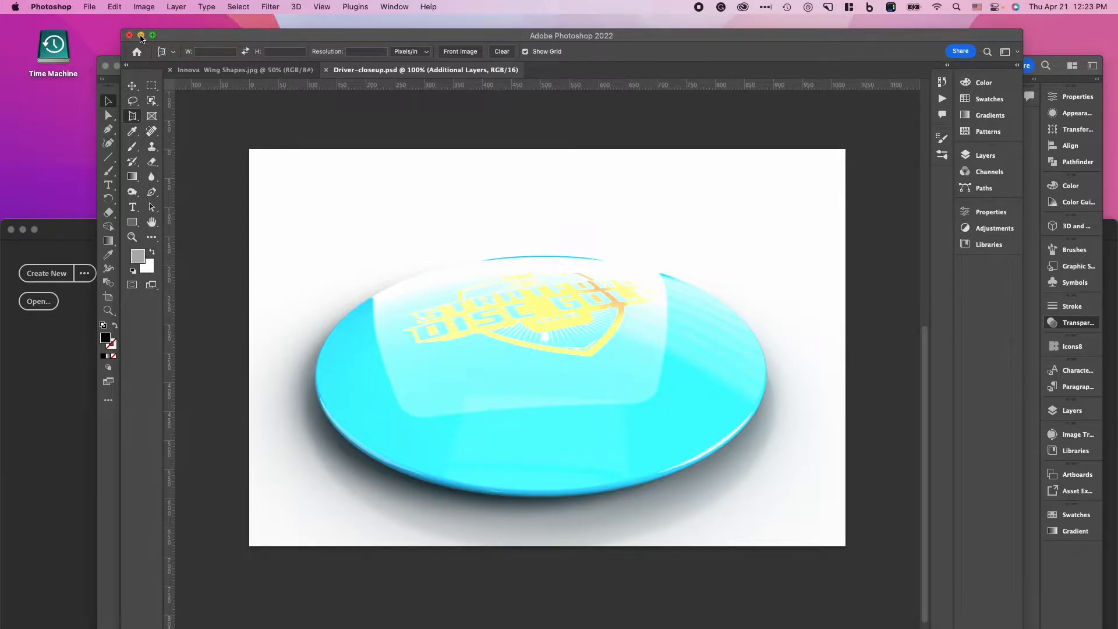
- Minimize the Photoshop window, switch to Illustrator and bring up the untitled document containing the distance-driver chart
left_click(141, 35)
mouse_move(453, 623)
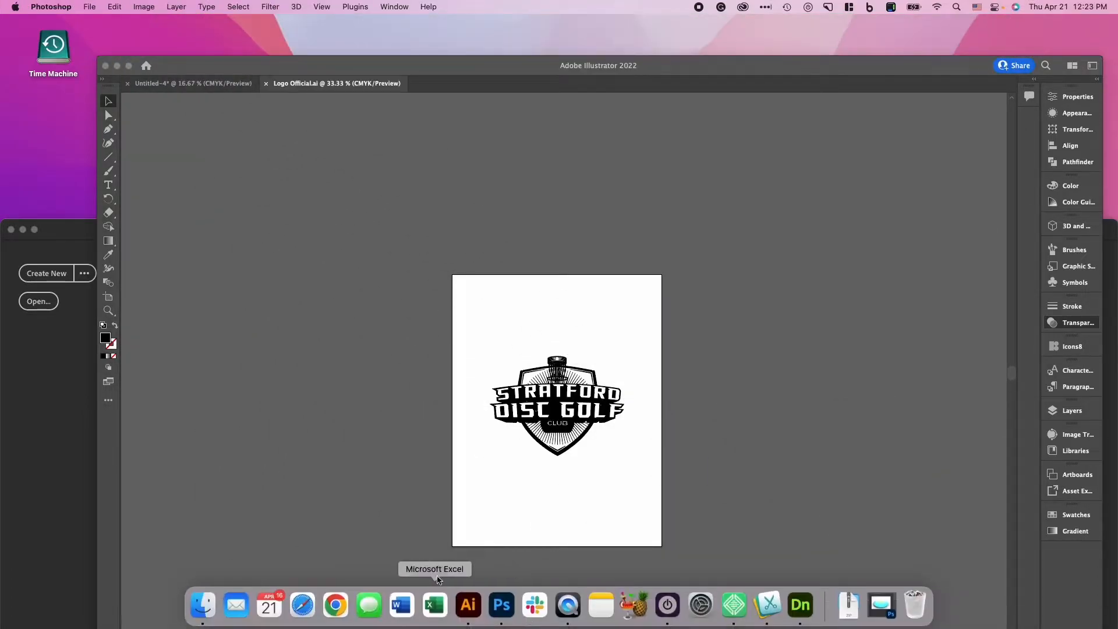
left_click(236, 74)
left_click(536, 376)
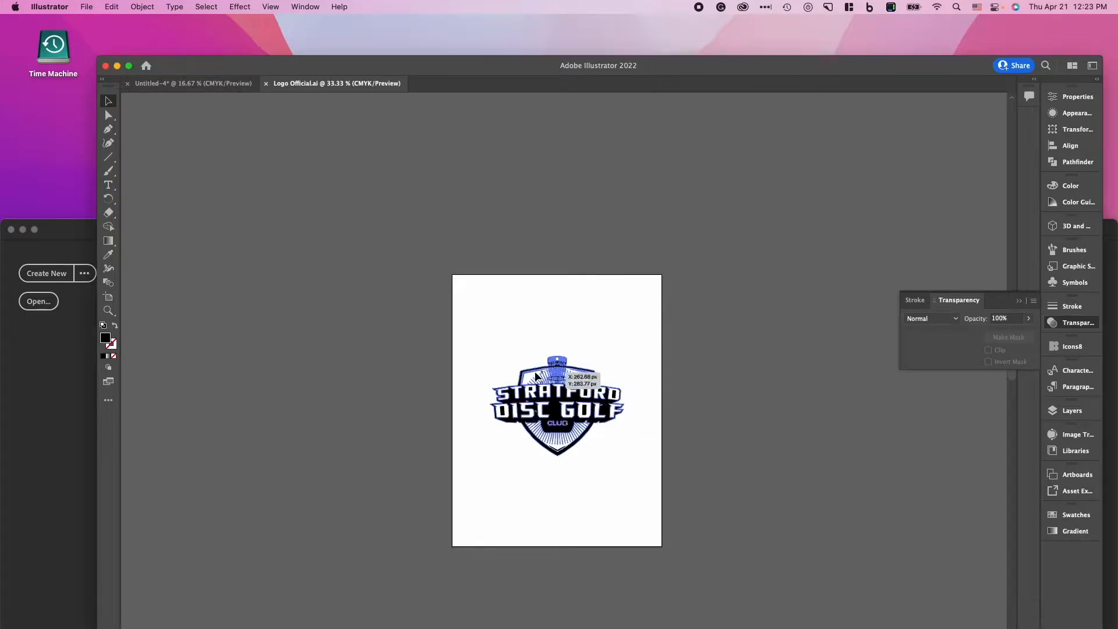
left_click(337, 105)
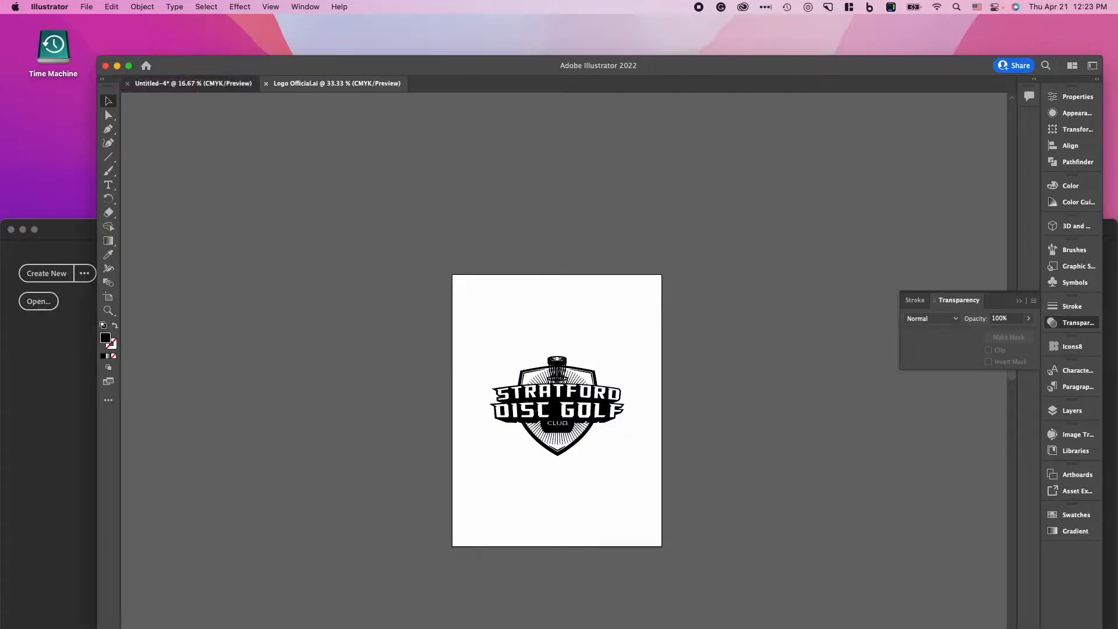
left_click(192, 83)
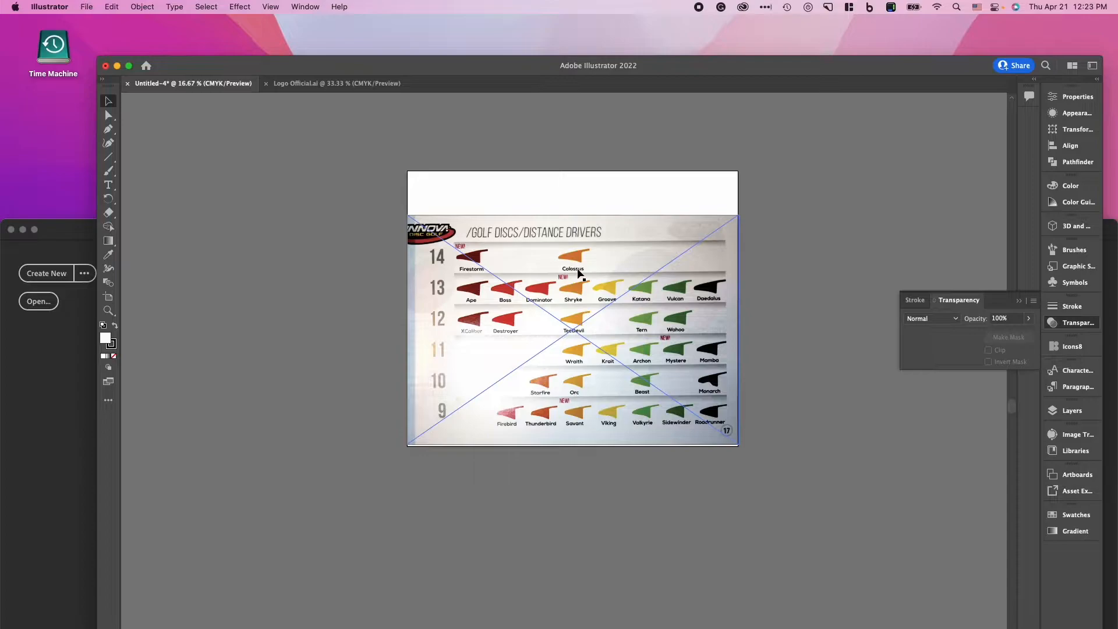
left_click(785, 201)
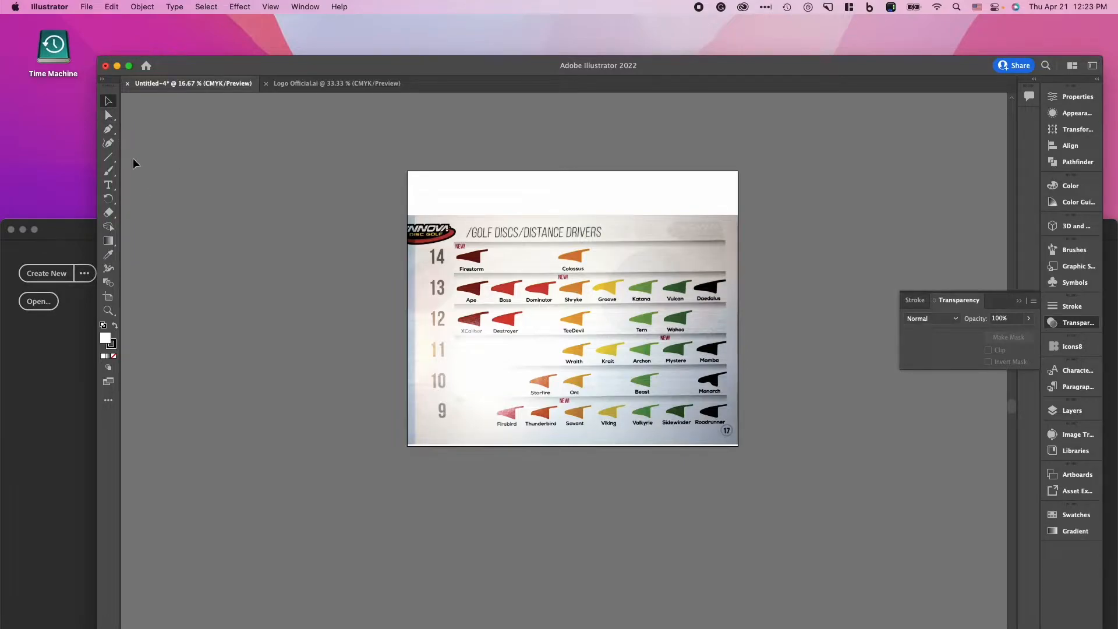
- Start an exact-size rectangle in the blank area above the chart with the Rectangle tool and enter a 210 mm width
left_click(113, 130)
left_click(116, 155)
left_click(169, 157)
left_click_drag(440, 178, 698, 203)
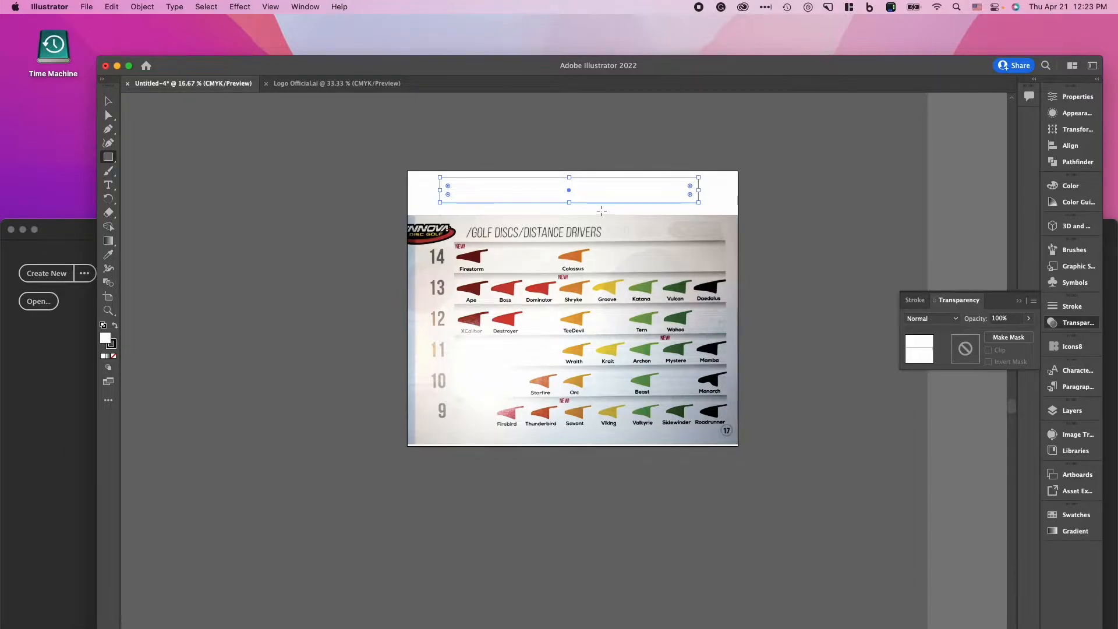
key("super+shift+a")
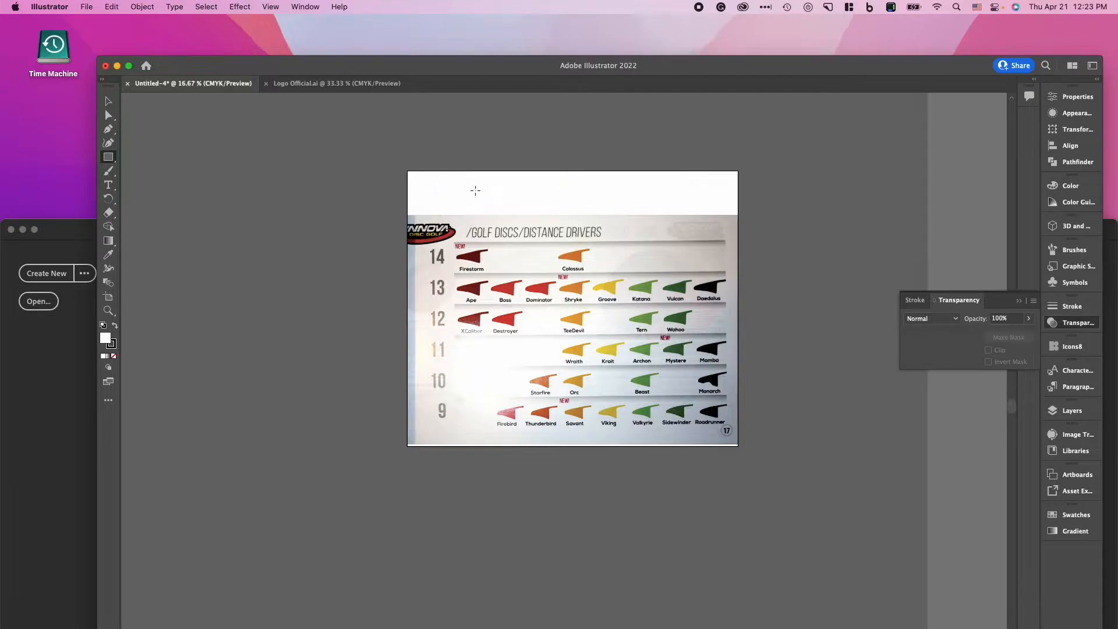
left_click(462, 185)
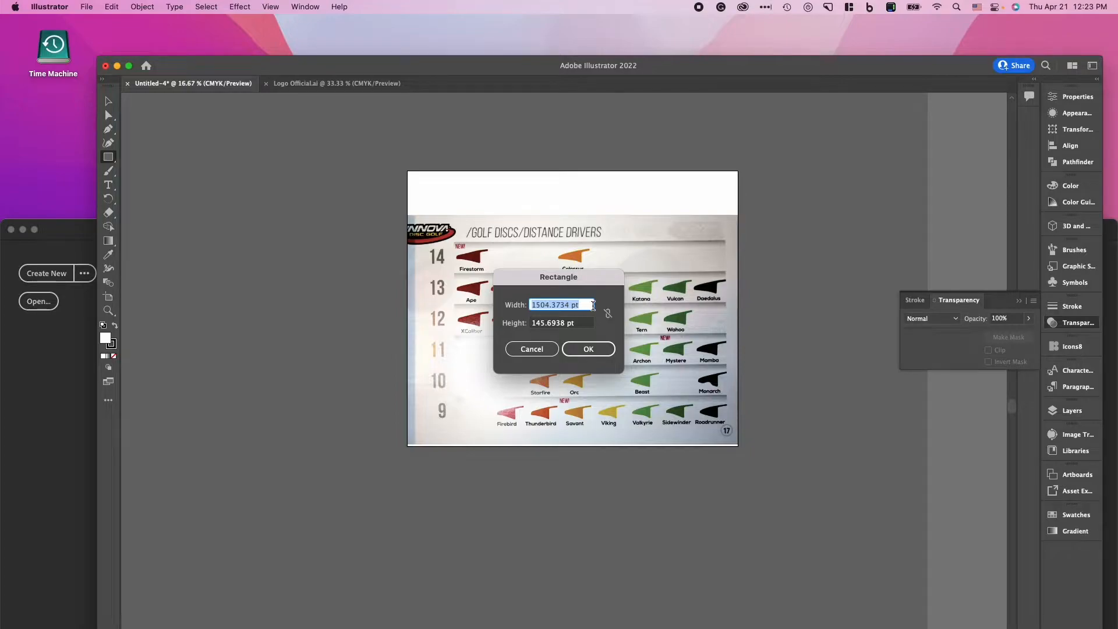
type("210mm")
key("Tab")
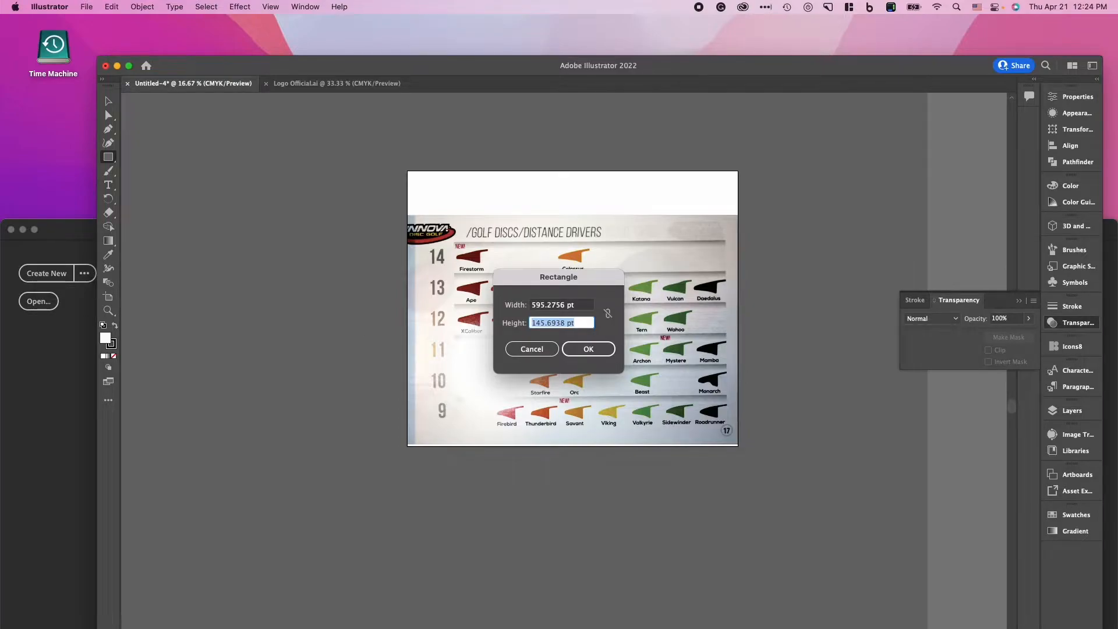
- Switch to Google Chrome and move its profile window off the screen
key("super+Tab")
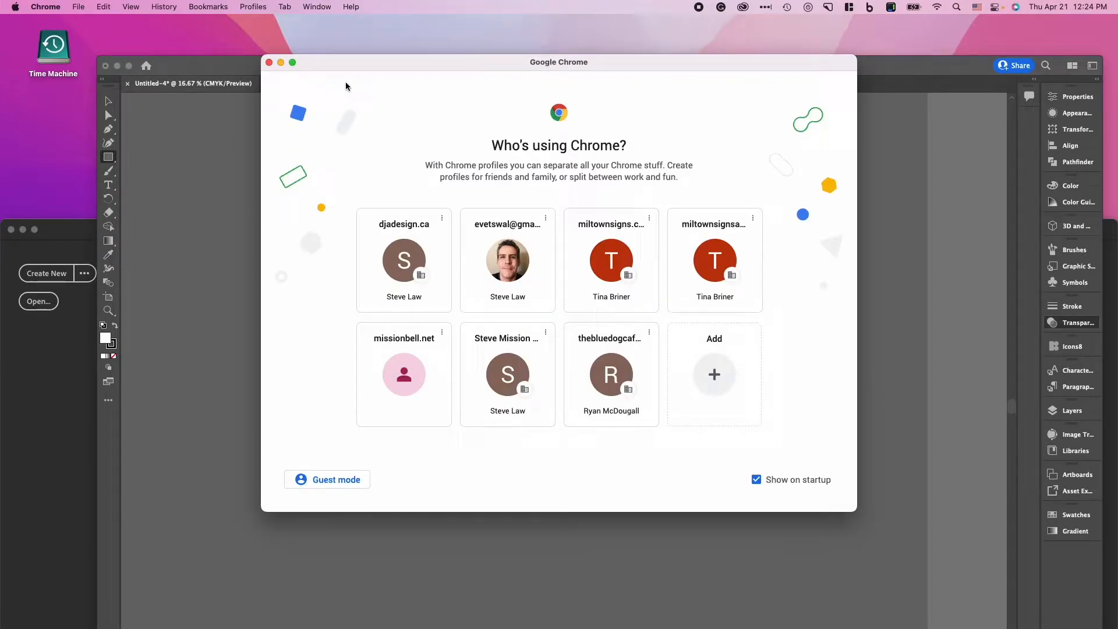
left_click_drag(385, 57, 0, 123)
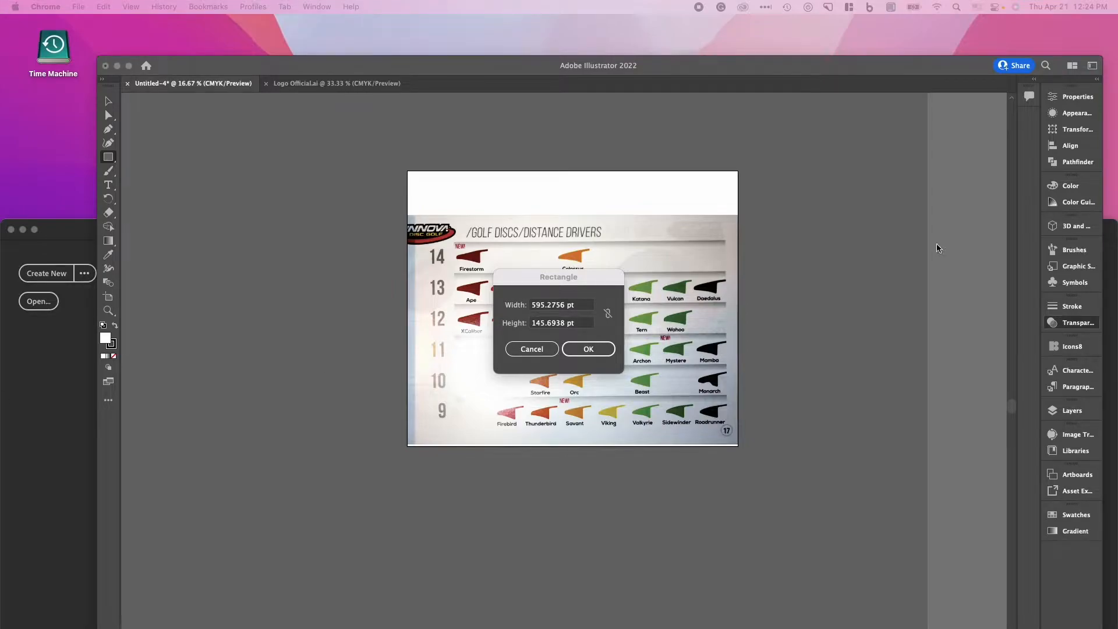
- Create the rectangle with a width of 21.1 cm and a height of 1.4 cm
left_click(573, 310)
type("2")
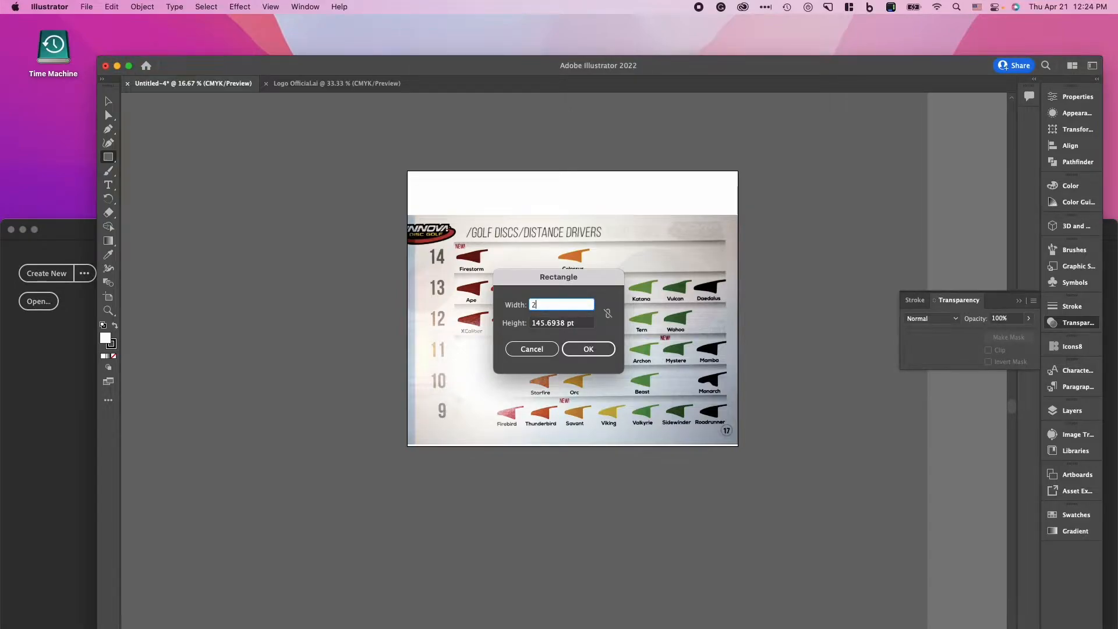
type("1.1cm")
key("Tab")
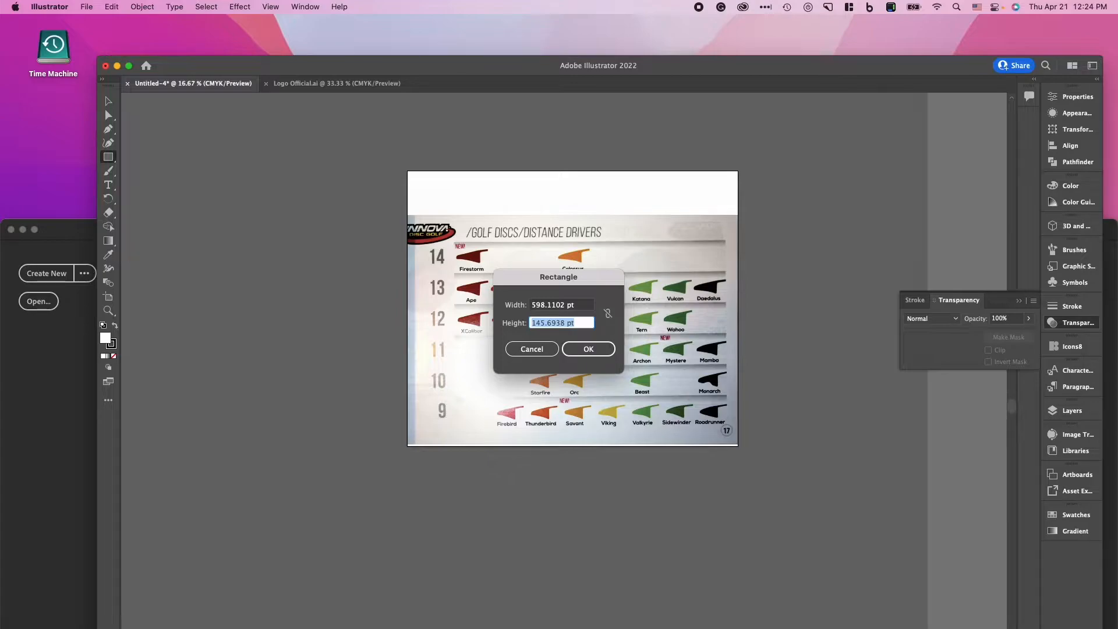
type("1.4cm")
left_click(598, 349)
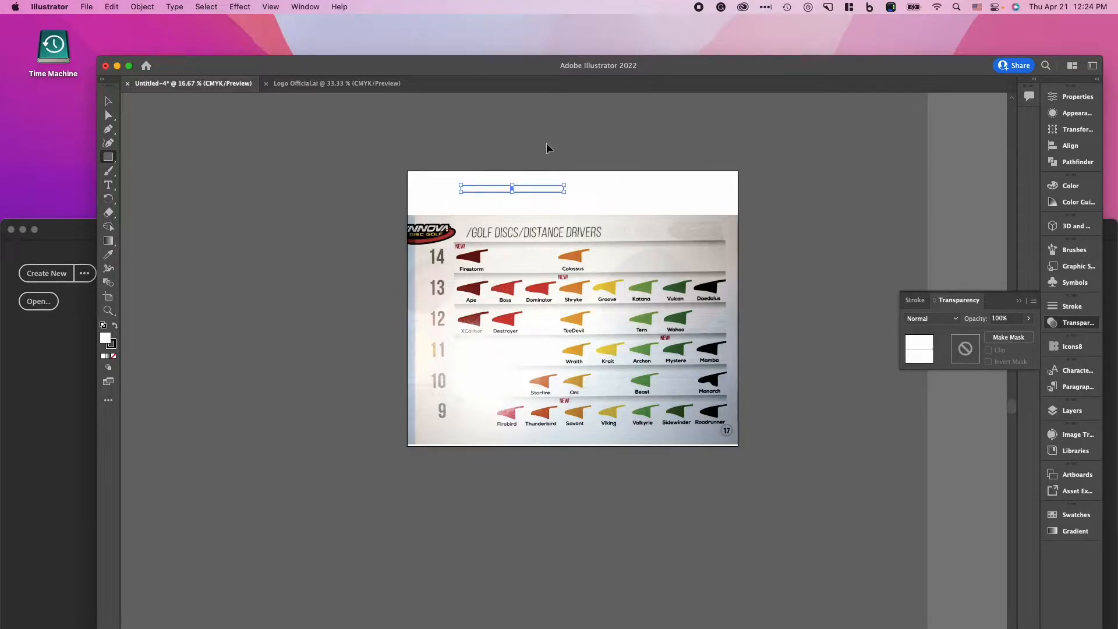
- Examine the new rectangle above the chart at close range, both deselected and selected
key("super+equal")
key("super+equal")
key("super+equal")
key("super+equal")
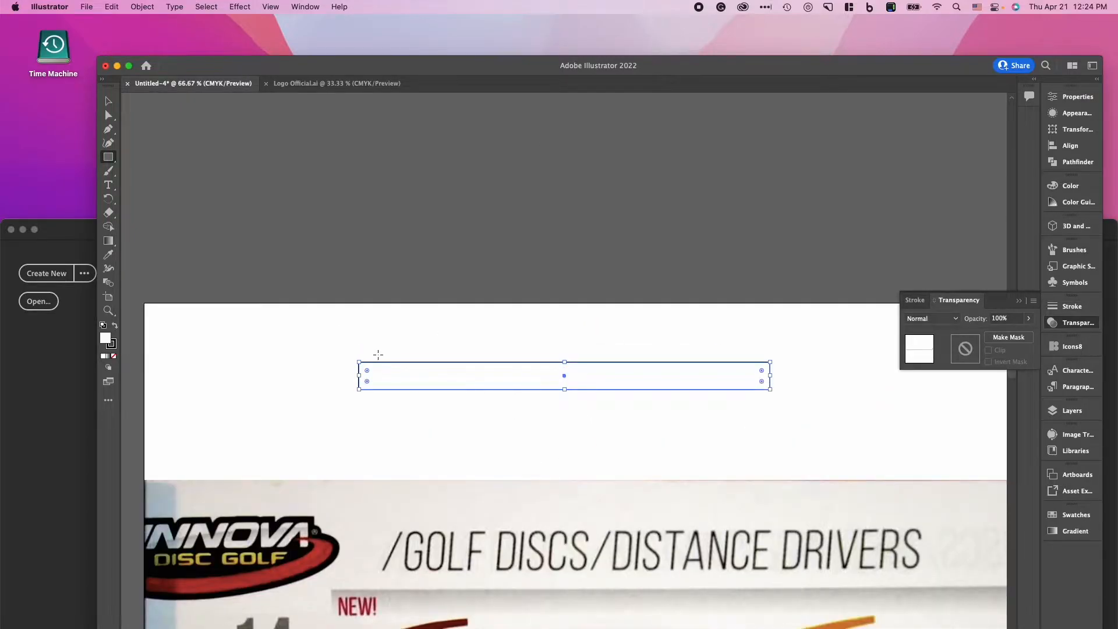
key("v")
left_click(377, 293)
scroll(554, 384, "down", 3)
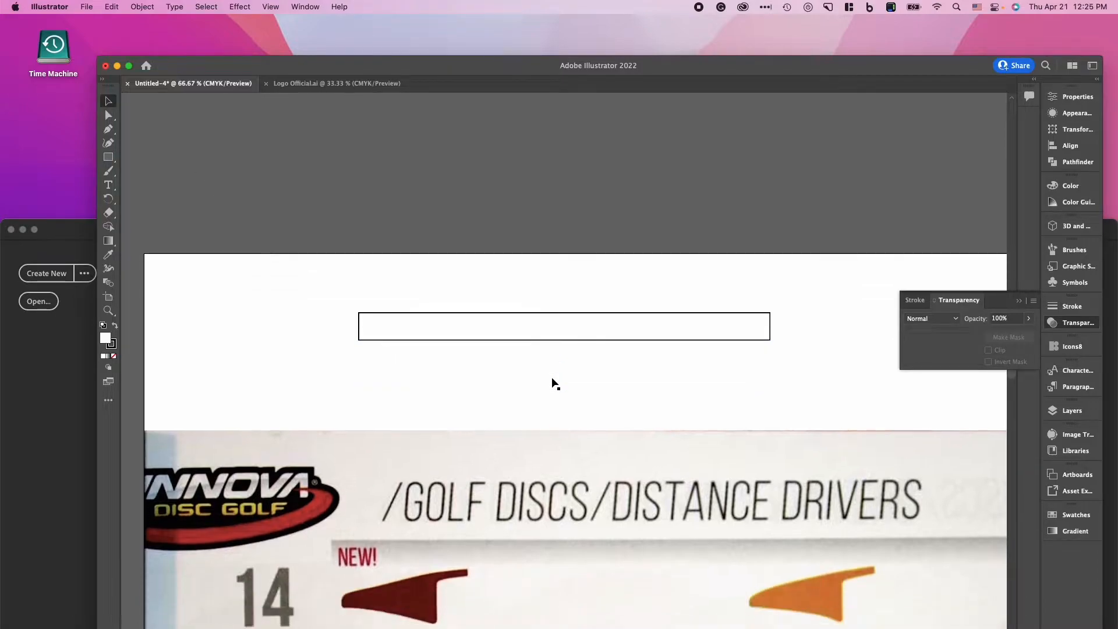
left_click(586, 294)
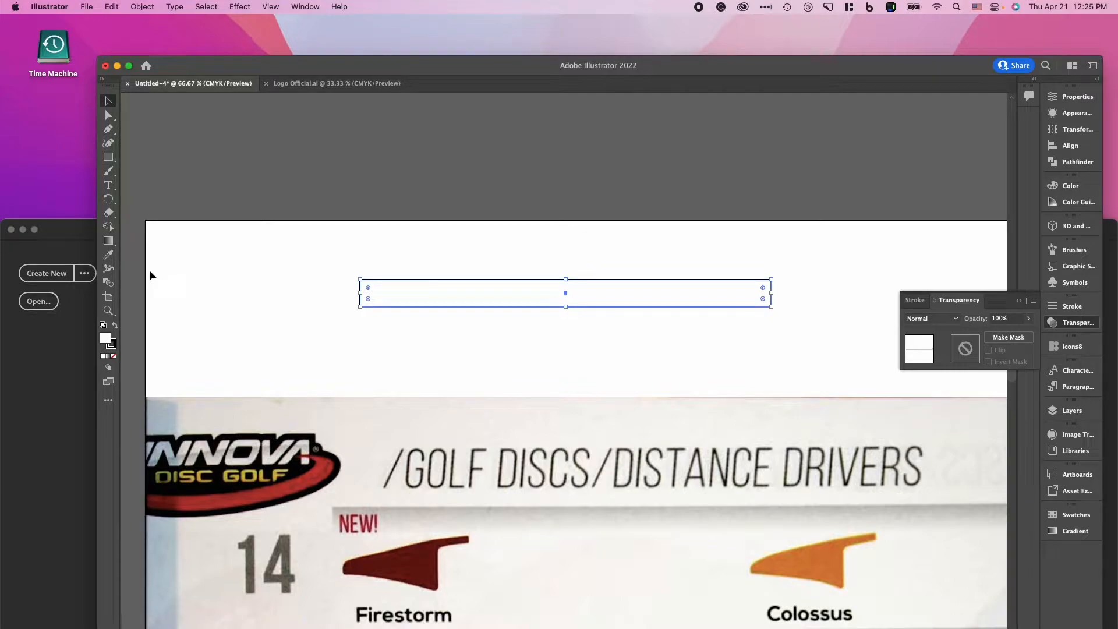
scroll(149, 270, "down", 1)
scroll(148, 269, "up", 1)
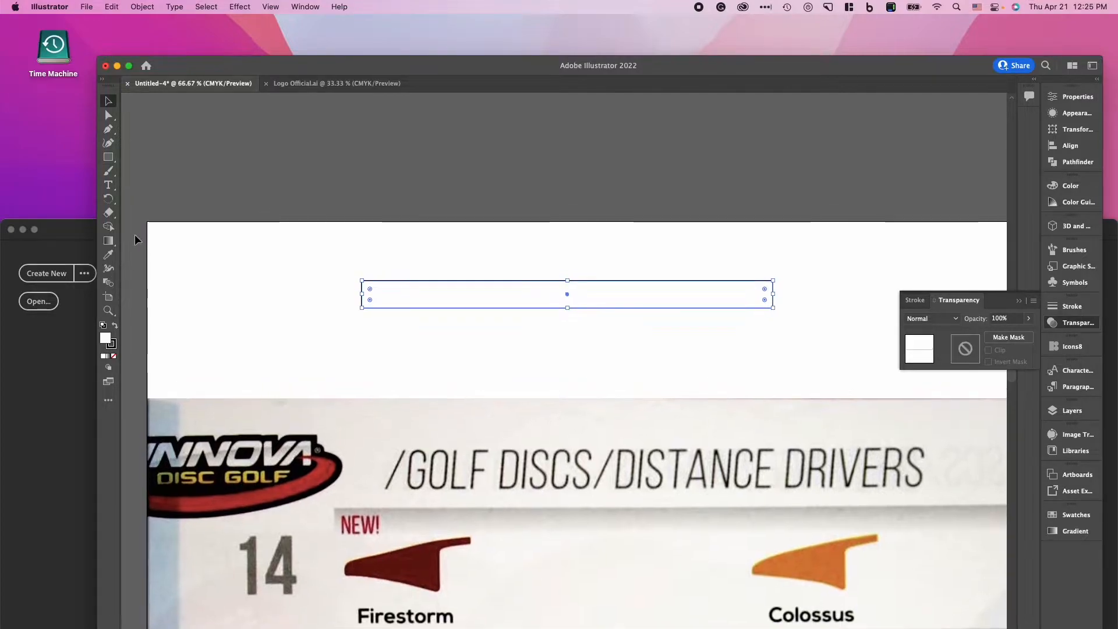
- Draw a straight vertical line crossing the rectangle near its middle with the Line Segment tool
left_click(110, 159)
left_click(110, 159)
left_click(154, 214)
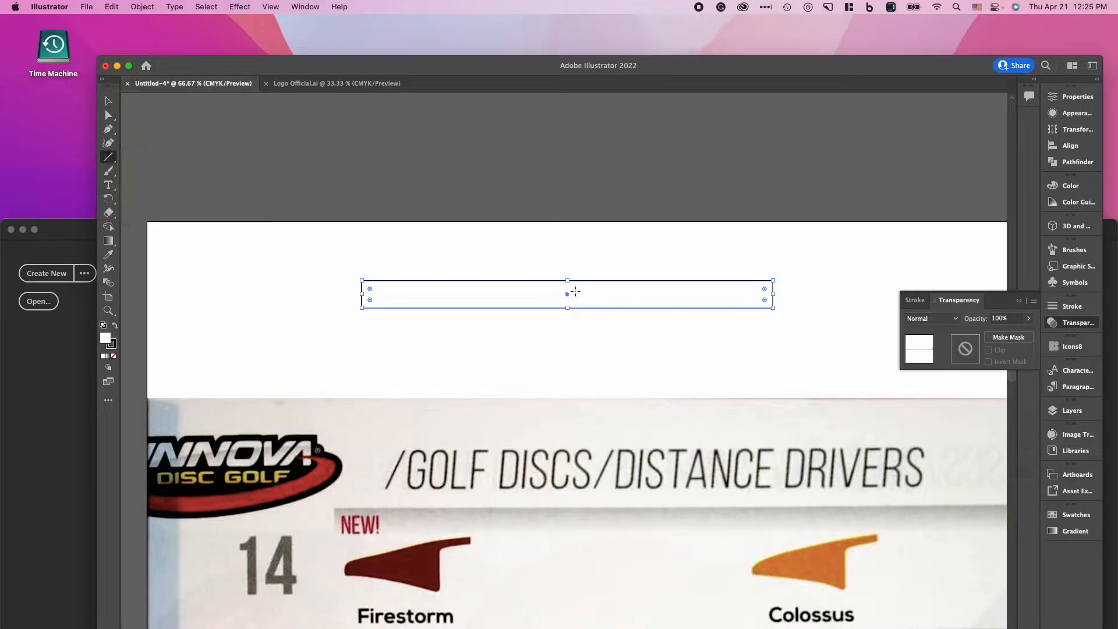
right_click(571, 255)
left_click(545, 250)
right_click(558, 261)
left_click(579, 357)
left_click_drag(512, 252, 514, 250)
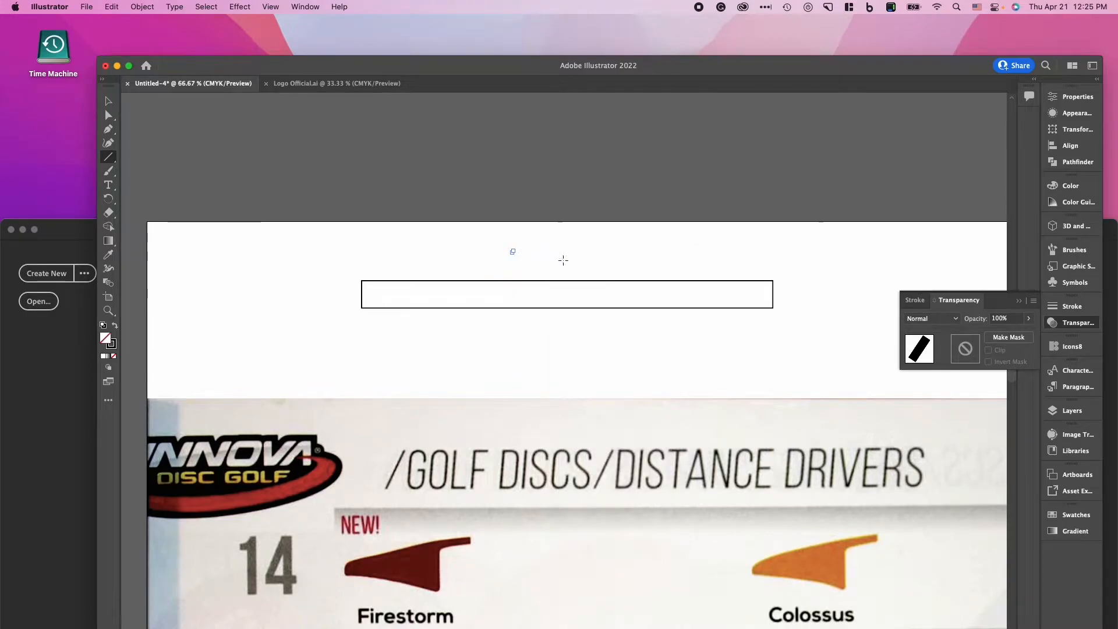
key("super+z")
left_click_drag(551, 250, 562, 374, "shift")
left_click(108, 102)
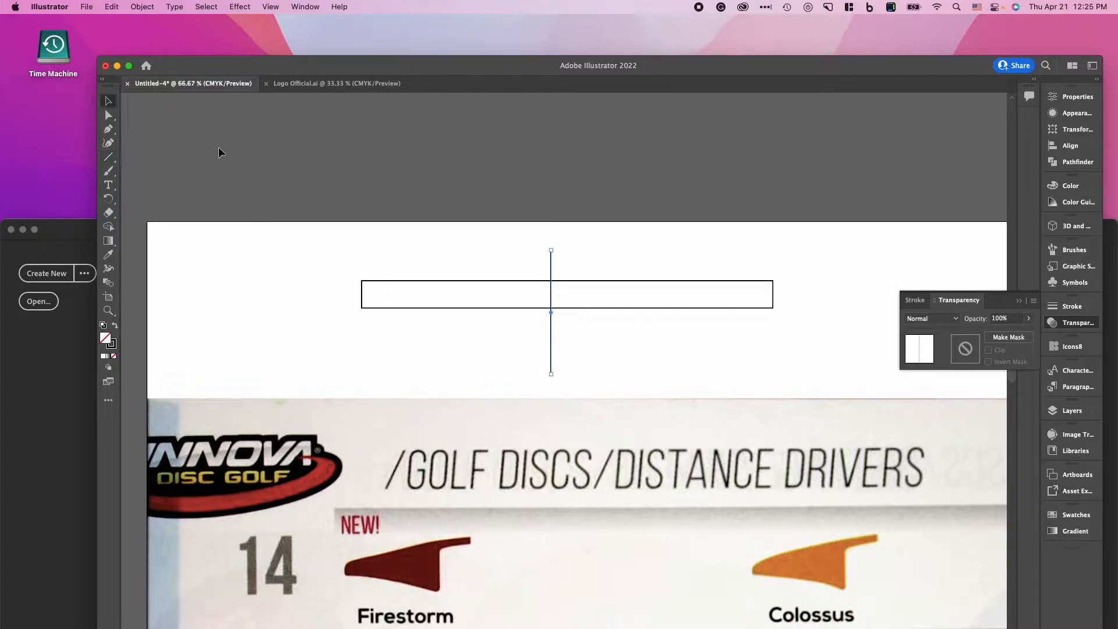
- Select the rectangle and the vertical line together and align their horizontal centres
key("super+a")
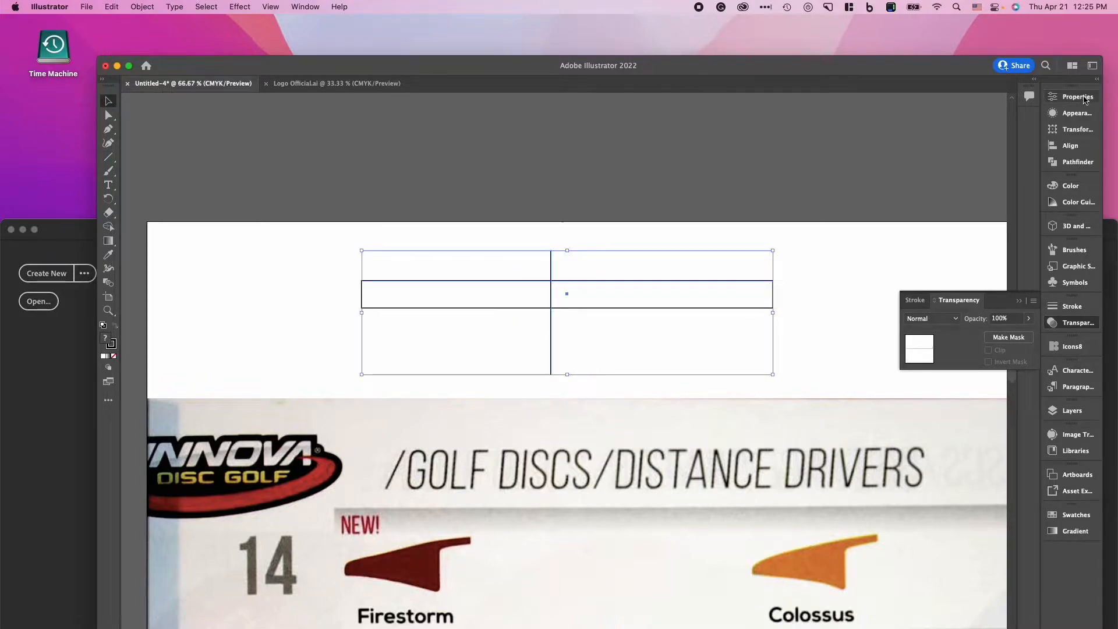
left_click(1071, 146)
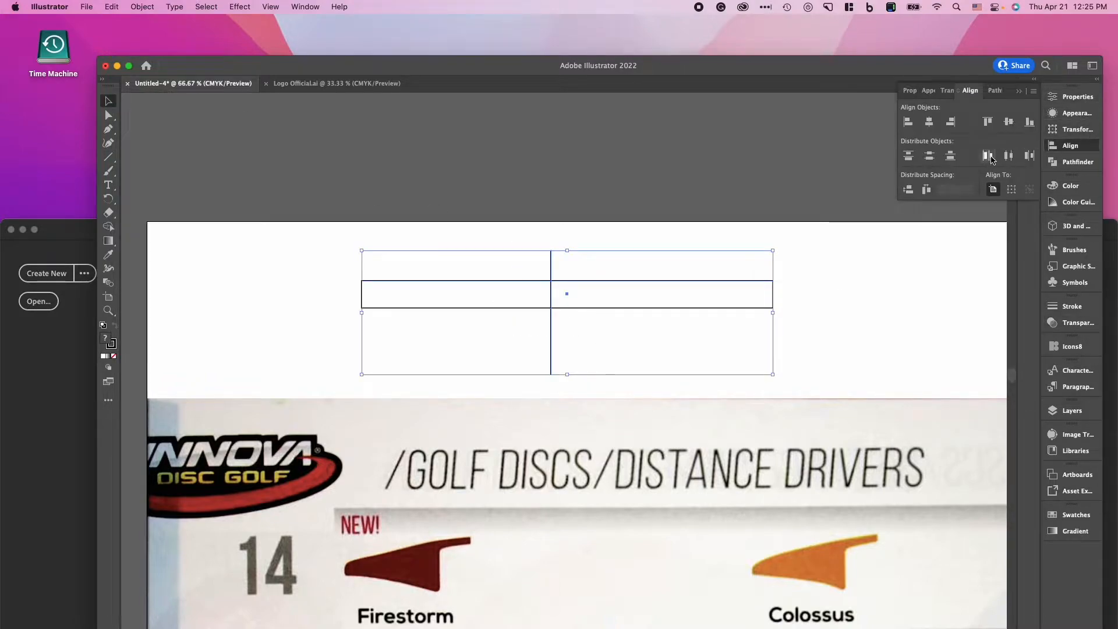
left_click(929, 122)
- Split the rectangle into two halves by using the vertical line to divide the objects below it
left_click(549, 249)
left_click(558, 260)
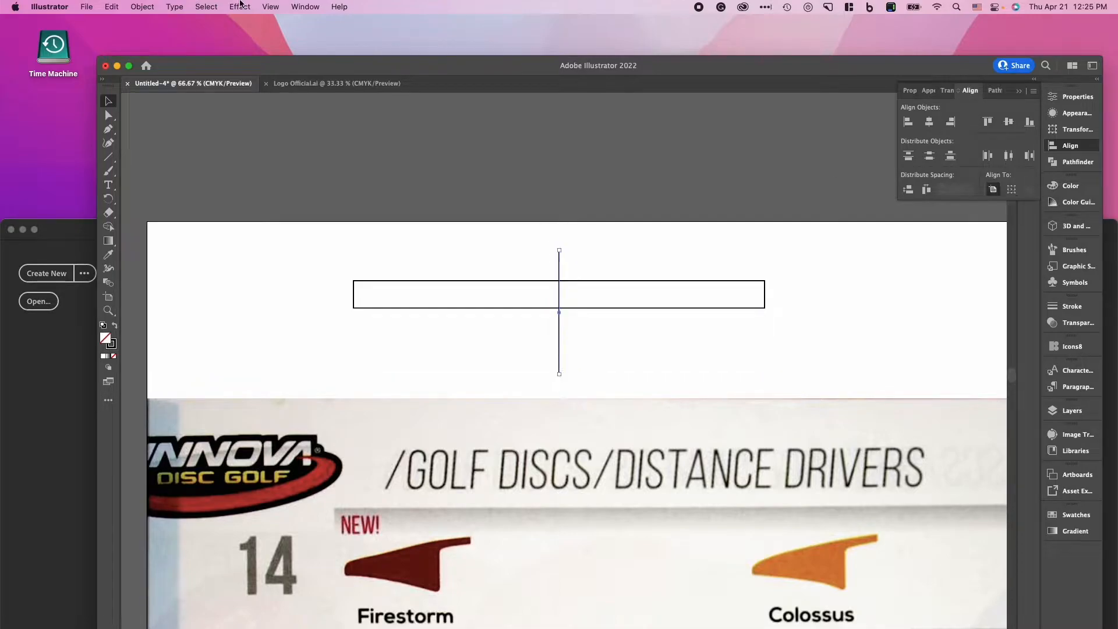
left_click(133, 7)
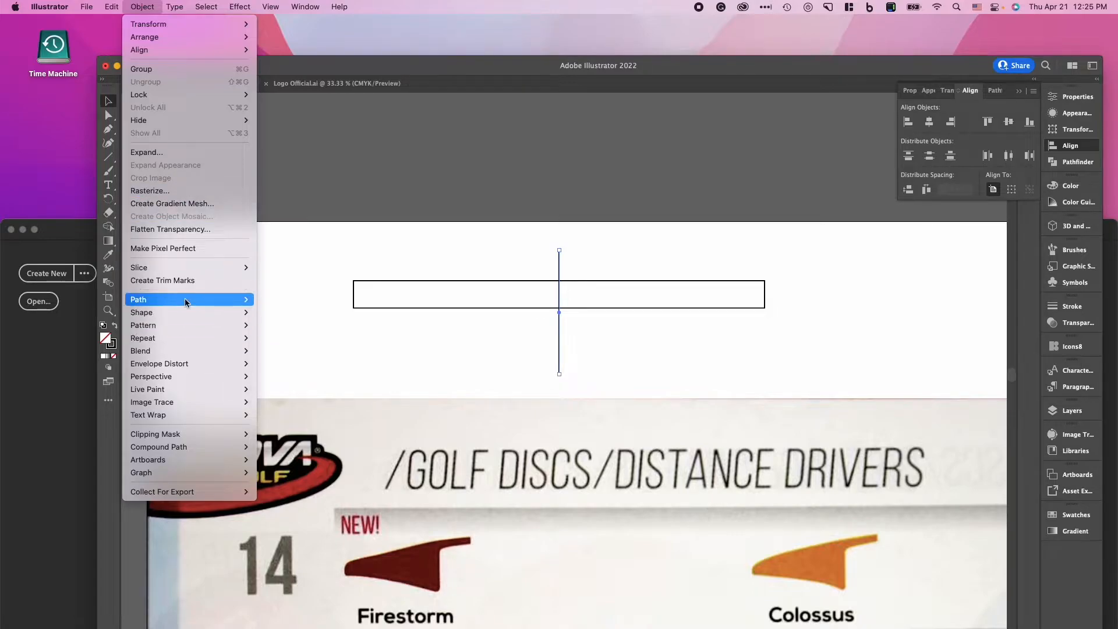
mouse_move(186, 300)
left_click(322, 414)
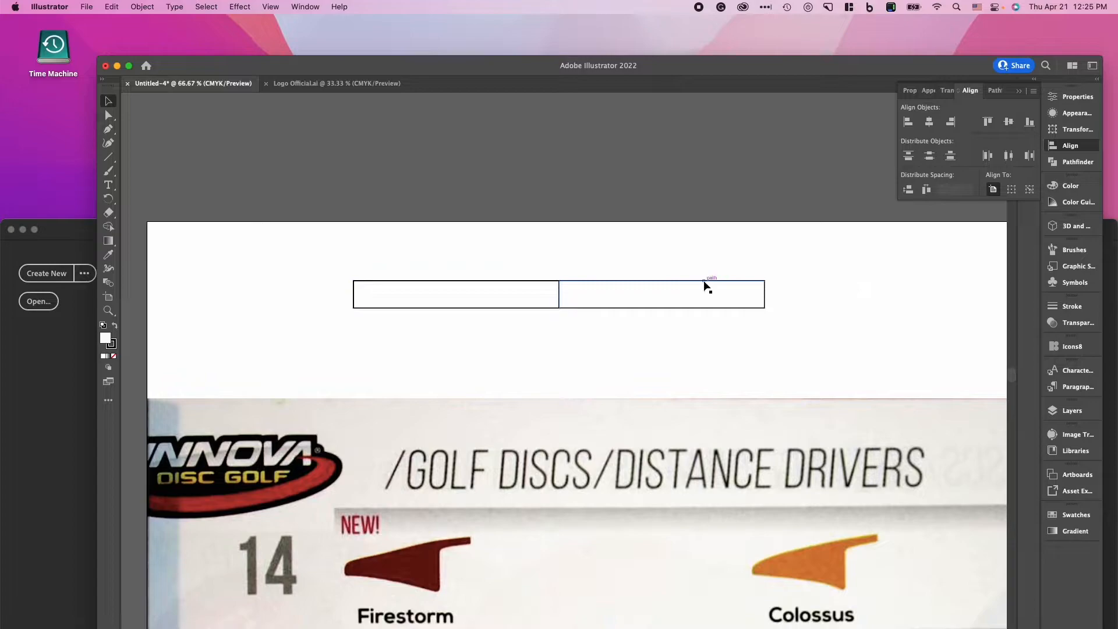
- Isolate the divided rectangle's group and delete only its right half
key("super+shift+a")
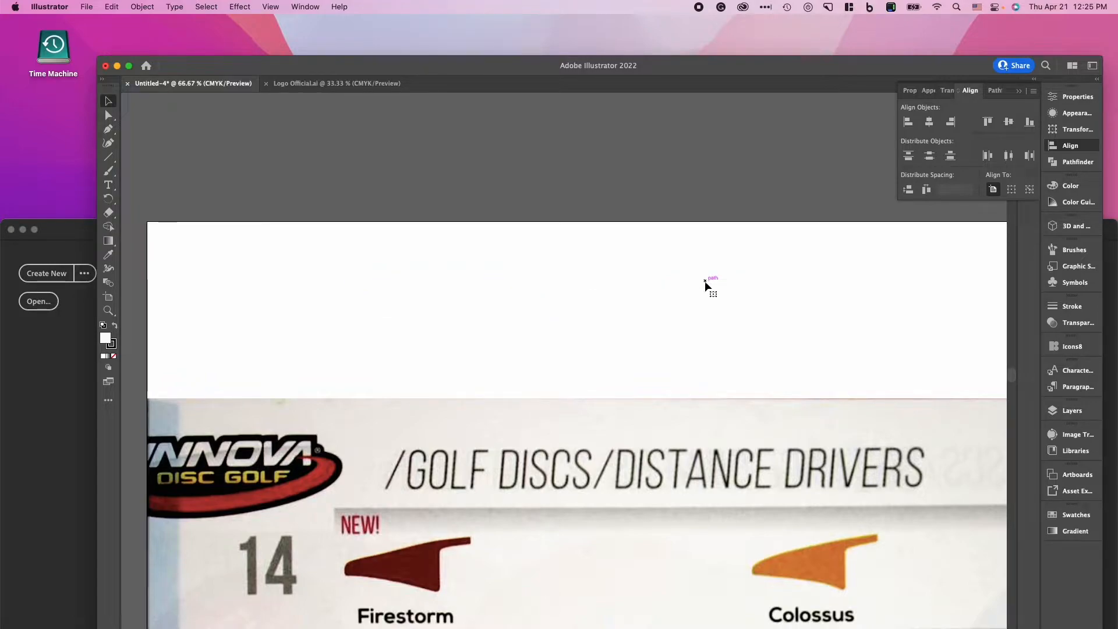
key("z")
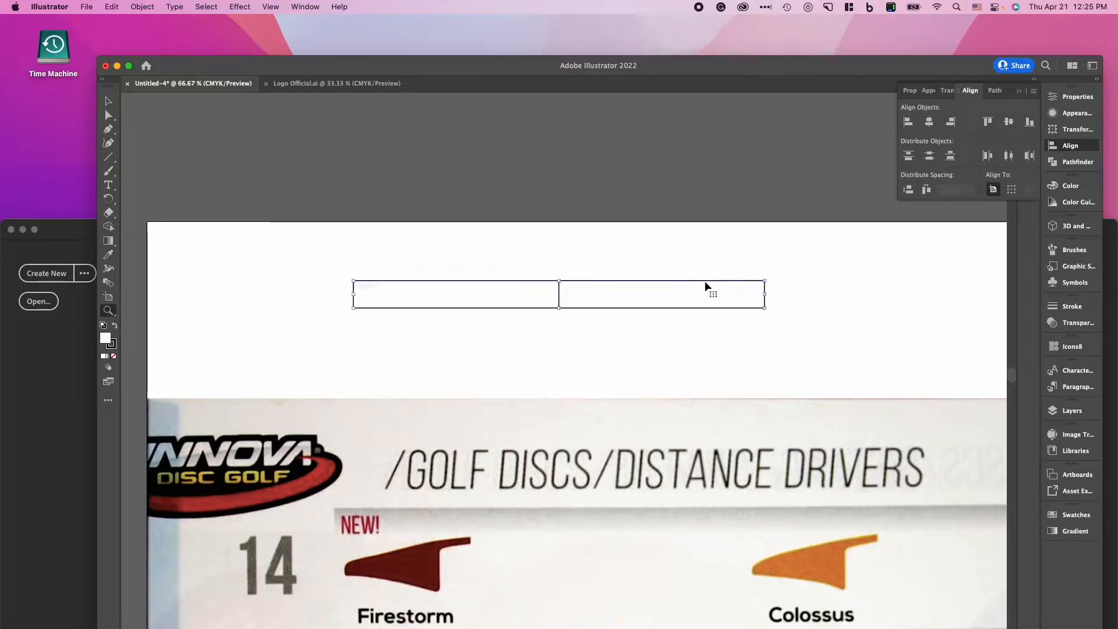
left_click(704, 281)
left_click(106, 101)
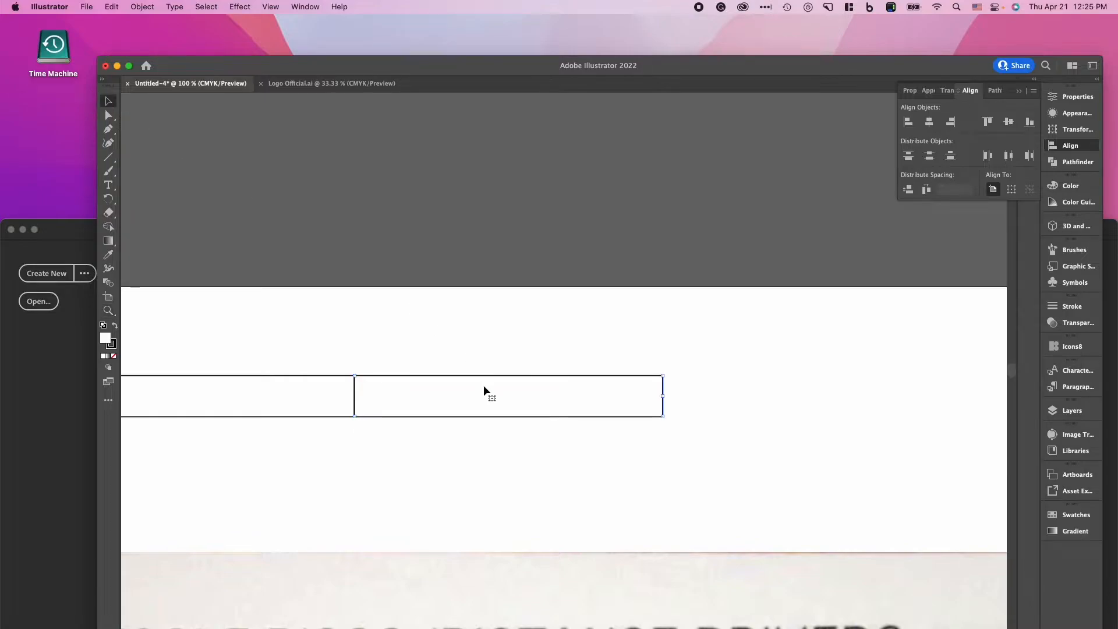
double_click(486, 376)
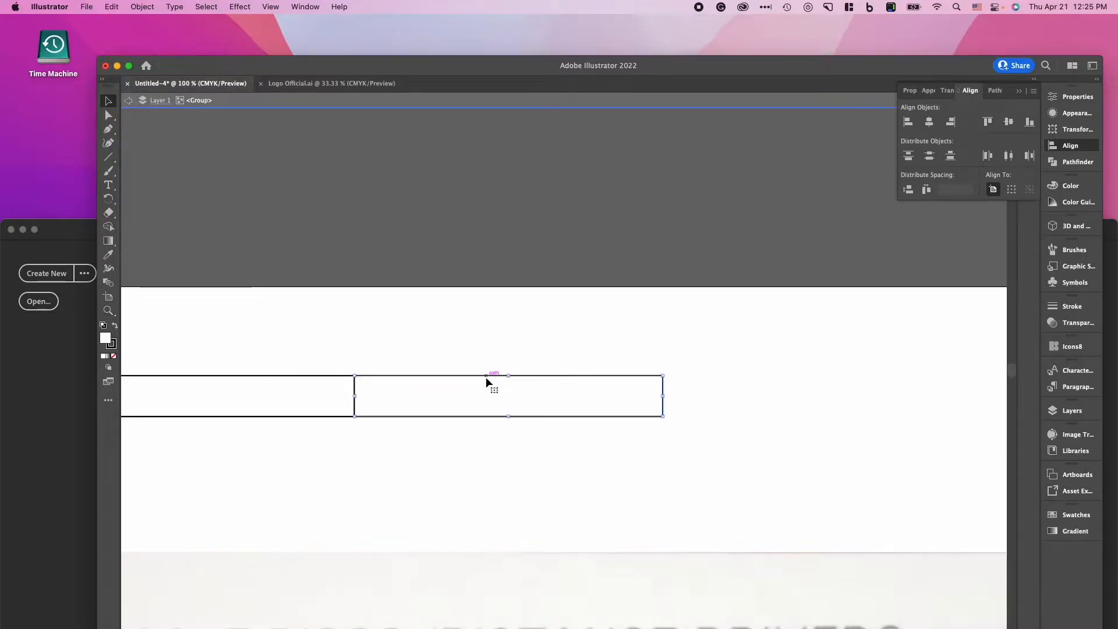
key("Delete")
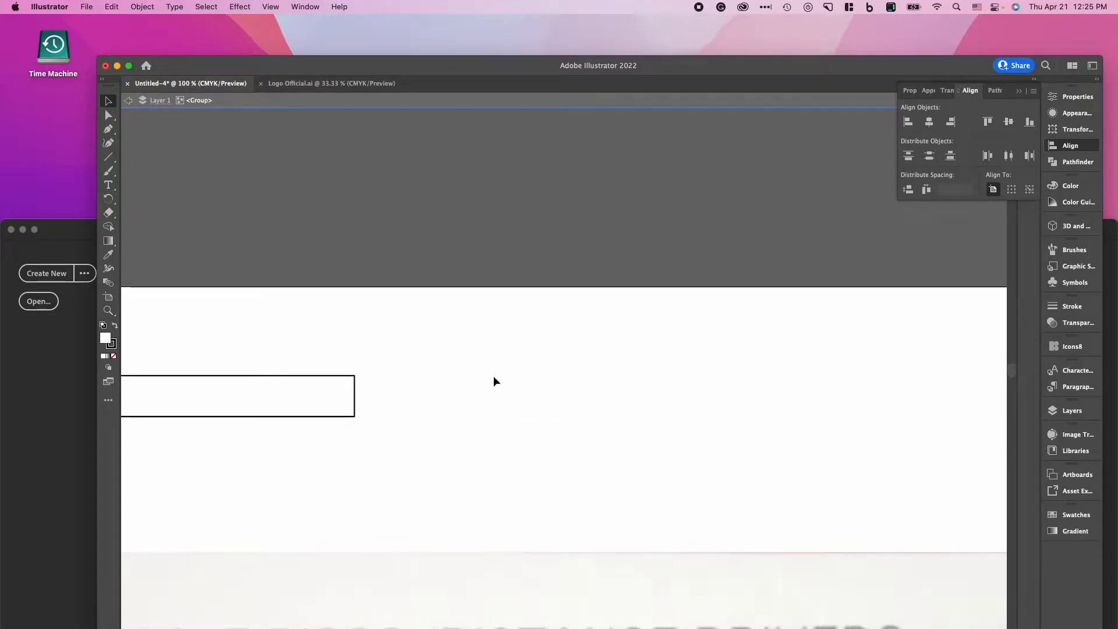
- Exit the isolated group and select the placed distance-driver chart image
scroll(571, 394, "left", 10)
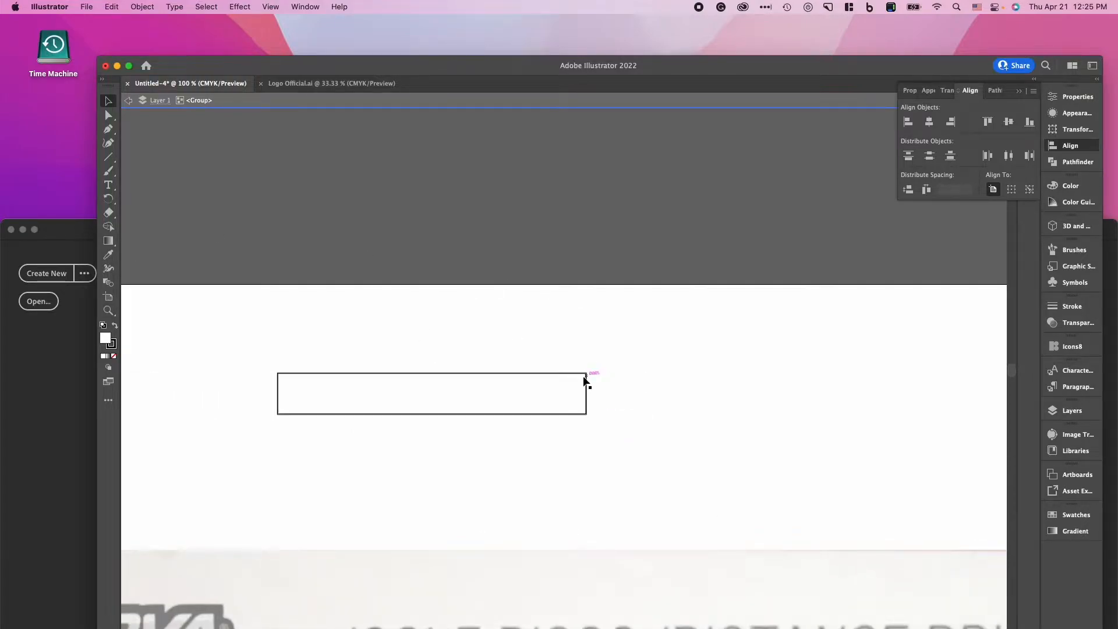
scroll(425, 418, "down", 5)
scroll(425, 418, "left", 3)
scroll(424, 417, "down", 3)
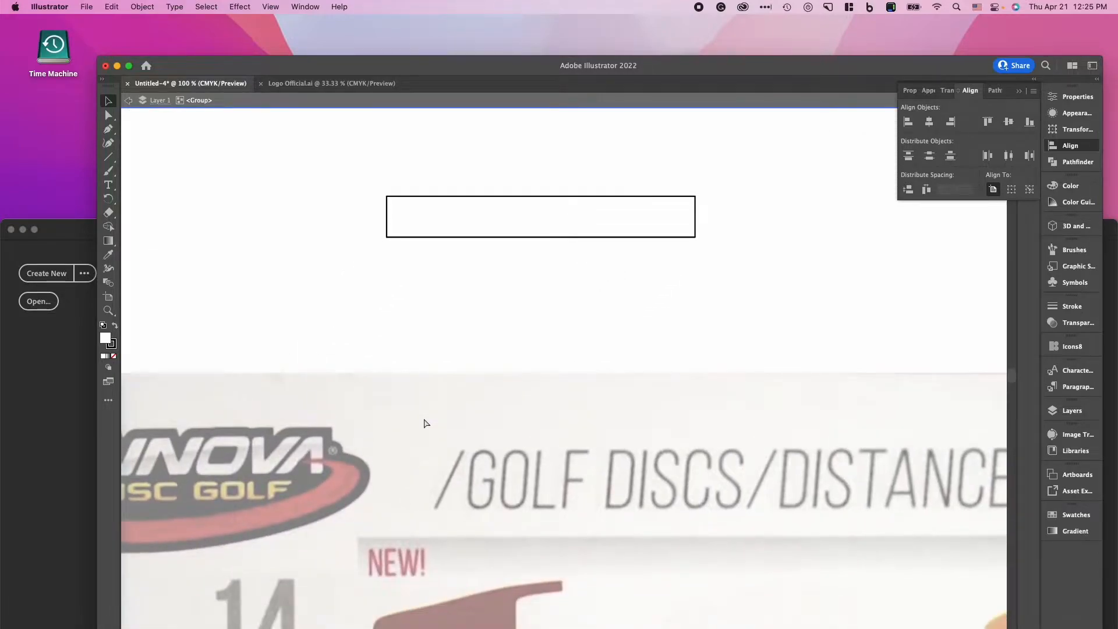
key("super+minus")
key("super+minus")
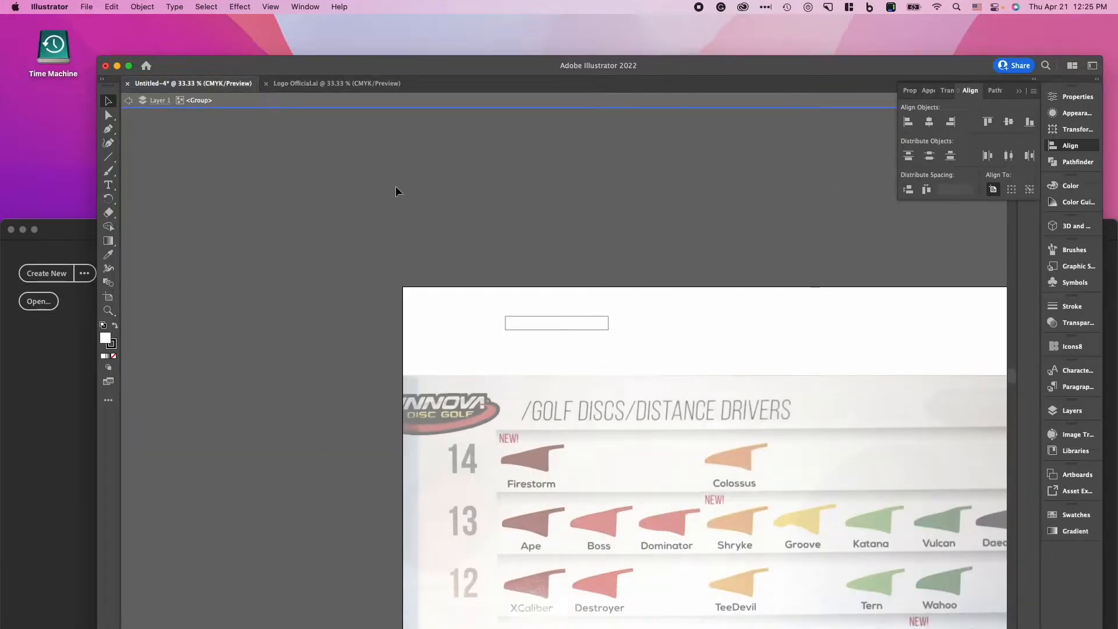
double_click(329, 164)
left_click(668, 540)
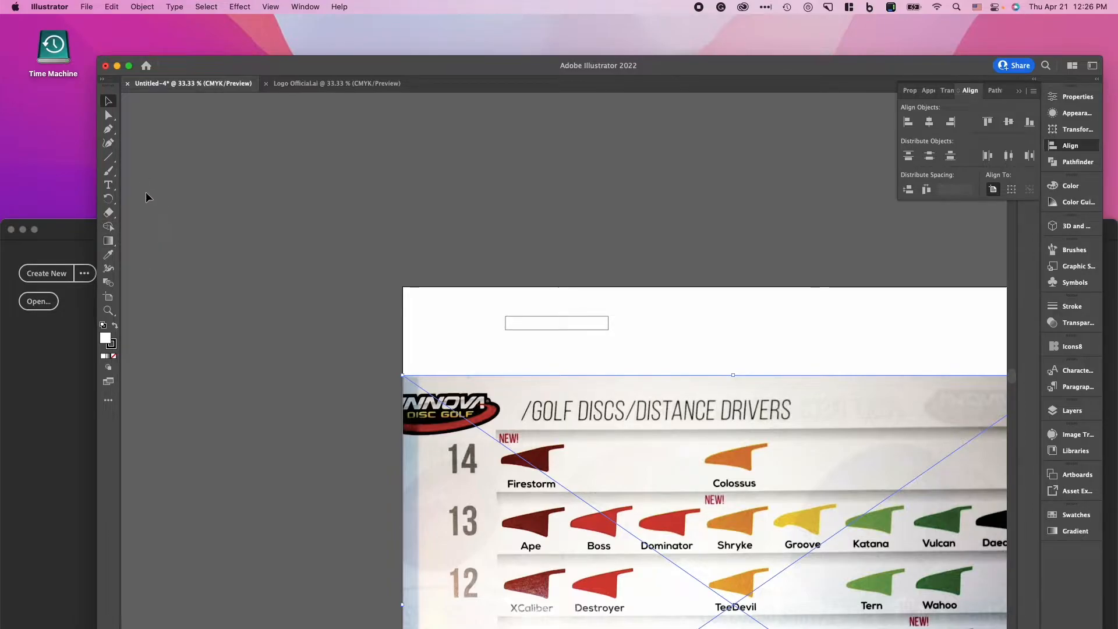
- Create a separate rectangle 2.2 cm wide and 39.685 pt high just below the half-disc rectangle
left_click_drag(108, 157, 137, 161)
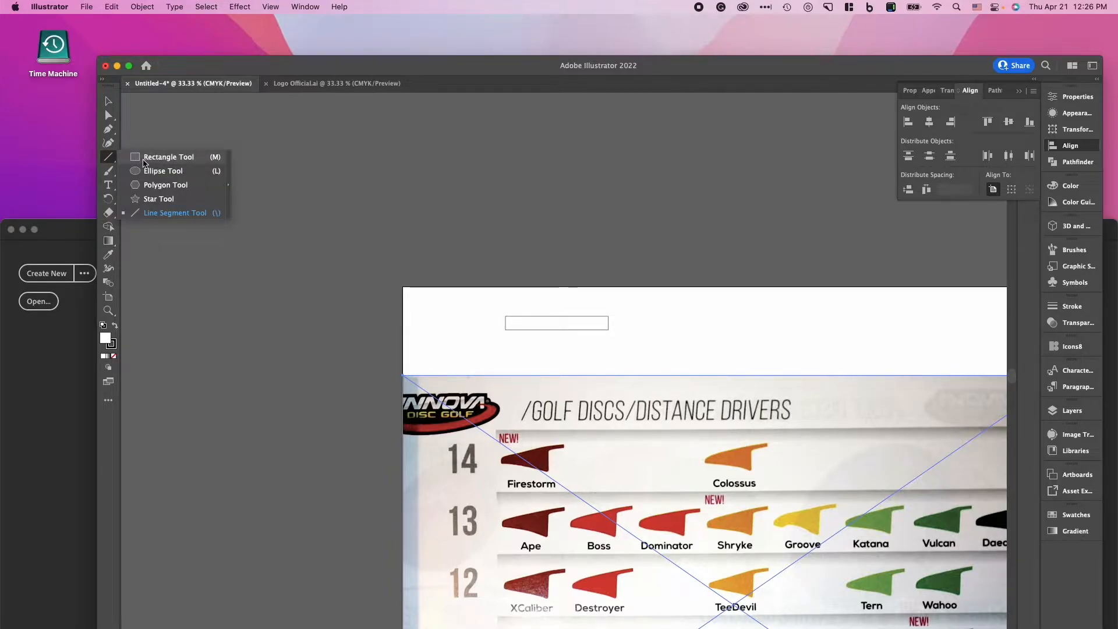
left_click(137, 162)
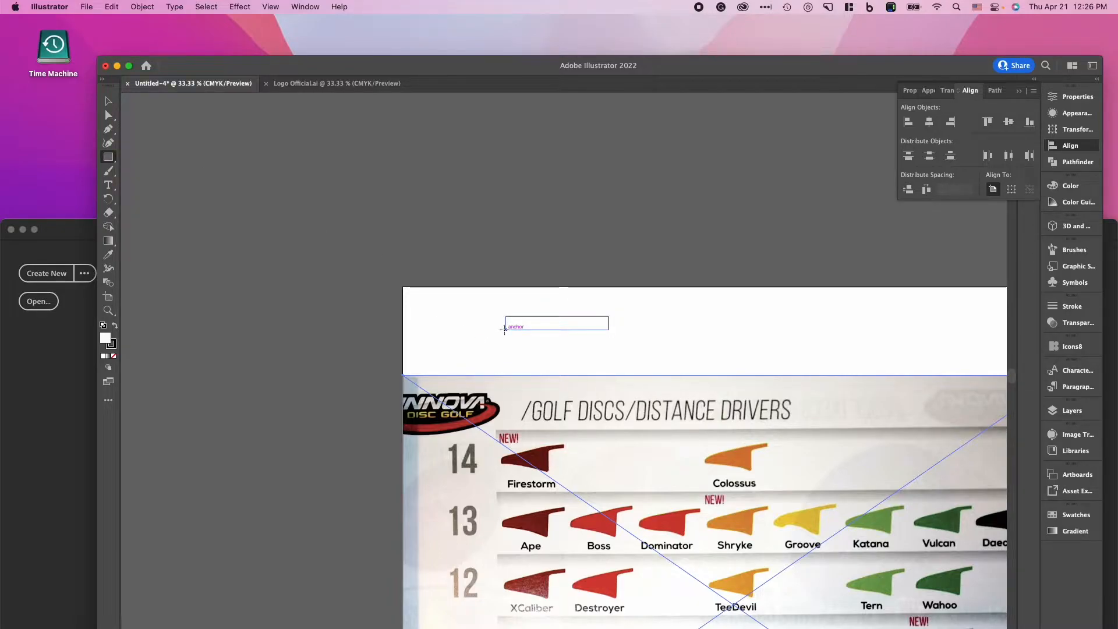
left_click_drag(506, 328, 526, 316)
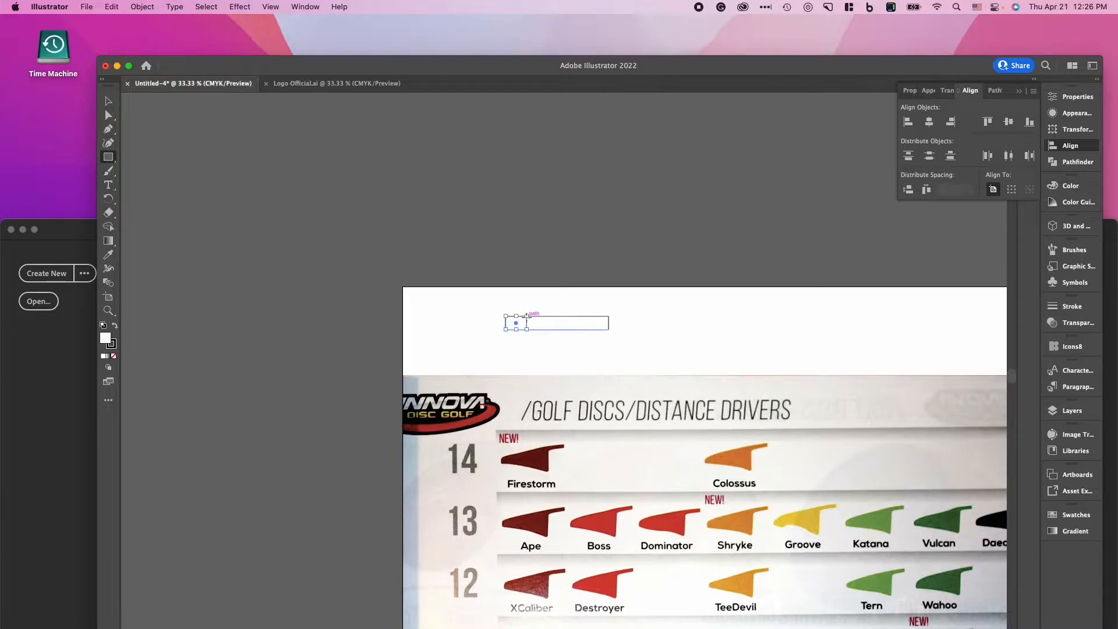
left_click(518, 342)
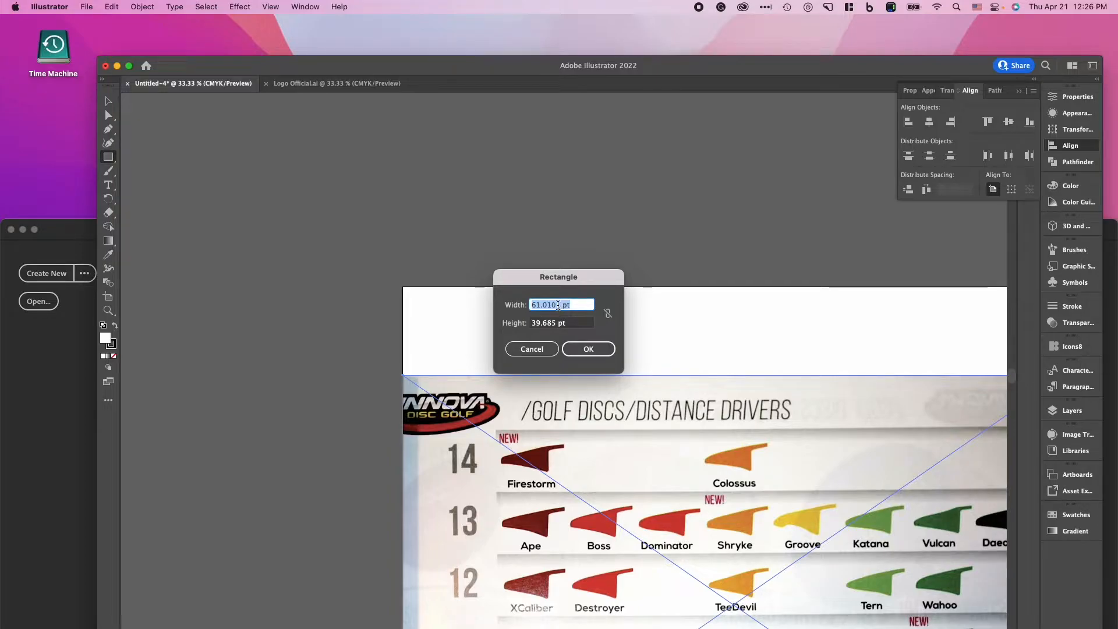
type("2.2cm")
key("Return")
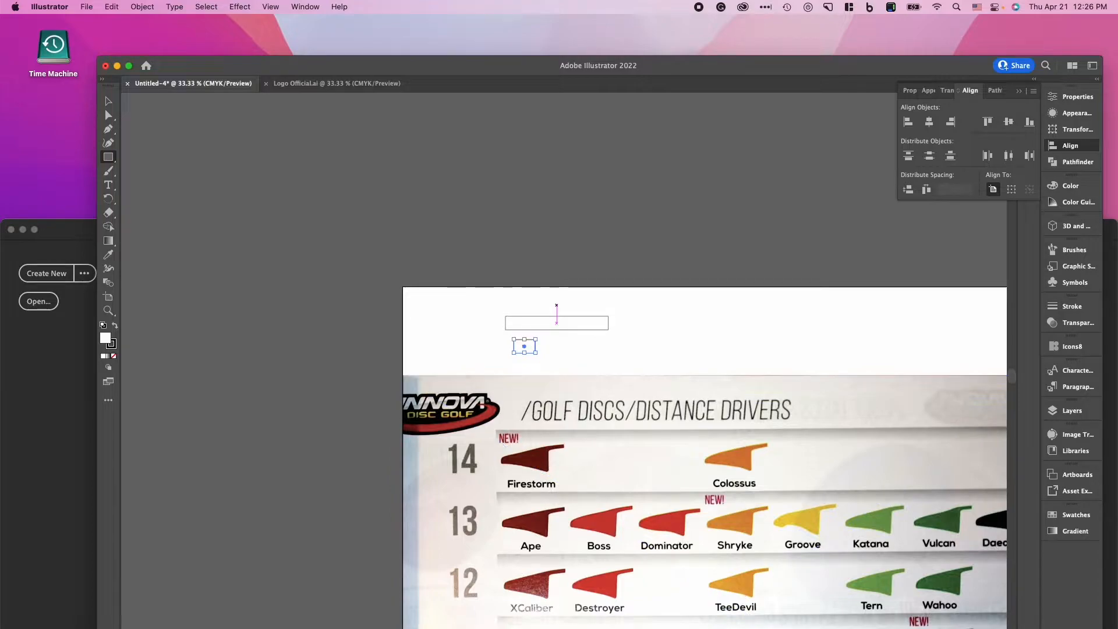
- Move the small rectangle into the left end of the half-disc rectangle, flush with its edges
left_click(107, 101)
left_click(549, 291)
left_click_drag(529, 353, 521, 328)
left_click(581, 364)
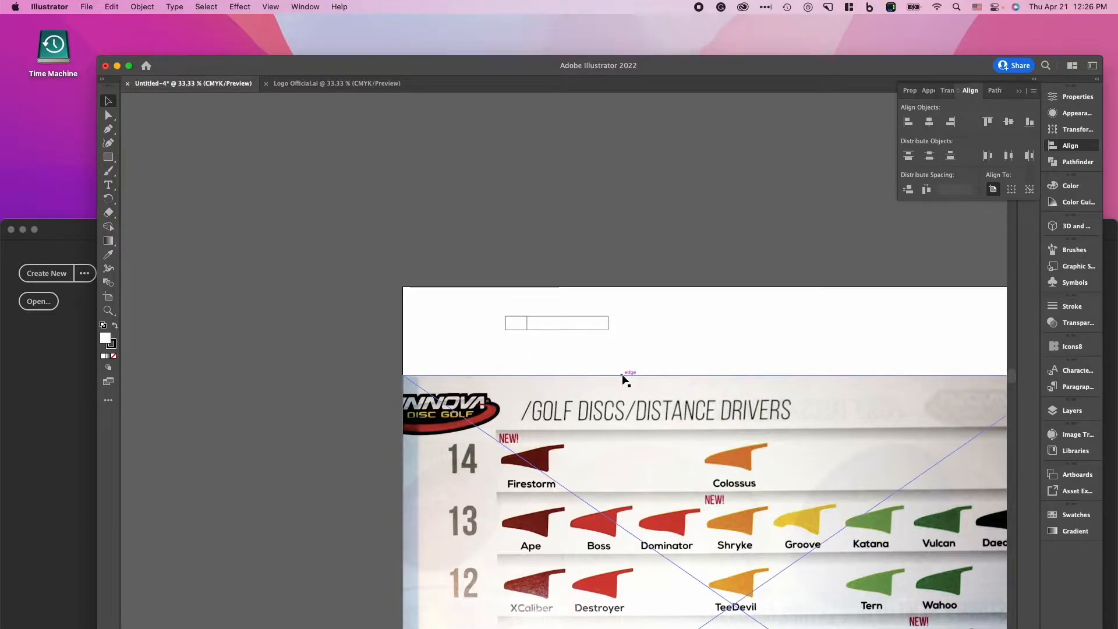
- Select both rectangles and bring them to the front, above the chart image
left_click(587, 463)
scroll(587, 463, "down", 2)
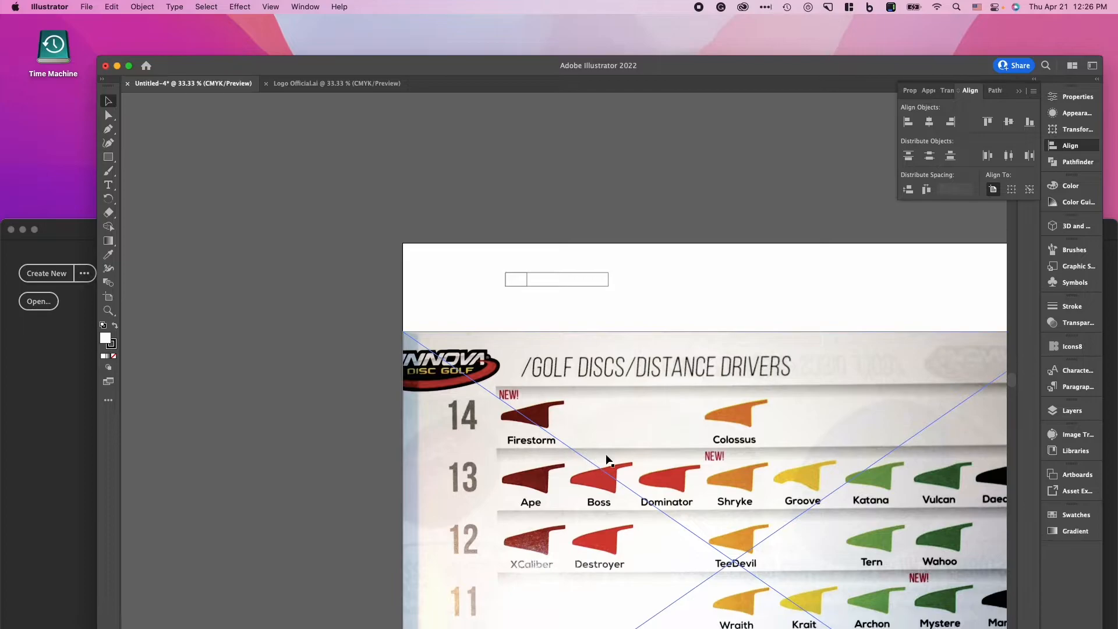
left_click(447, 237)
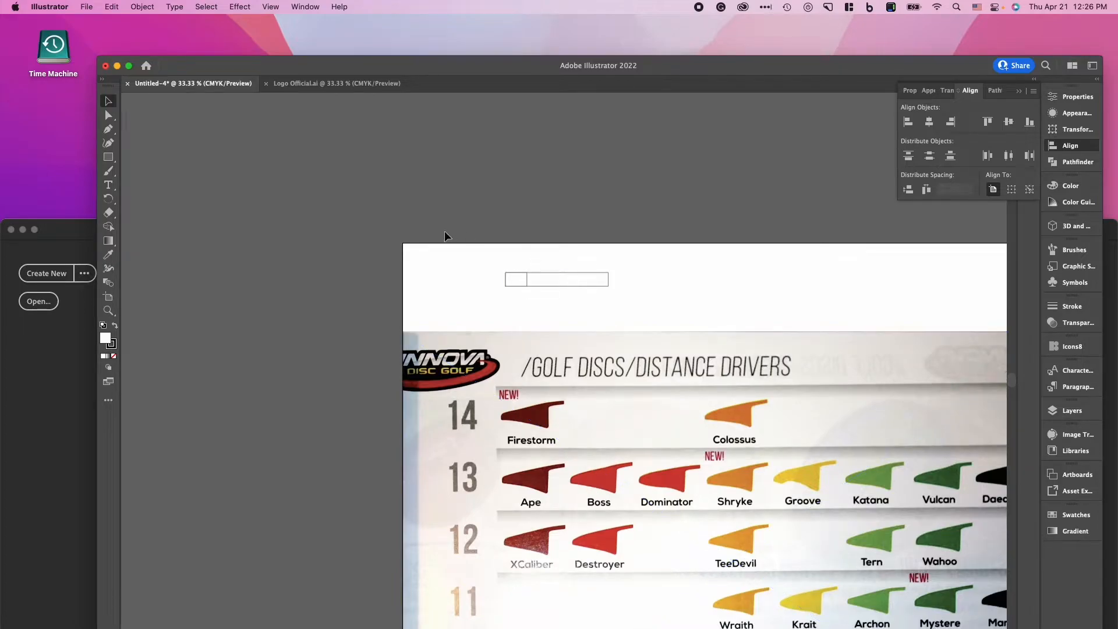
left_click_drag(463, 246, 563, 285)
right_click(558, 283)
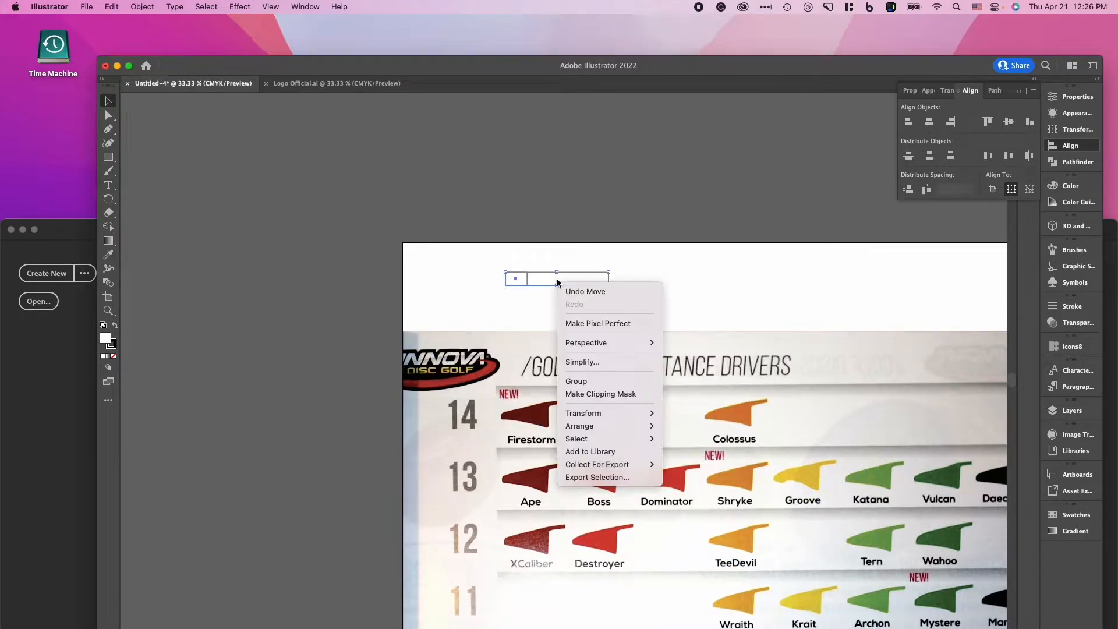
mouse_move(620, 421)
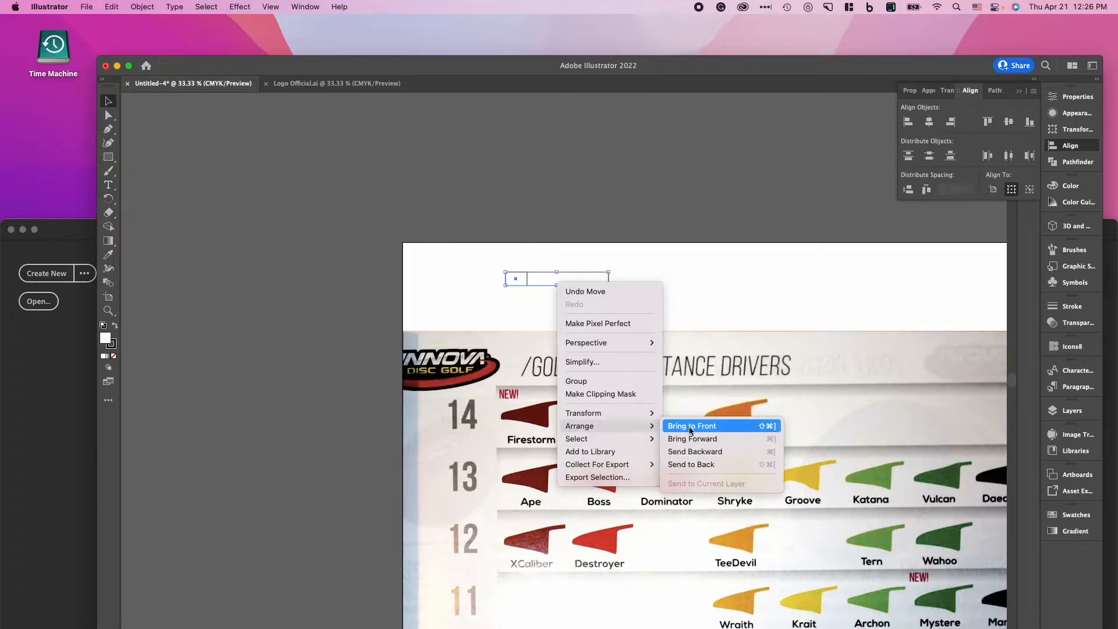
left_click(724, 429)
- Scale the chart image down to about half its size and place its Destroyer profile under the small rectangle
left_click(634, 453)
left_click_drag(610, 471, 542, 223)
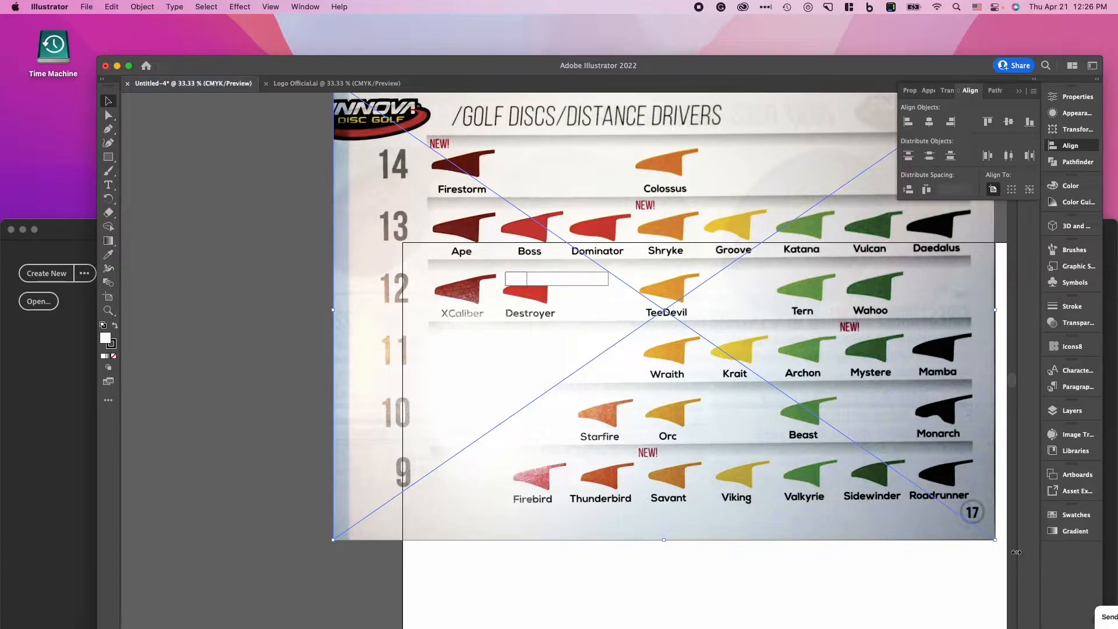
left_click_drag(998, 542, 671, 314)
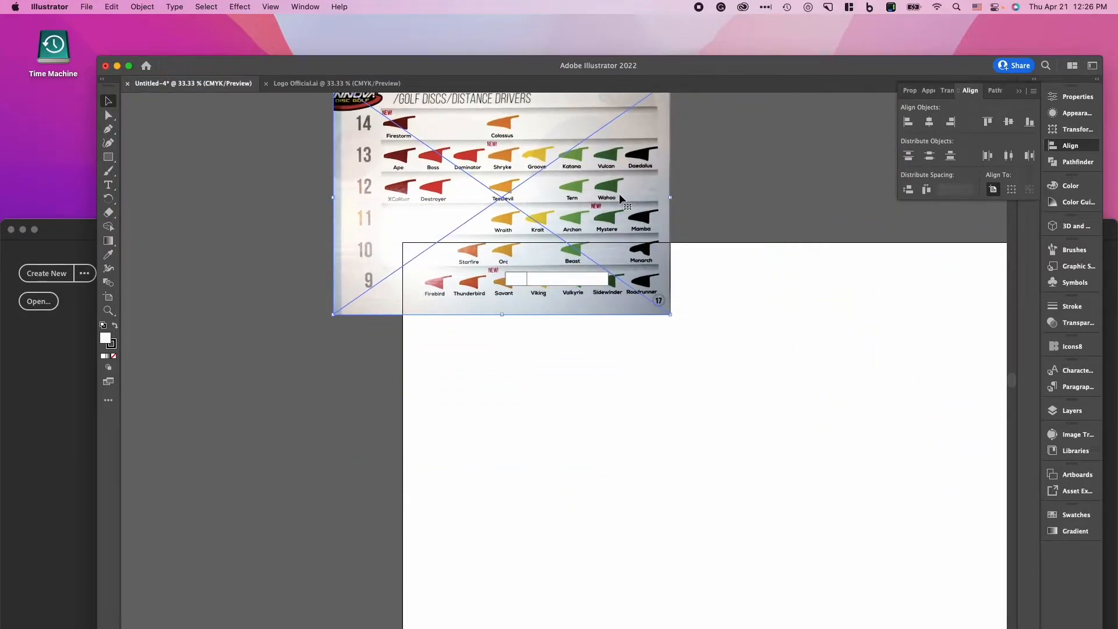
left_click_drag(620, 199, 703, 286)
- Remove the fill from both rectangles over the chart, keeping only their outlines
left_click(512, 278, "shift")
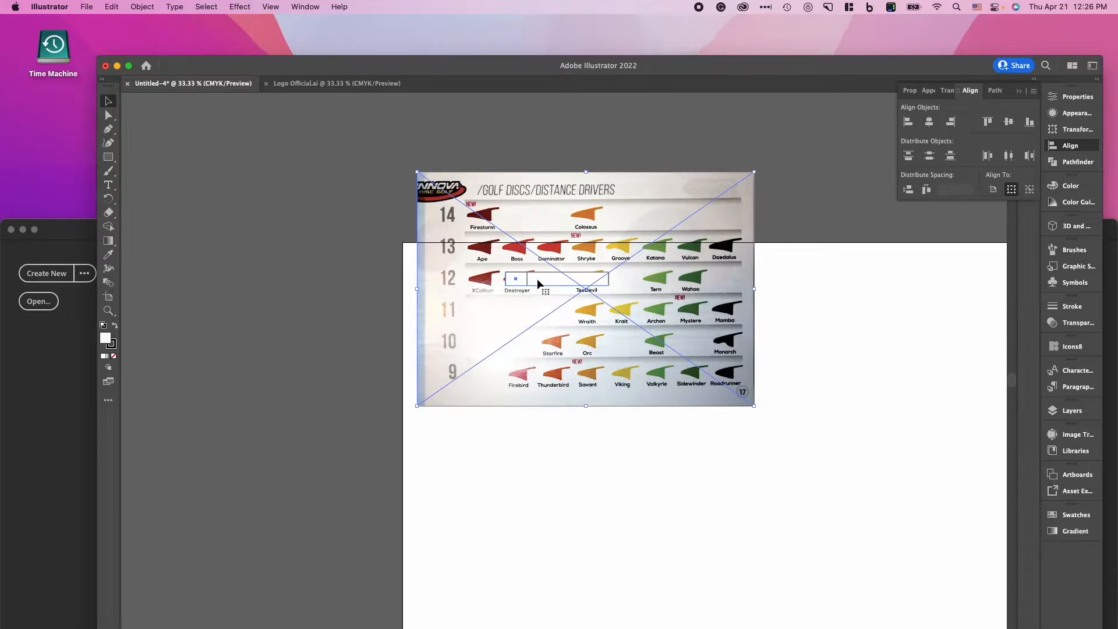
key("slash")
key("super+1")
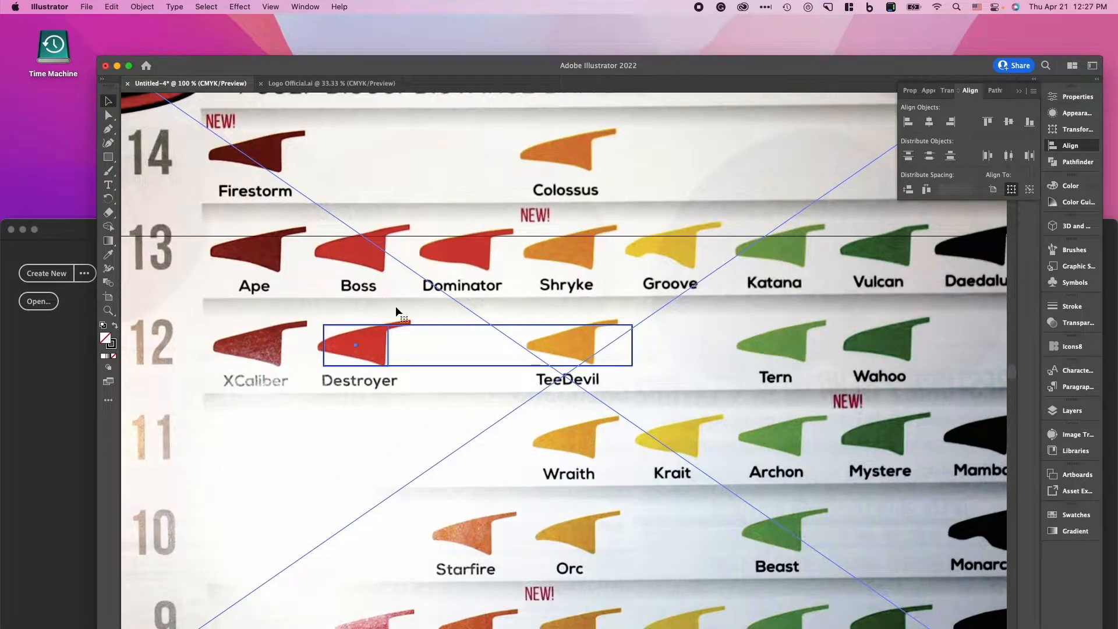
scroll(396, 306, "down", 1)
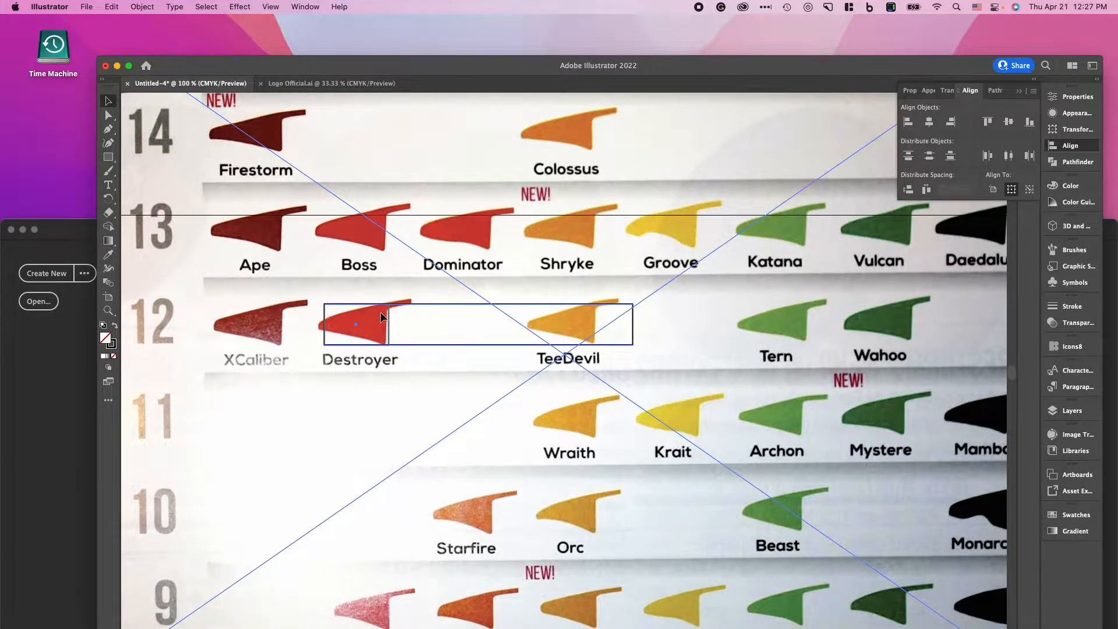
scroll(380, 312, "left", 1)
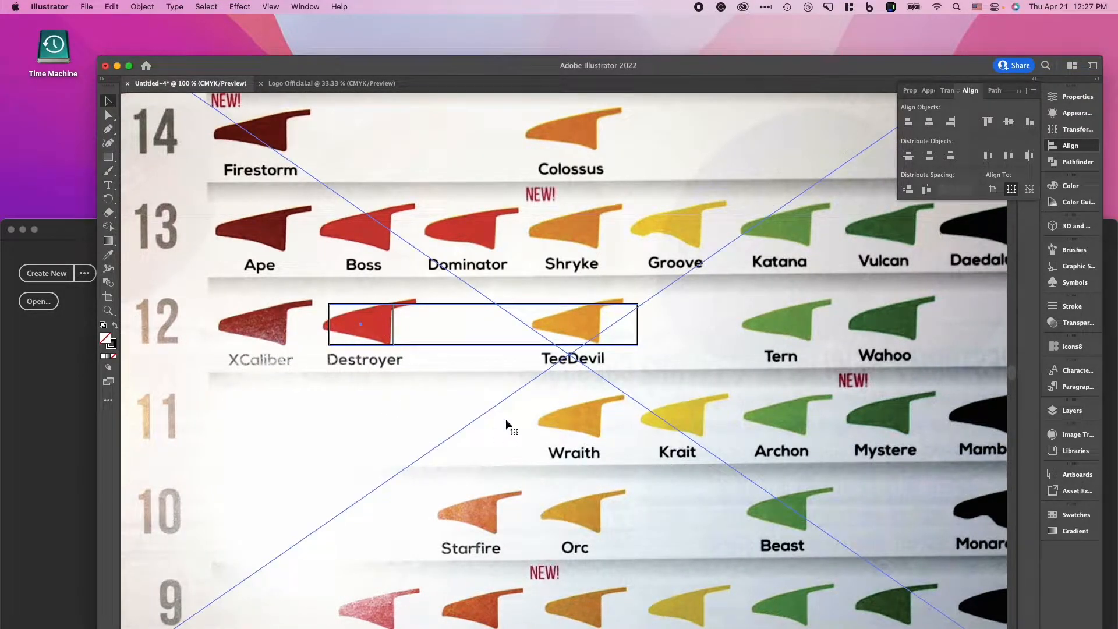
scroll(871, 428, "left", 5)
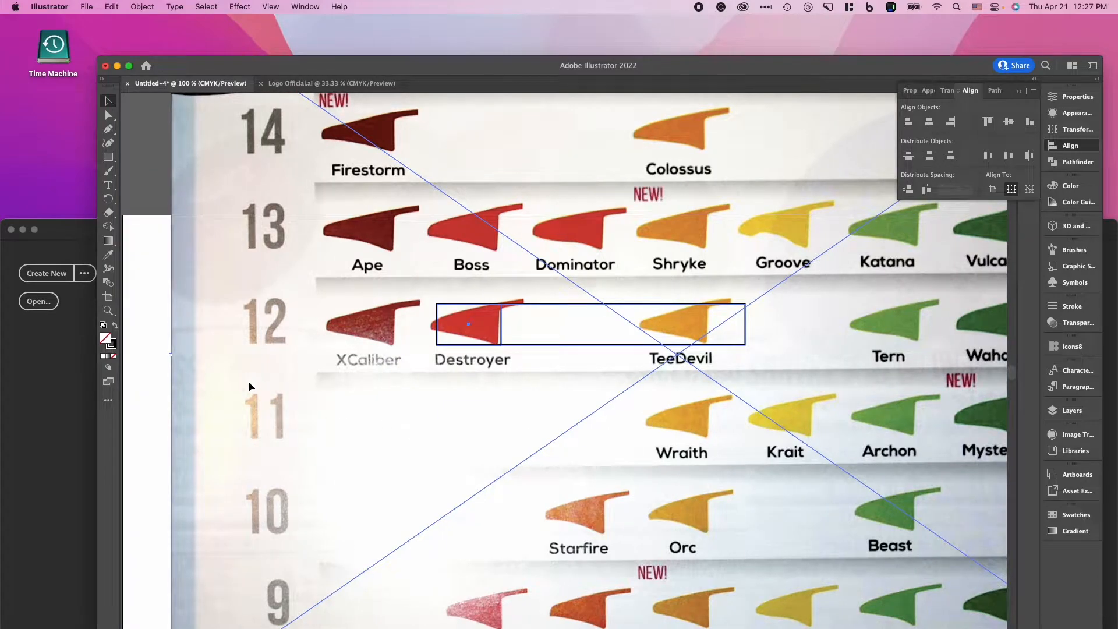
left_click_drag(170, 355, 203, 359)
key("Delete")
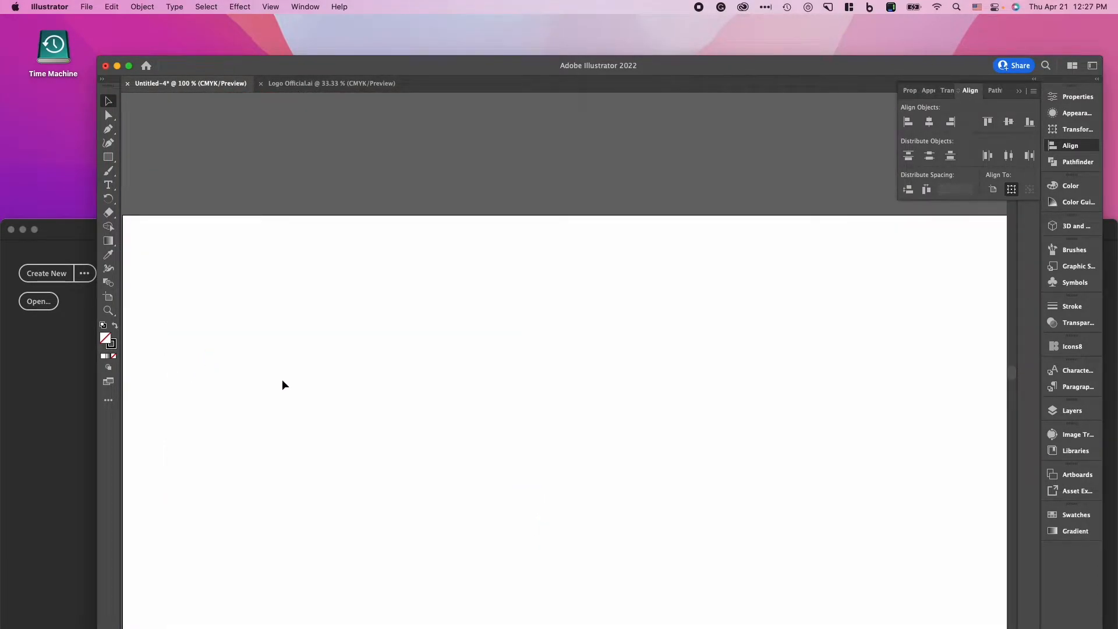
scroll(435, 386, "left", 2)
scroll(437, 386, "down", 4)
scroll(438, 385, "up", 8)
scroll(440, 389, "down", 5)
key("super+minus")
key("super+minus")
key("super+minus")
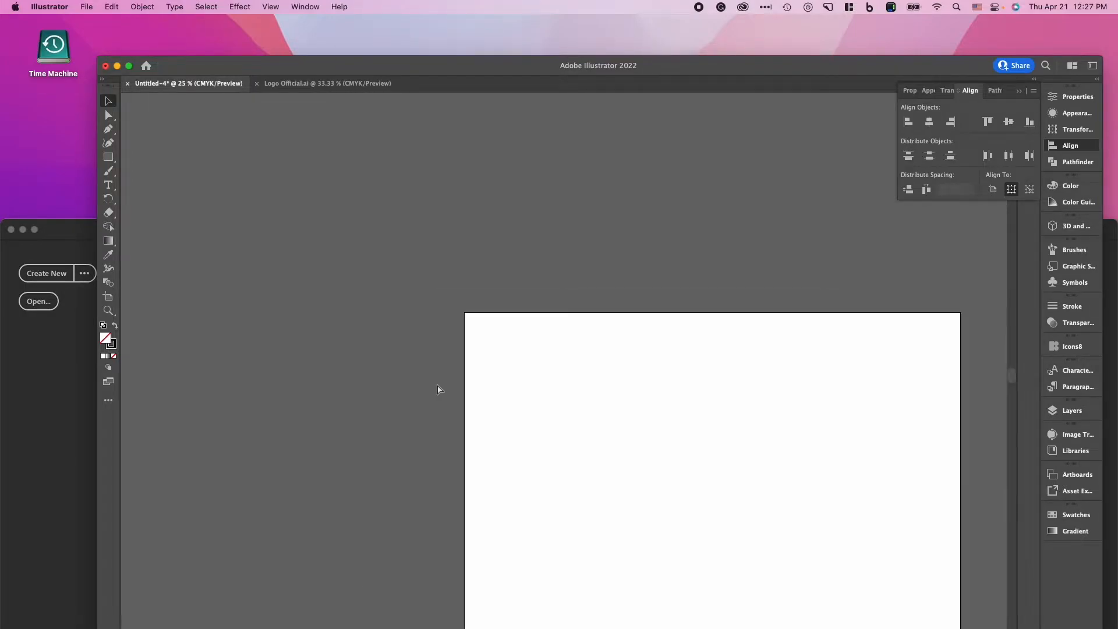
key("super+z")
- Scale the chart image down slightly and shift it so the Destroyer's rim fits inside the small rectangle
left_click(481, 348)
left_click_drag(477, 347, 487, 348)
key("super+1")
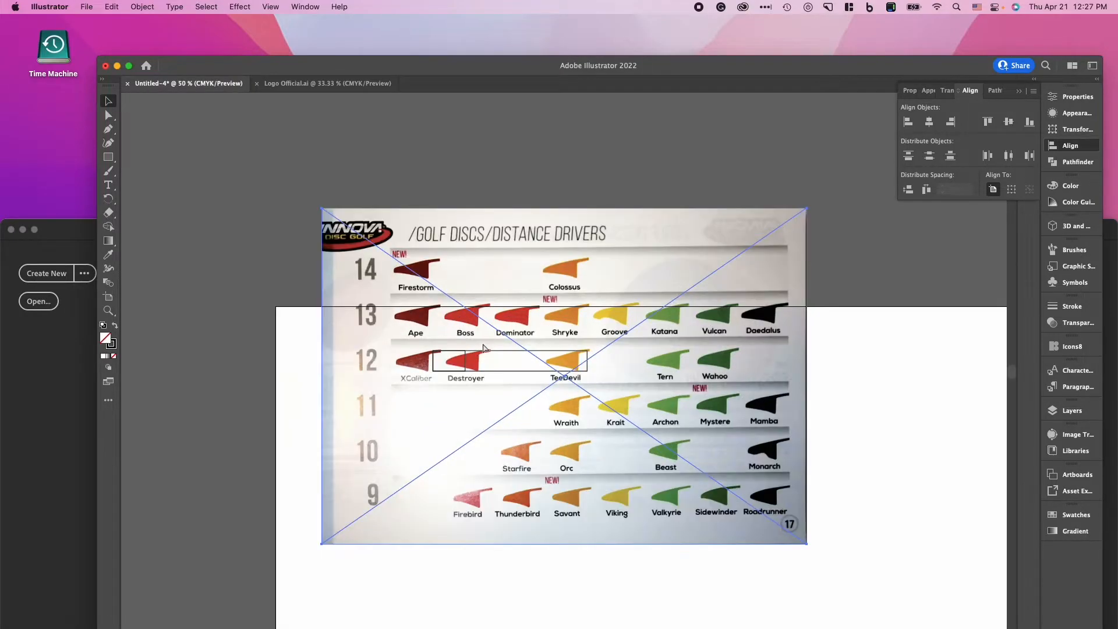
left_click_drag(522, 454, 501, 453)
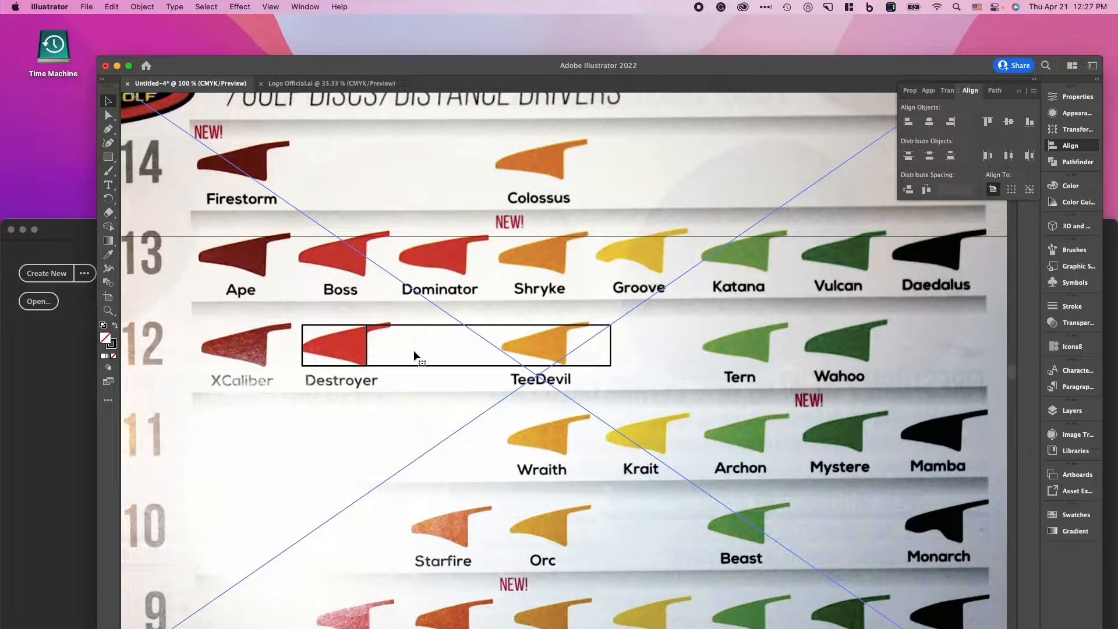
- Delete the small rectangle and stretch the half-disc rectangle's top edge up just above the Destroyer profile
left_click(368, 329)
left_click(392, 358)
left_click(482, 325)
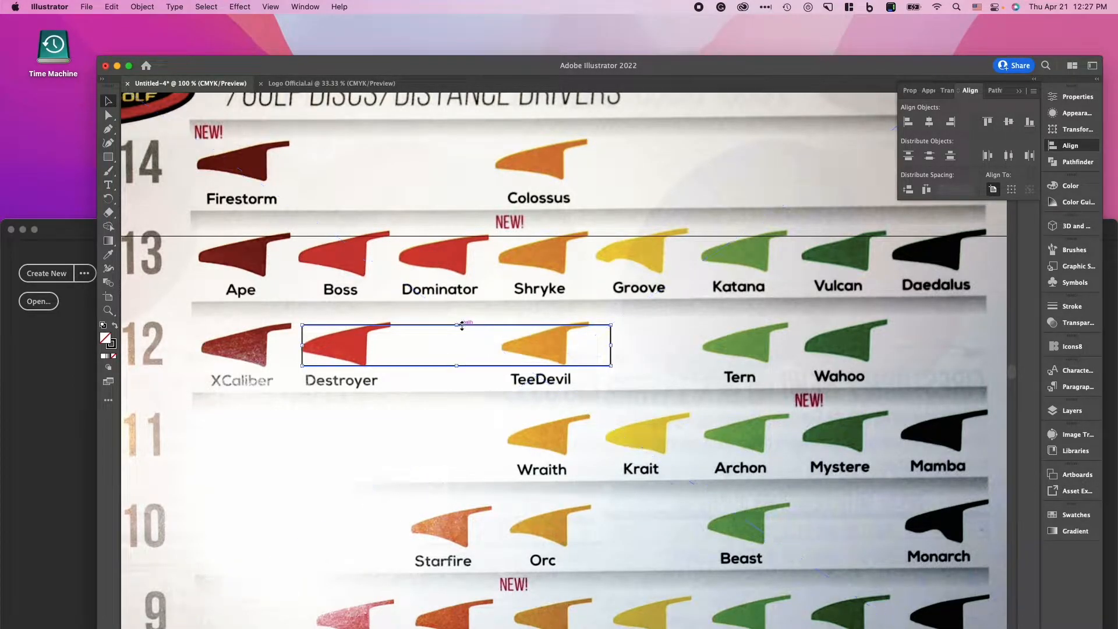
left_click_drag(462, 325, 459, 321)
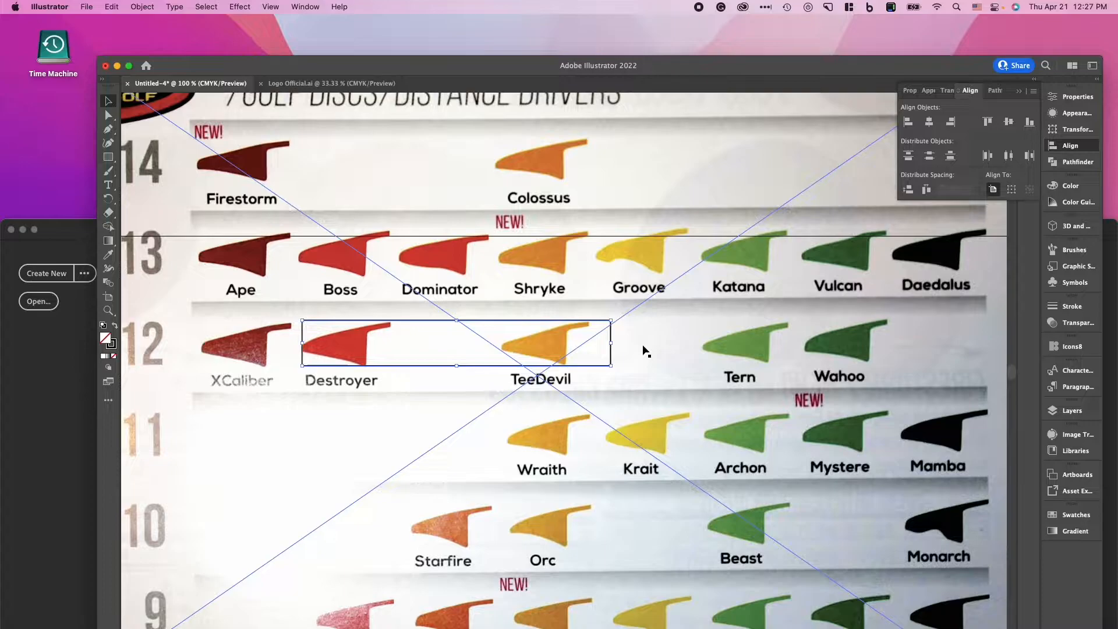
key("a")
key("super+shift+a")
left_click_drag(794, 365, 651, 397)
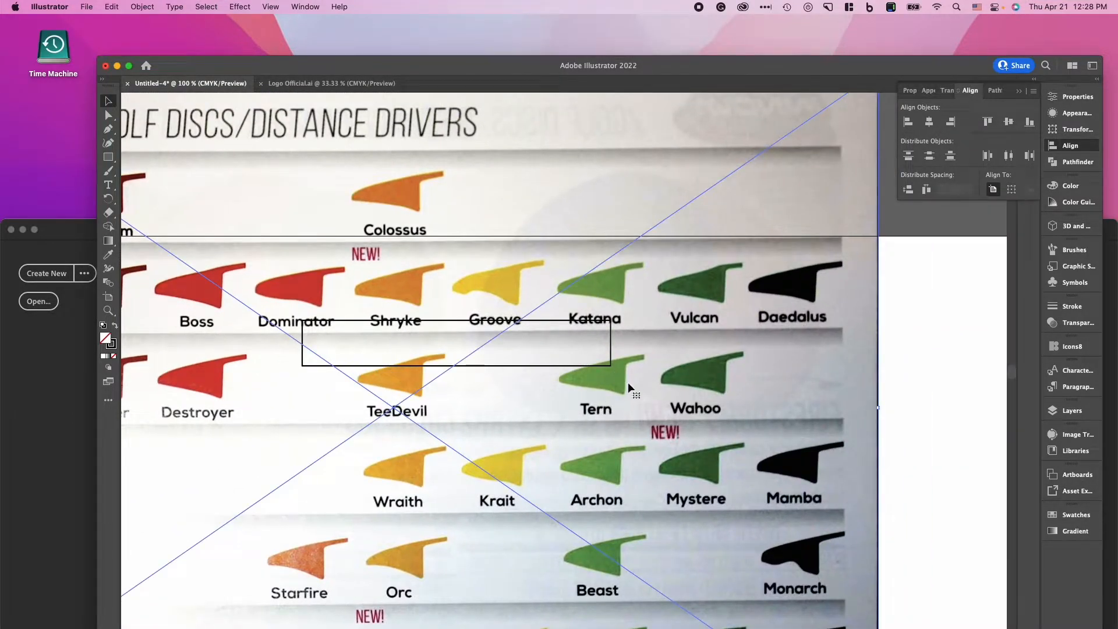
key("super+z")
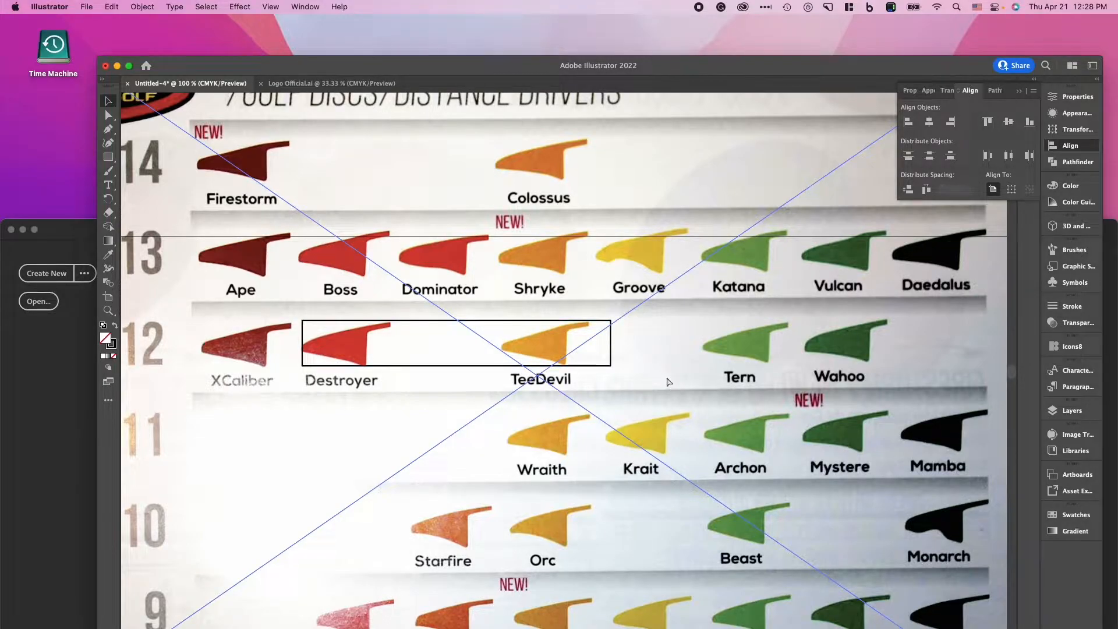
key("super+shift+a")
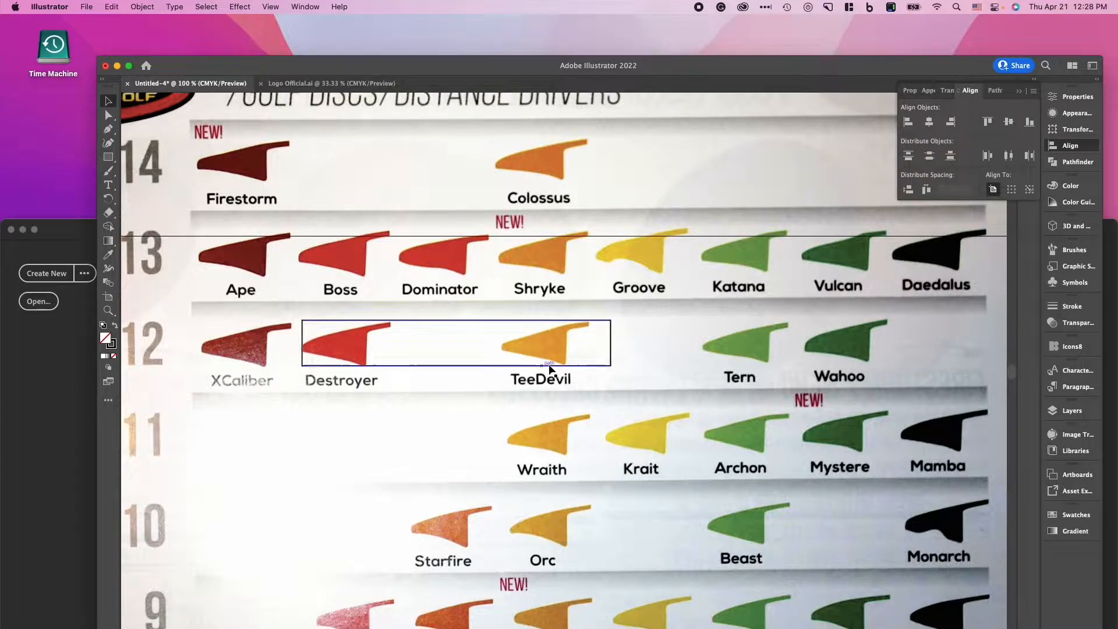
- Start a Pen tool path at the top-right corner of the half-disc rectangle, heading towards the Destroyer profile
scroll(472, 359, "left", 2)
scroll(471, 359, "left", 5)
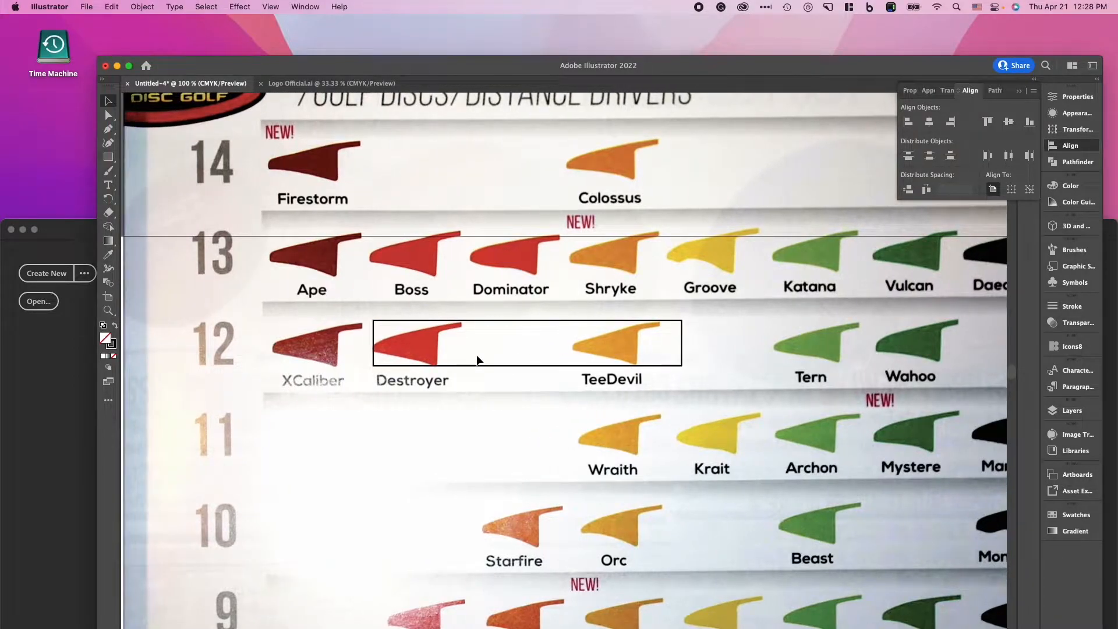
left_click(108, 129)
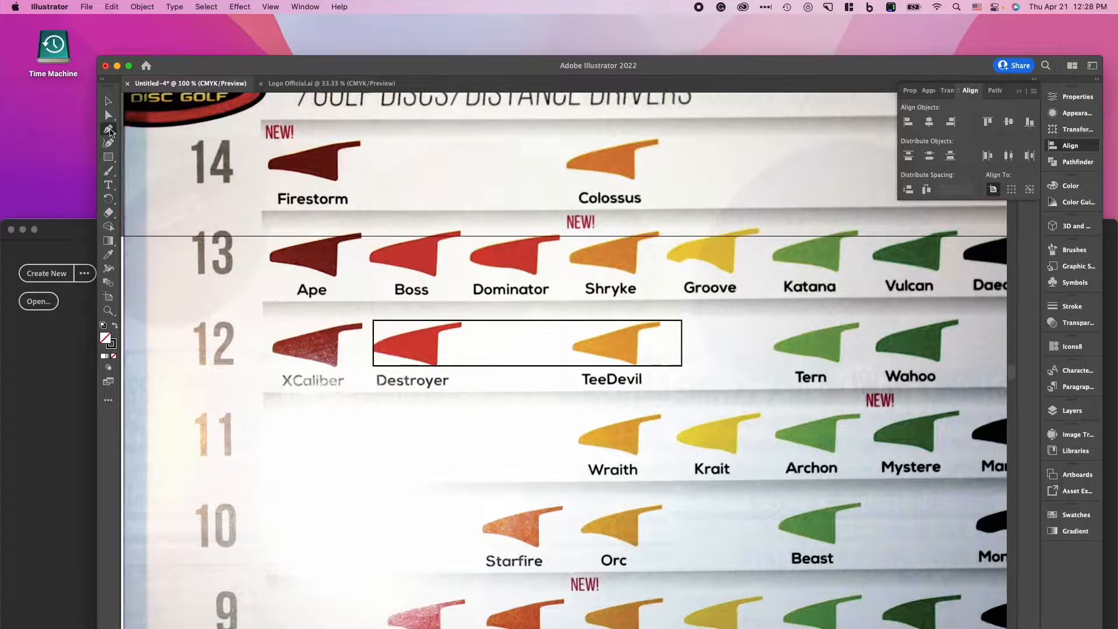
left_click(687, 315)
left_click_drag(686, 315, 682, 321)
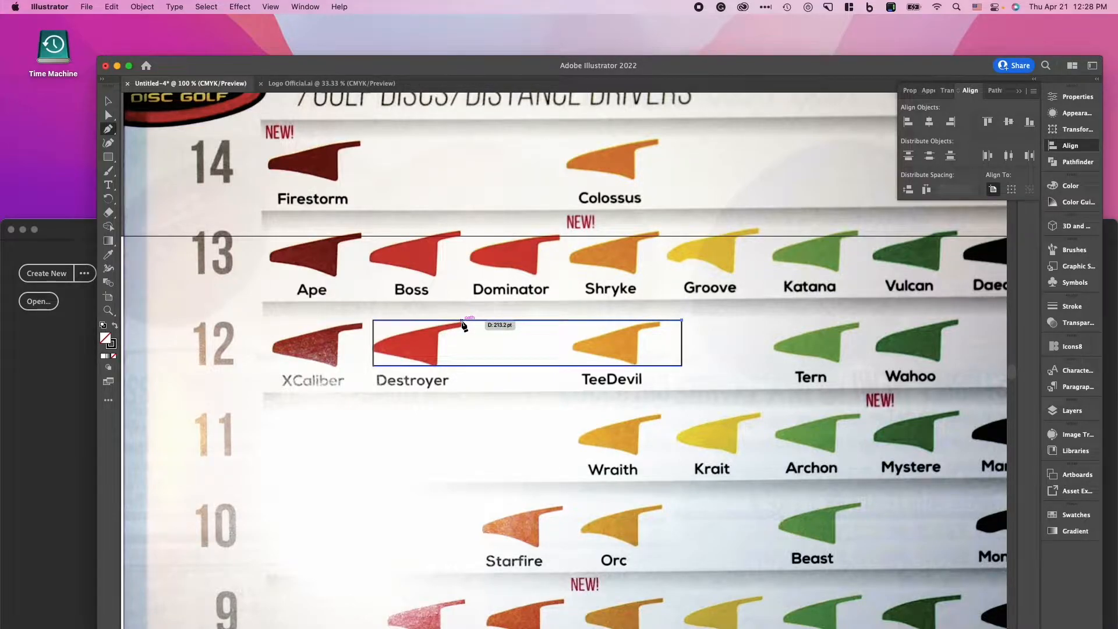
key("super+equal")
key("super+equal")
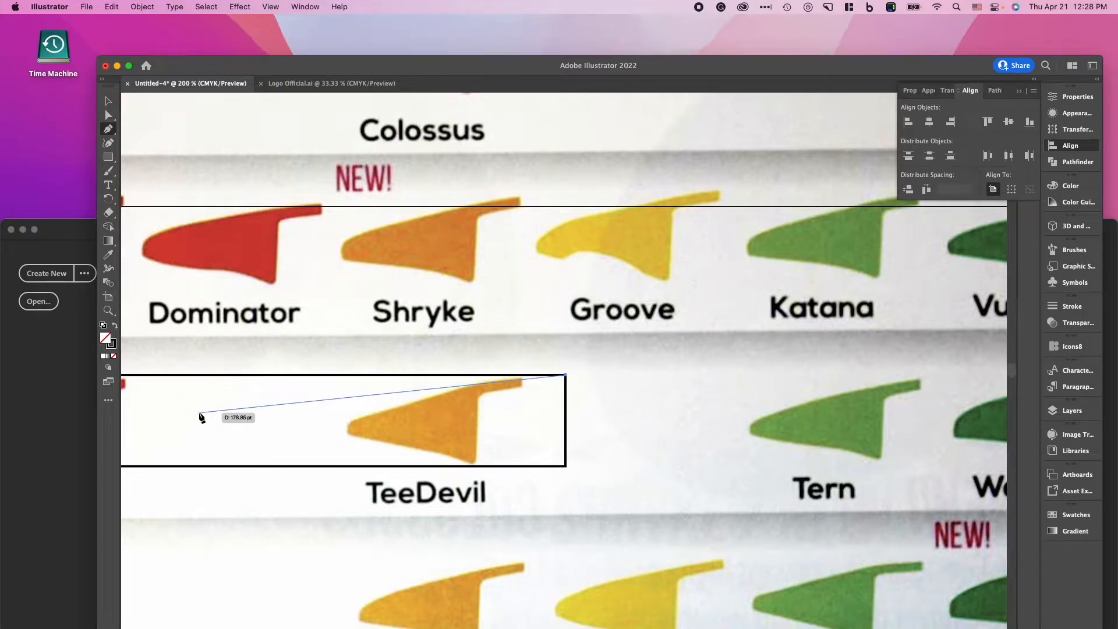
scroll(201, 417, "left", 10)
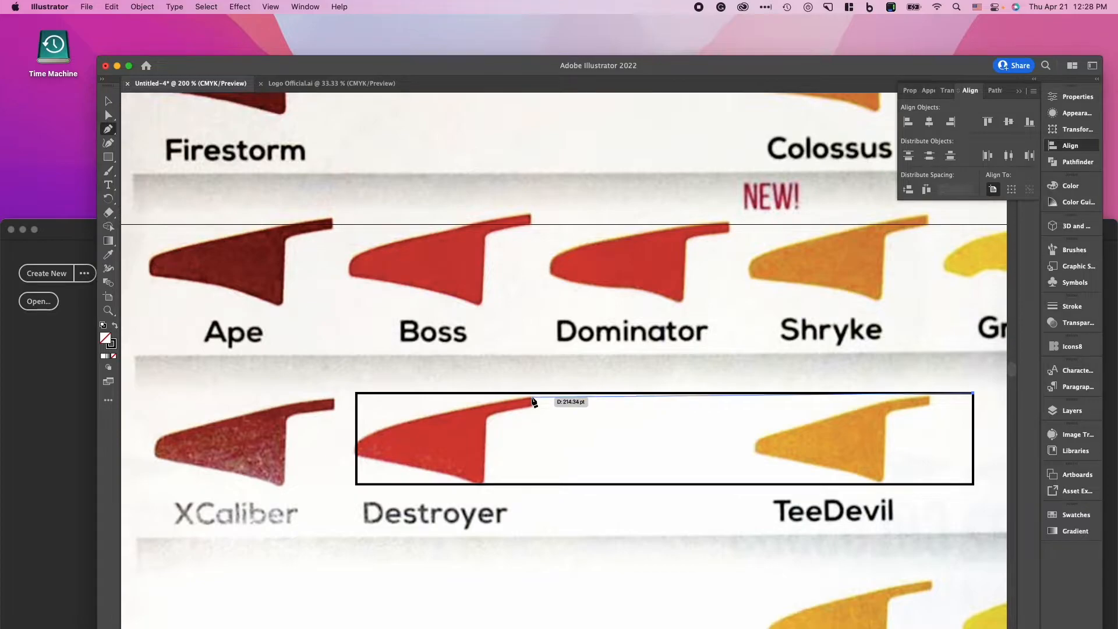
- Trace the flight plate and the Destroyer's sloping upper edge with the Pen tool, curving the path around the rim's nose
left_click_drag(532, 398, 516, 402)
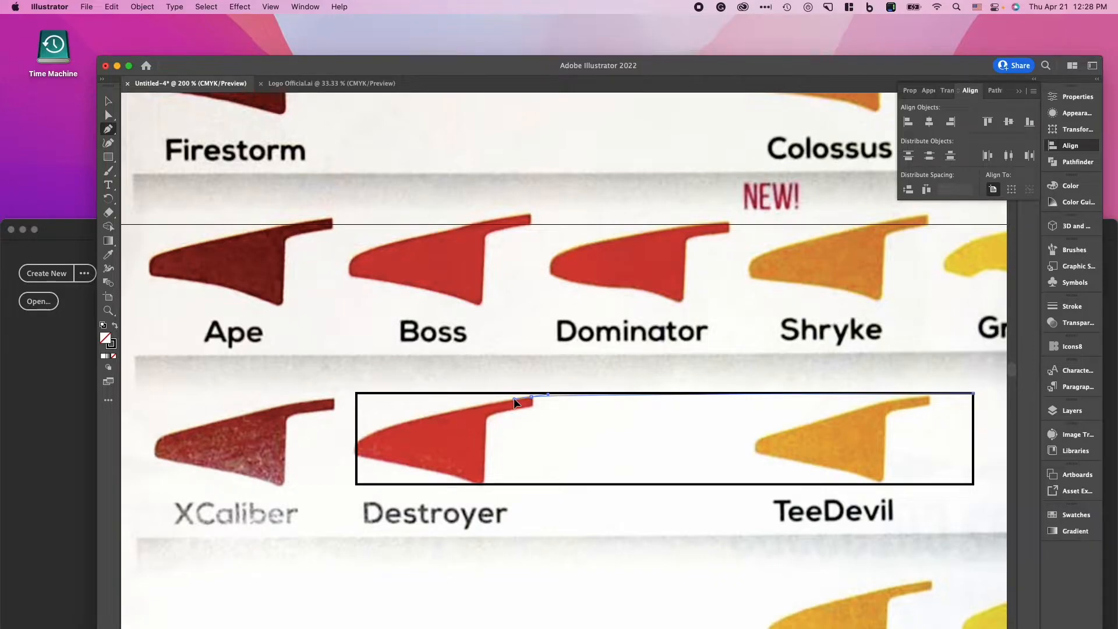
left_click_drag(515, 399, 514, 399)
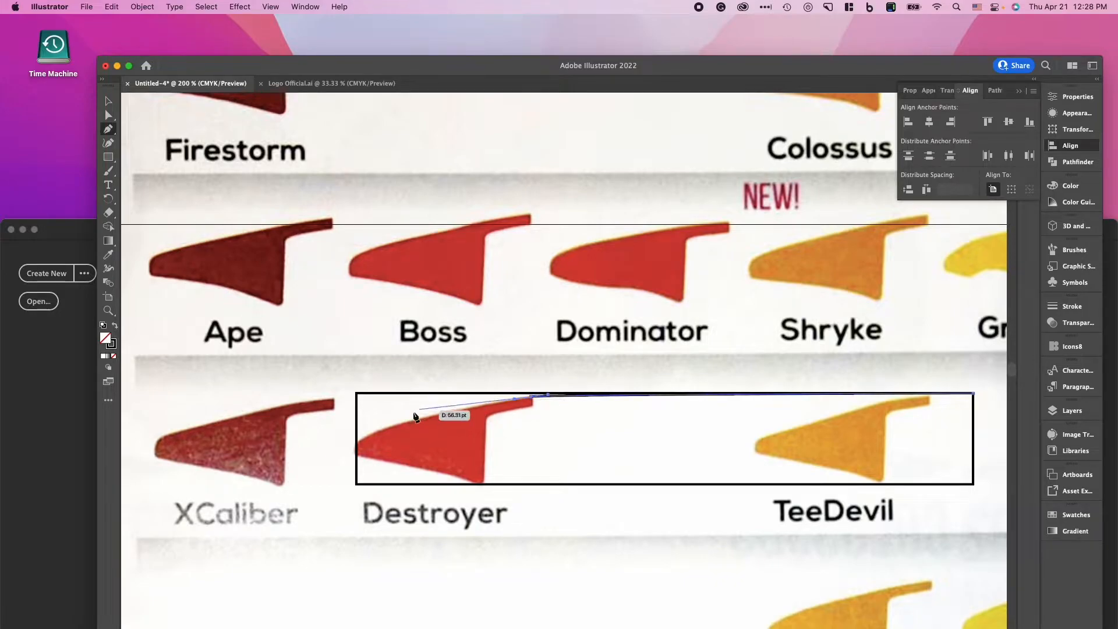
left_click(374, 431)
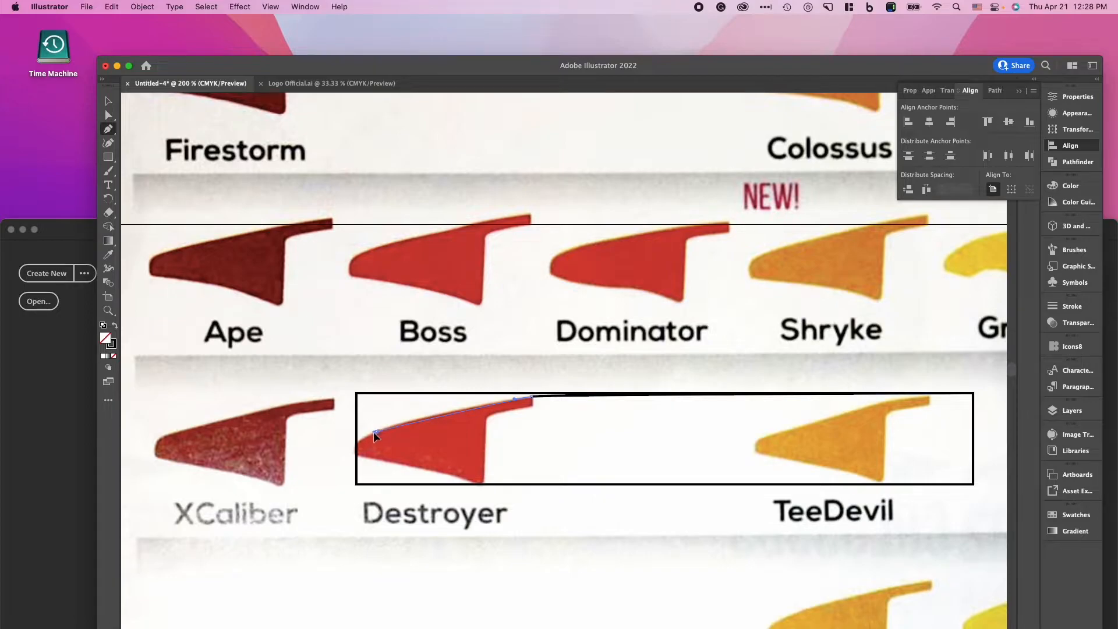
left_click_drag(368, 438, 359, 461)
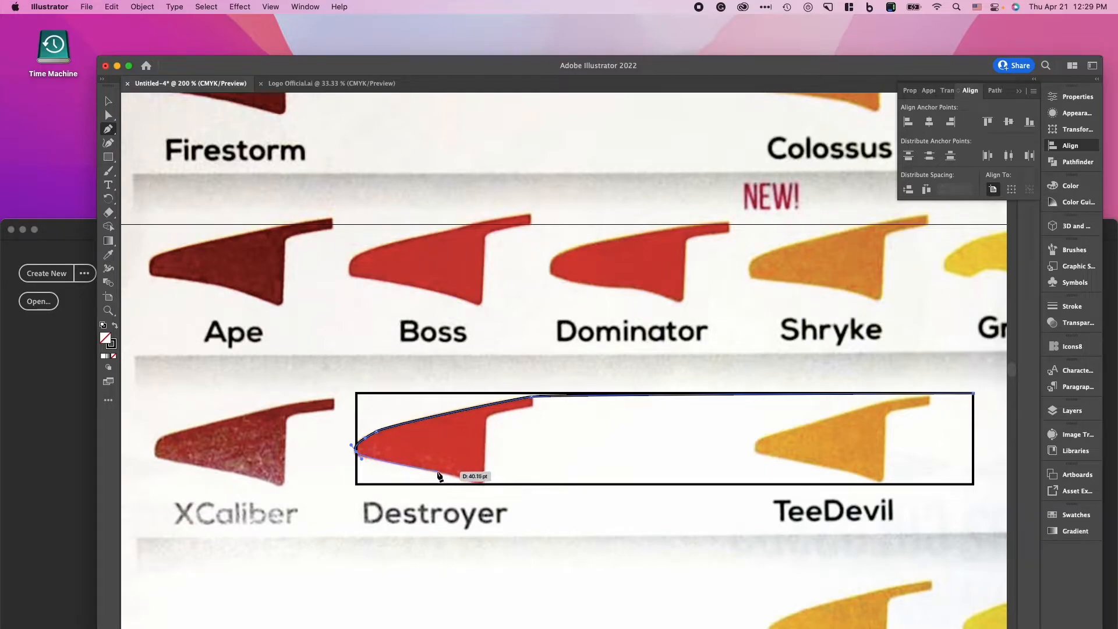
- Trace the rim's underside and inner wall, continue under the flight plate, and close the path at the rectangle's right edge
left_click_drag(474, 483, 477, 487)
left_click_drag(486, 476, 484, 477)
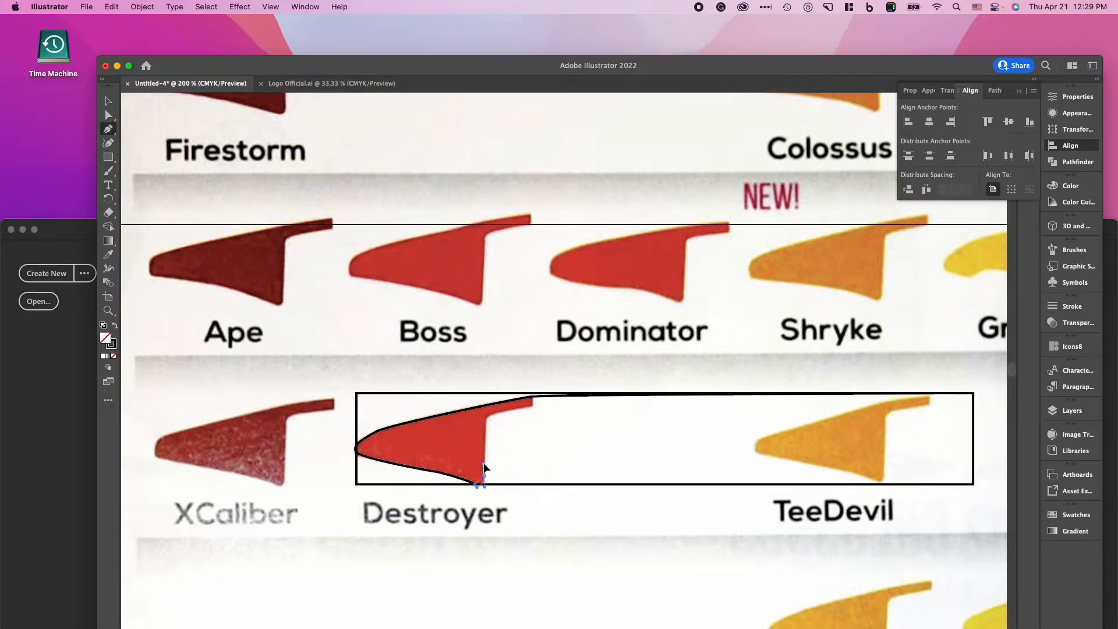
mouse_move(484, 467)
left_mouse_down()
mouse_move(487, 431)
mouse_move(504, 410)
left_mouse_up()
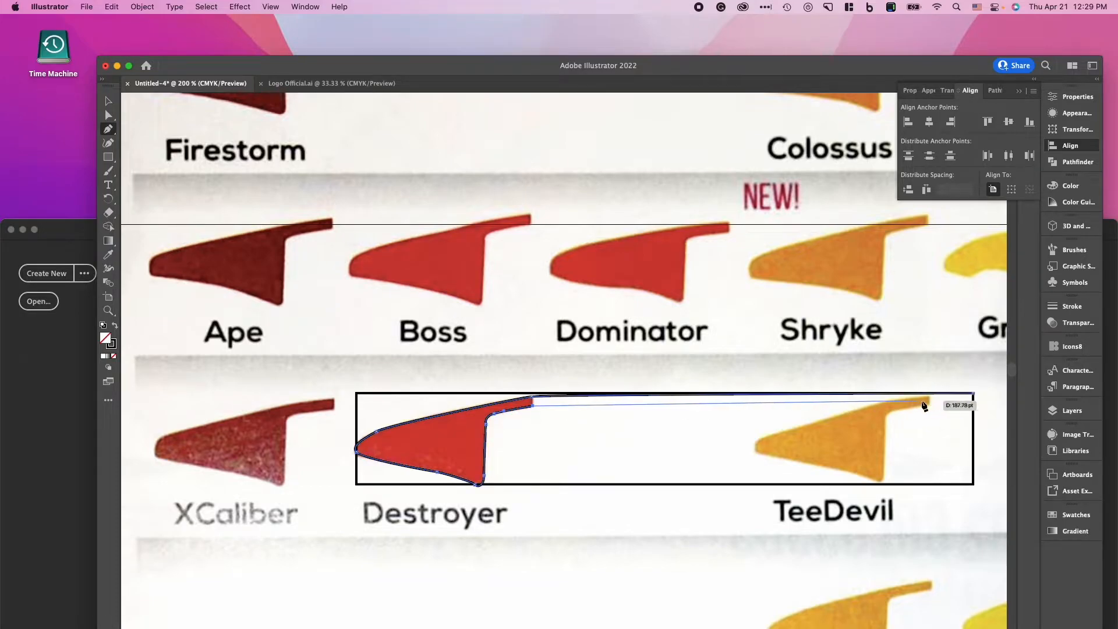
left_click(973, 395)
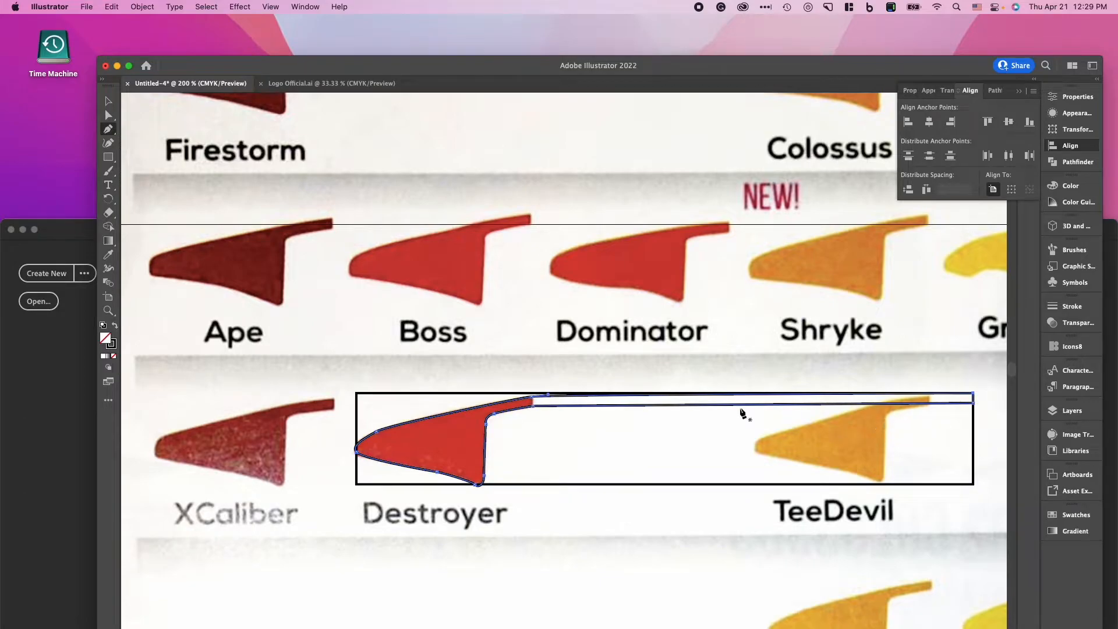
- Delete the half-disc guide rectangle around the traced profile
left_click(109, 101)
left_click(612, 485)
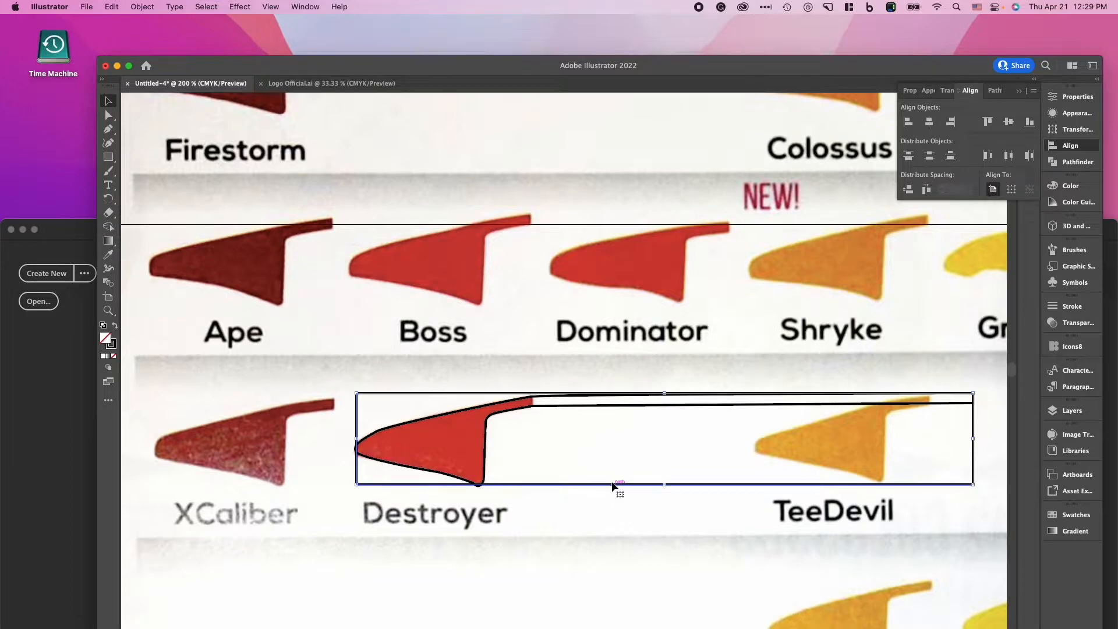
left_click(613, 487)
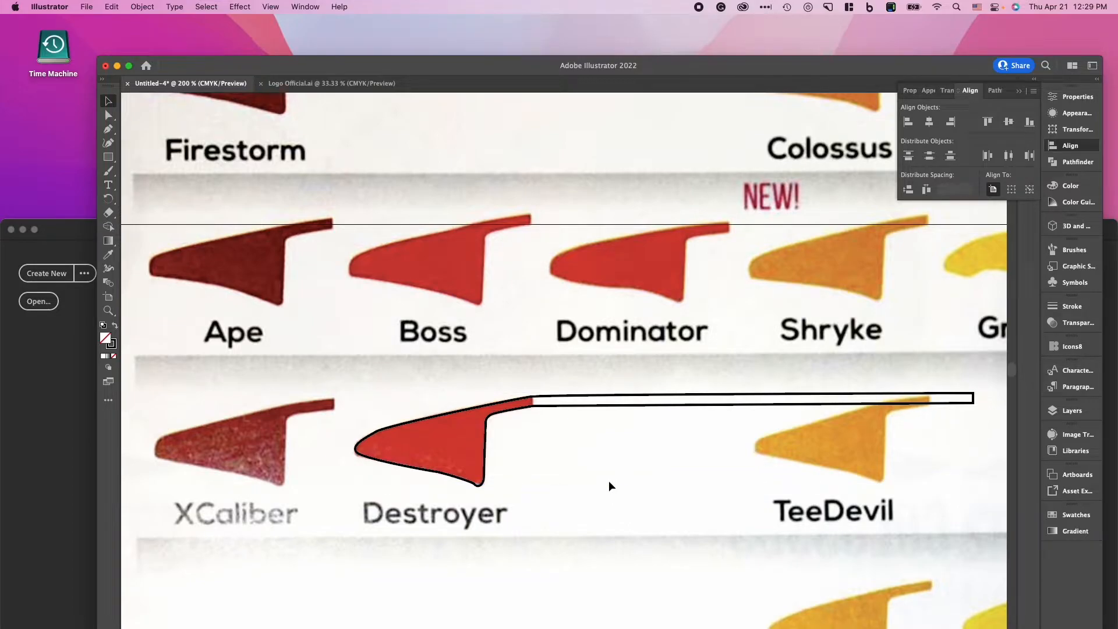
- Unlock all objects and delete the reference chart image, leaving only the traced profile
left_click(337, 7)
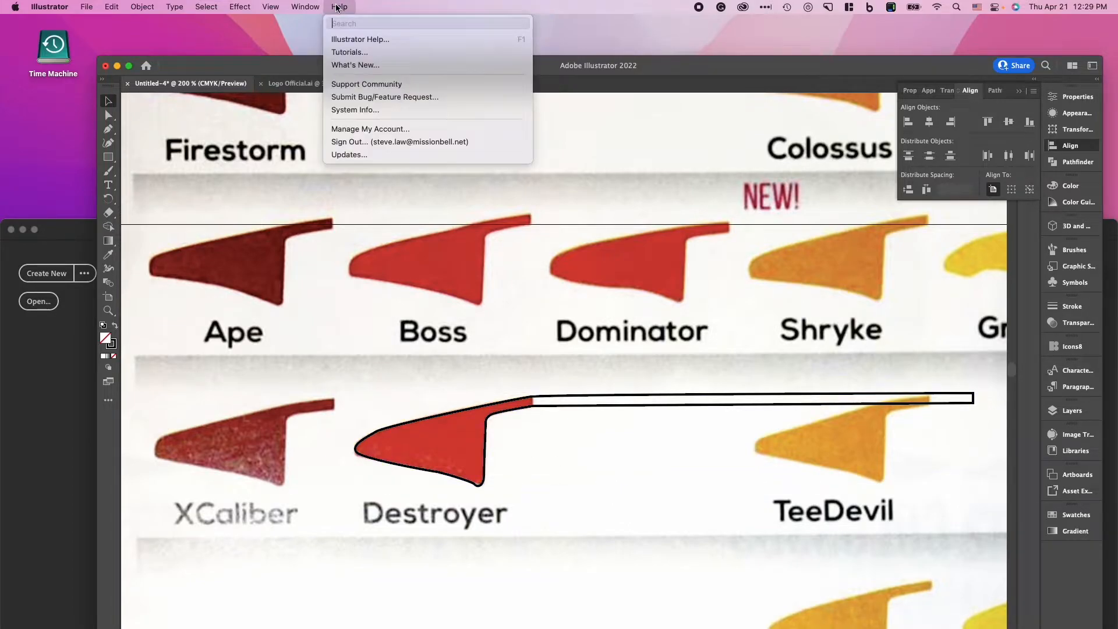
type("unl")
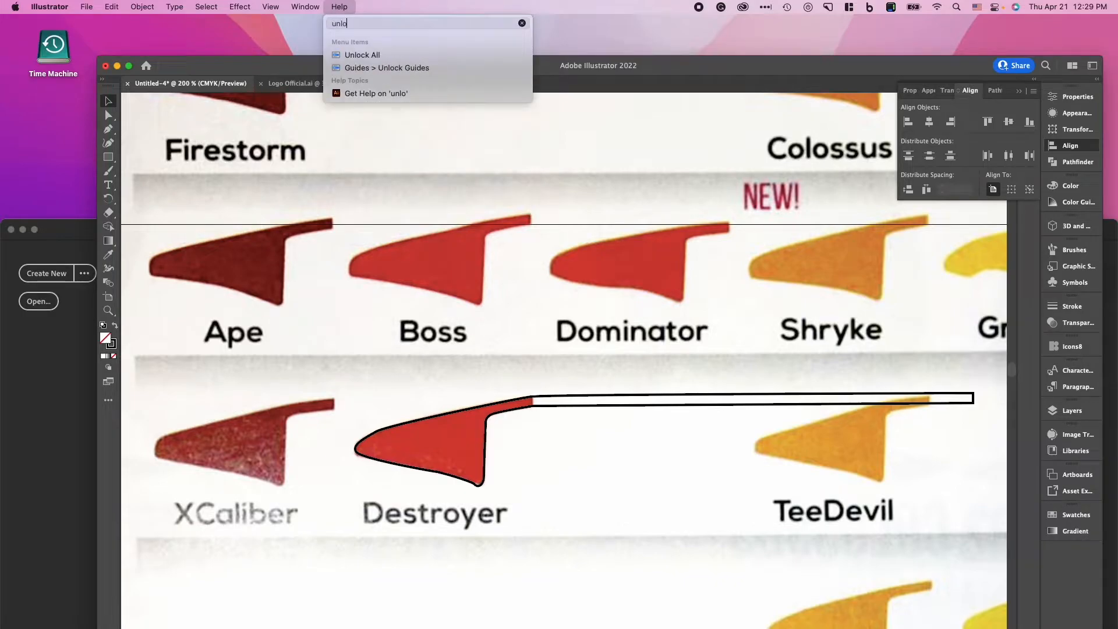
type("o")
left_click(395, 54)
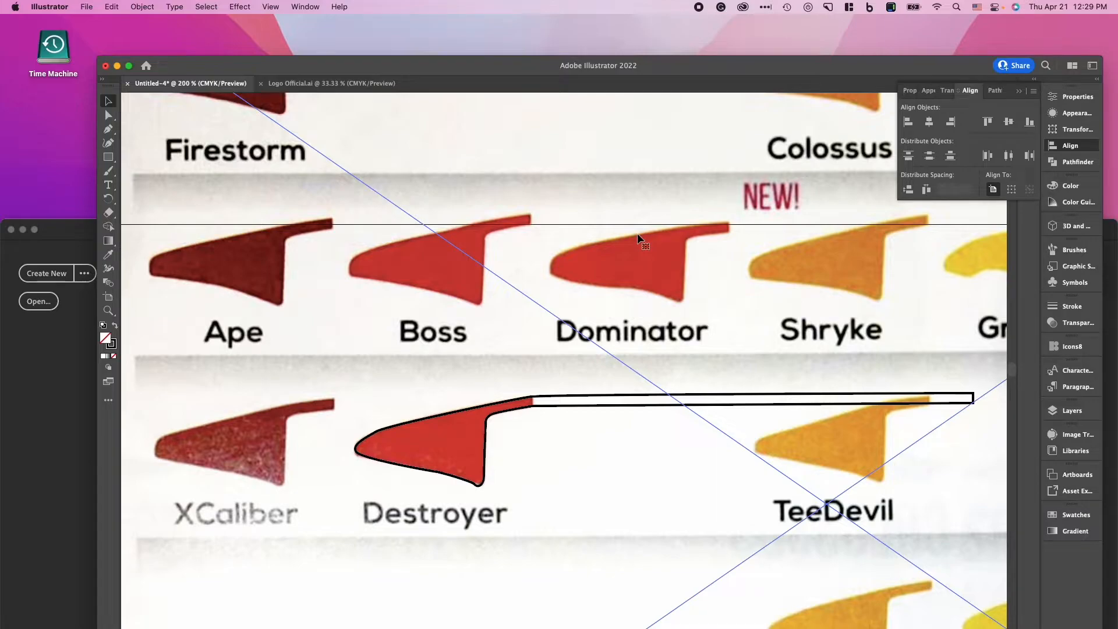
key("Delete")
- Fill the traced disc profile with light grey e5e5e5
scroll(641, 320, "down", 3)
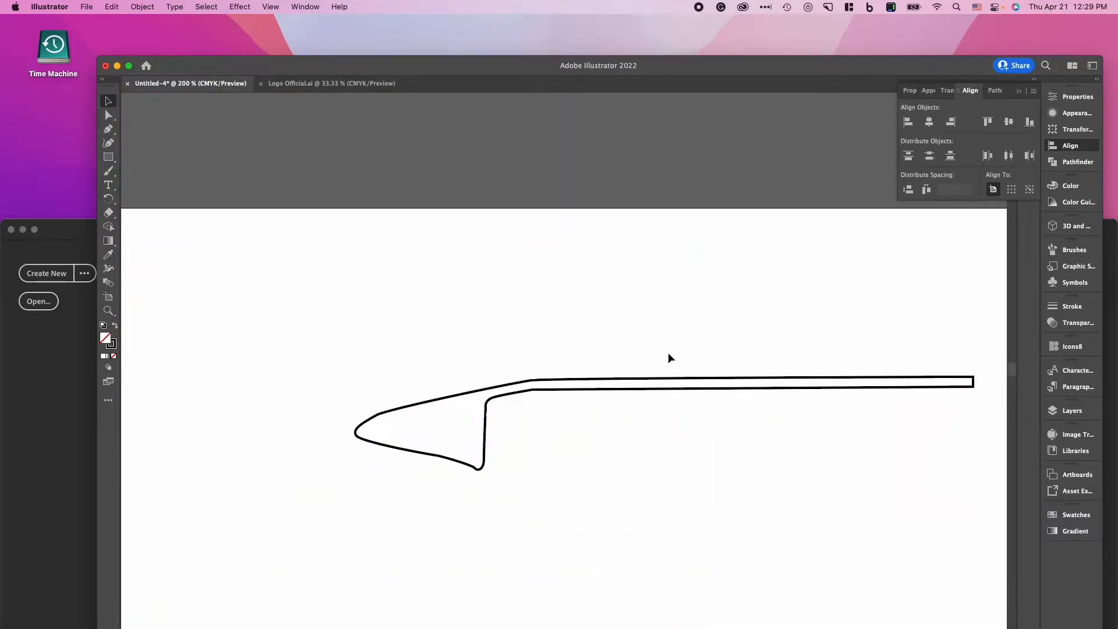
scroll(669, 355, "right", 2)
scroll(669, 357, "right", 4)
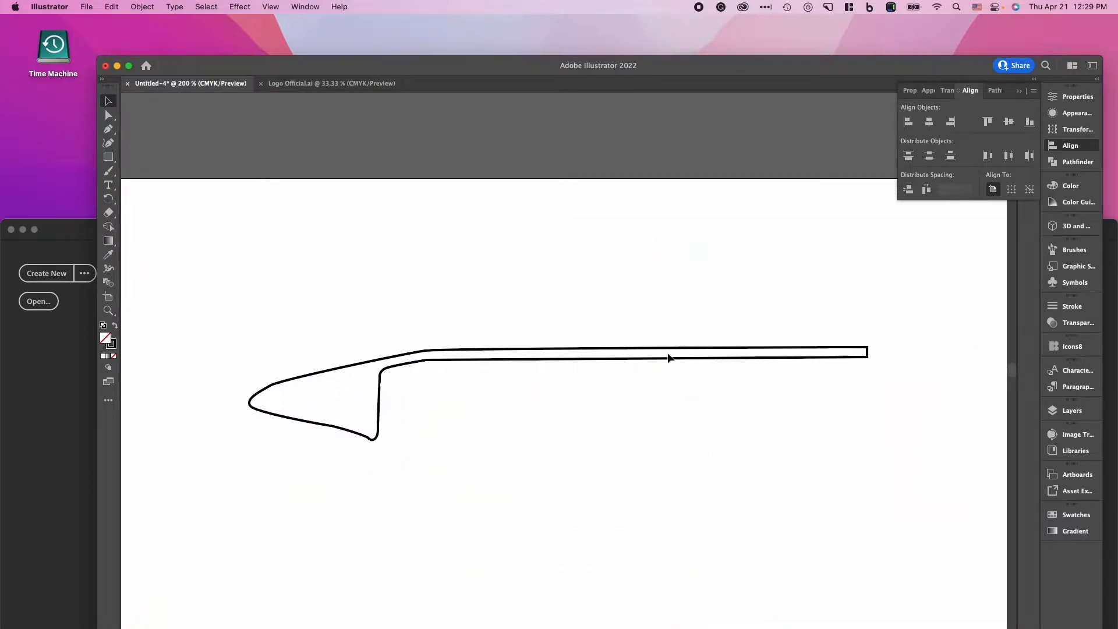
key("super+minus")
key("super+minus")
key("super+minus")
key("super+minus")
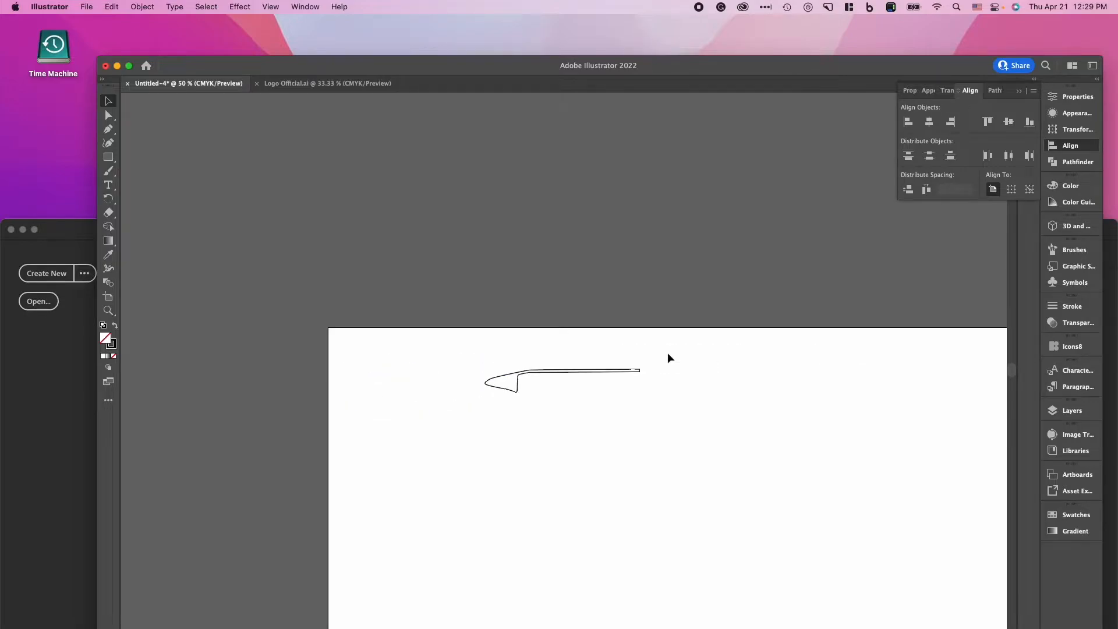
scroll(668, 354, "down", 3)
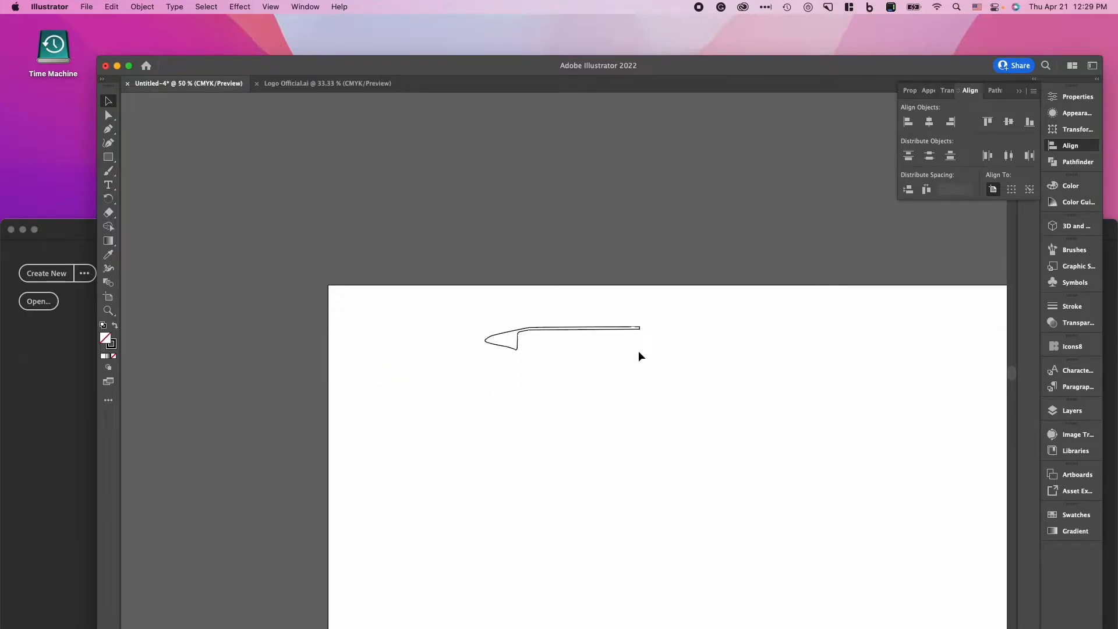
left_click(517, 342)
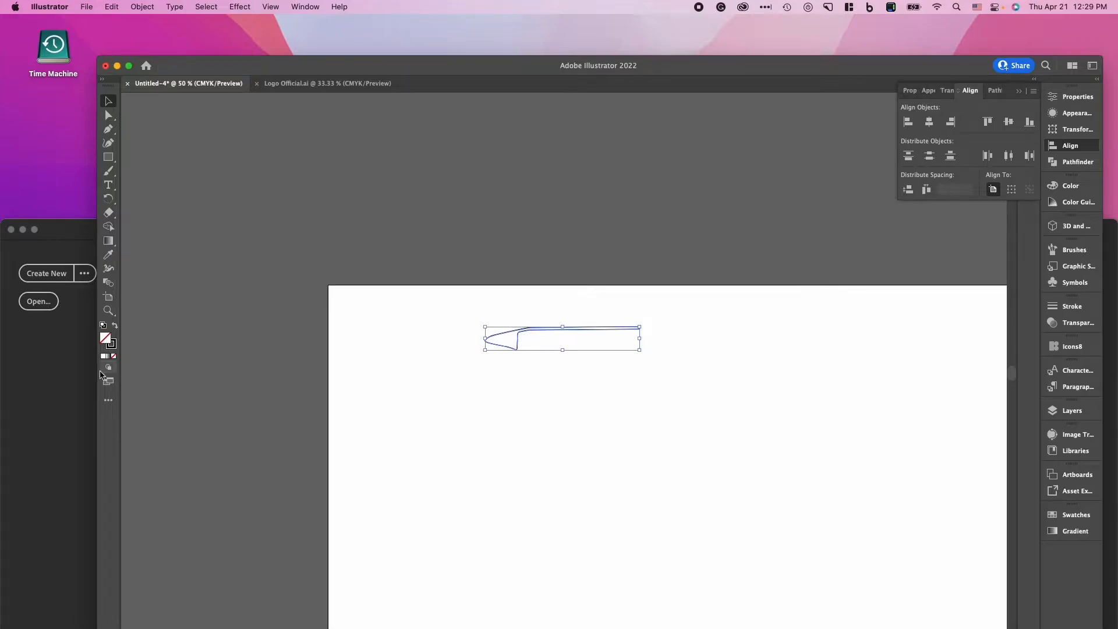
double_click(105, 338)
type("f2f2f2")
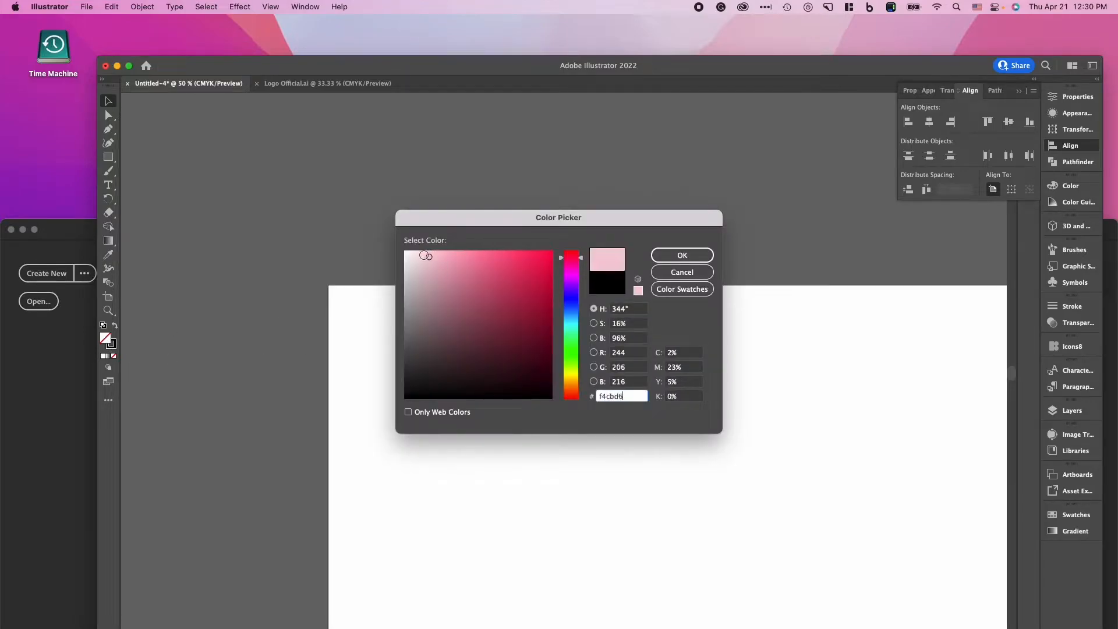
key("BackSpace")
key("BackSpace")
key("BackSpace")
key("BackSpace")
key("BackSpace")
key("BackSpace")
type("e5e5e5")
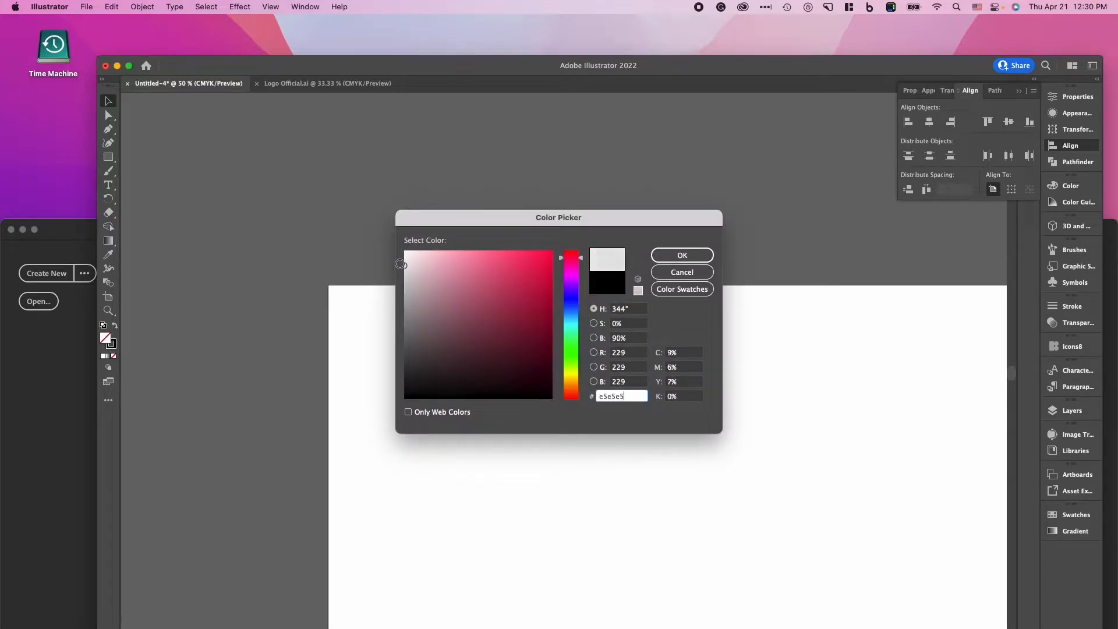
left_click(661, 257)
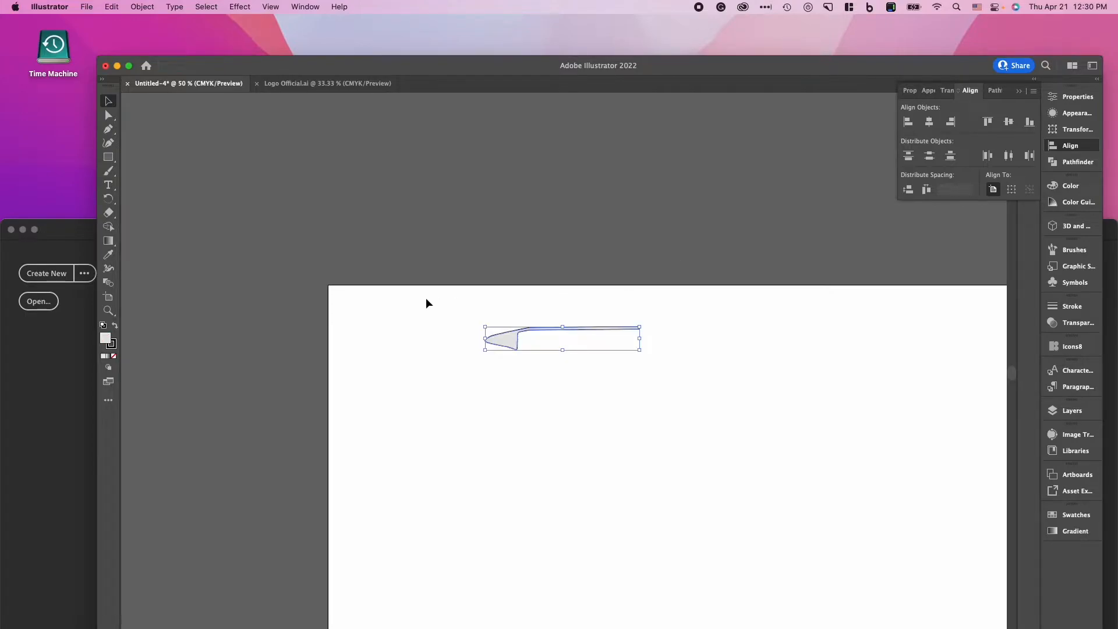
- Remove the stroke from the disc profile and deselect it
left_click(114, 345)
left_click(114, 356)
left_click(619, 444)
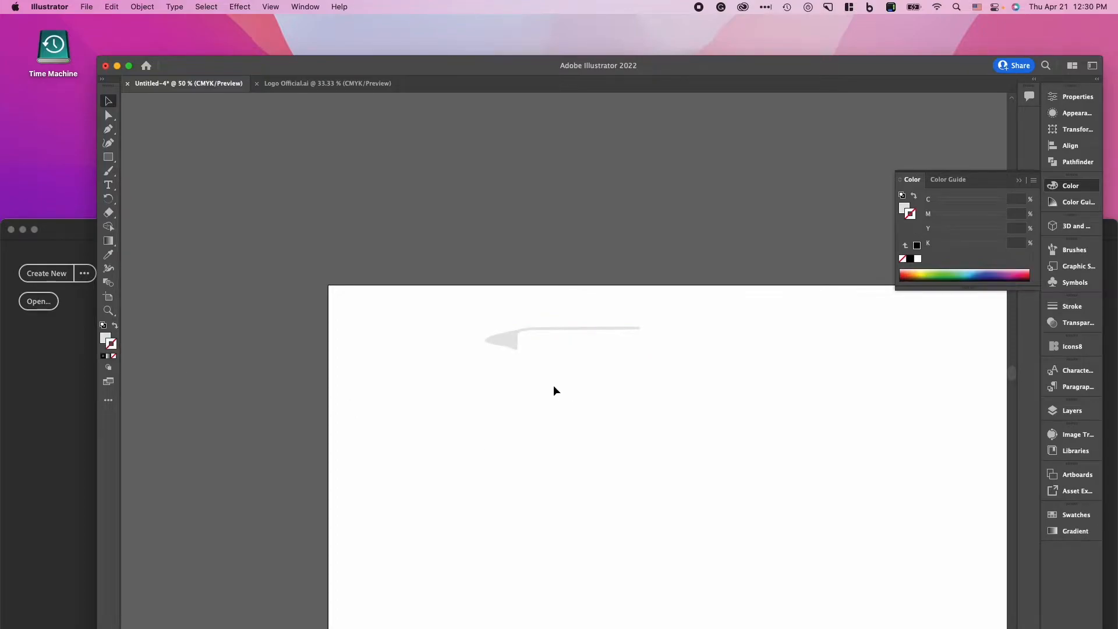
- Apply the 3D and Materials Revolve effect to the disc profile
left_click(514, 348)
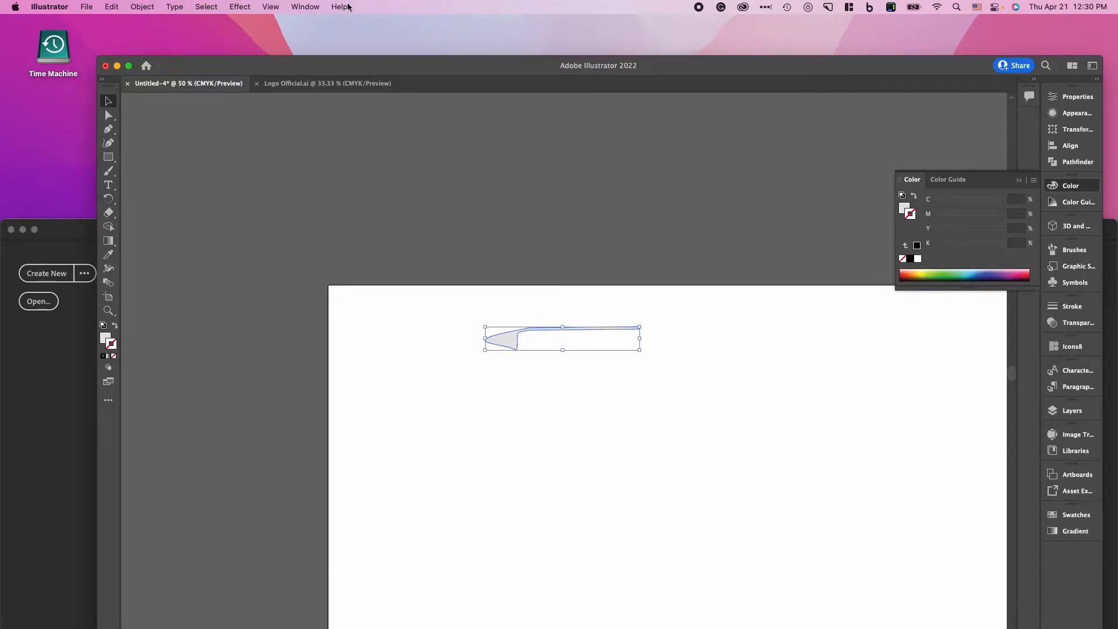
left_click(251, 9)
mouse_move(263, 89)
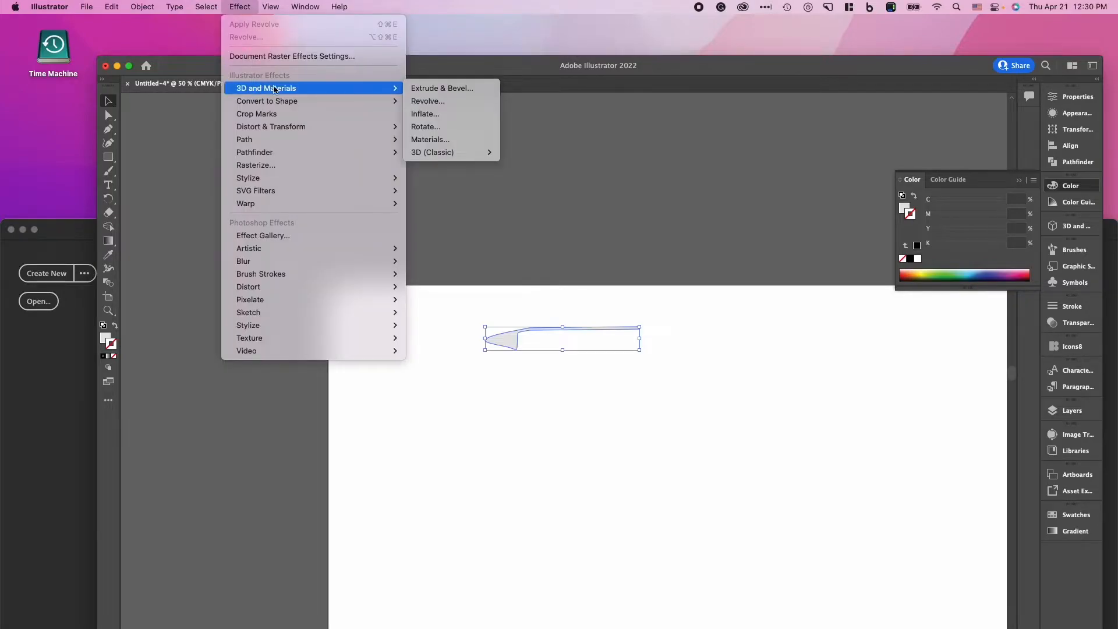
left_click(454, 102)
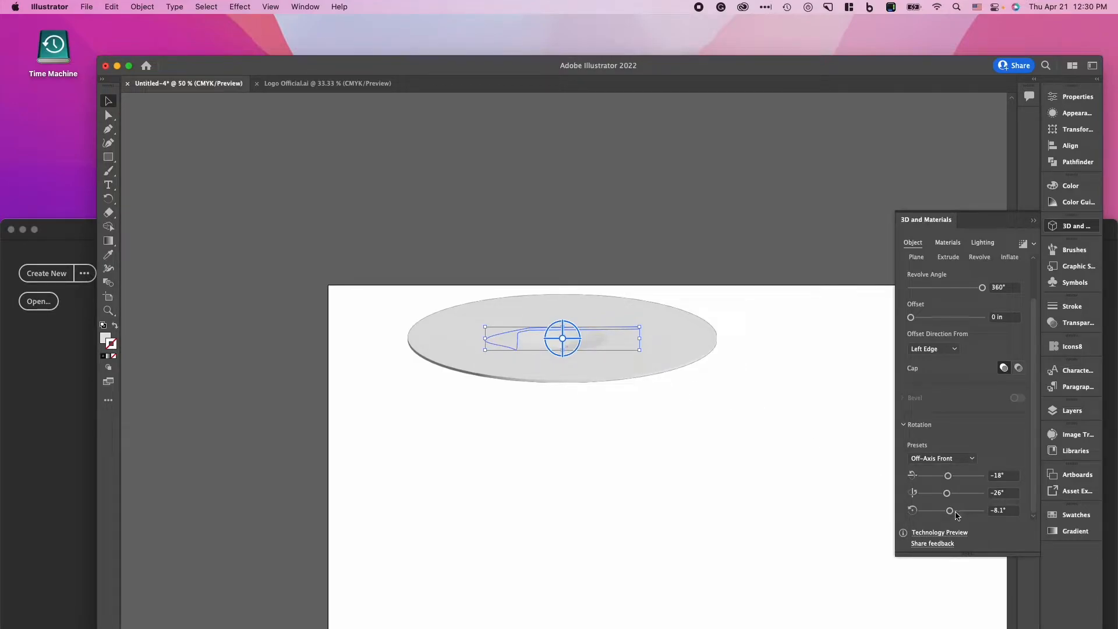
- Tilt the revolved object to -1° around the X axis and set its offset direction from the Right Edge
left_click_drag(949, 479, 953, 480)
left_click(934, 348)
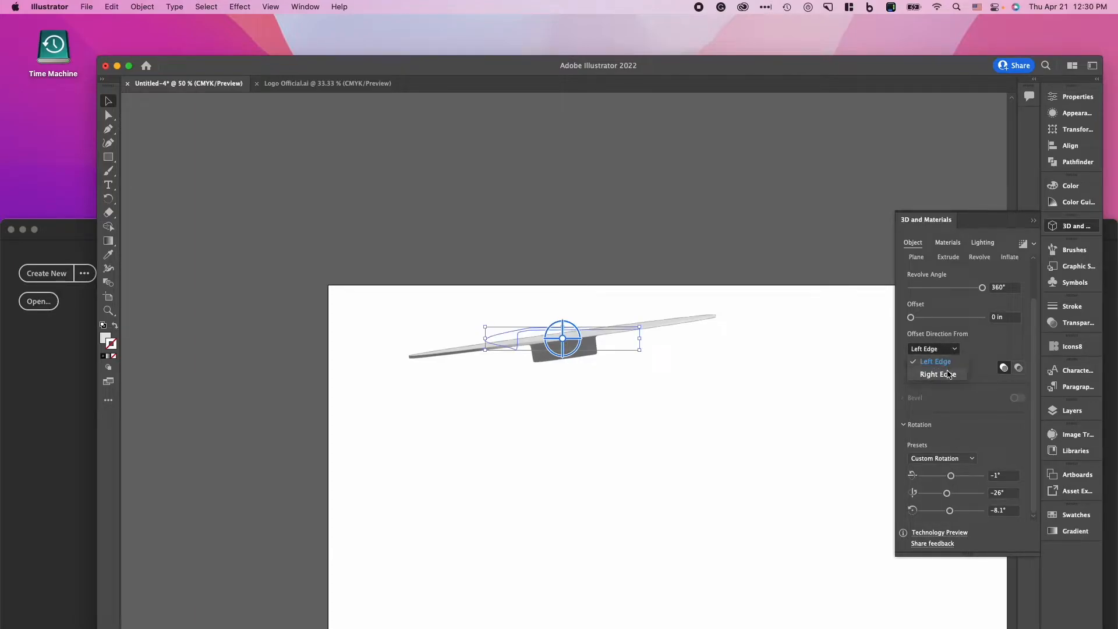
left_click(948, 373)
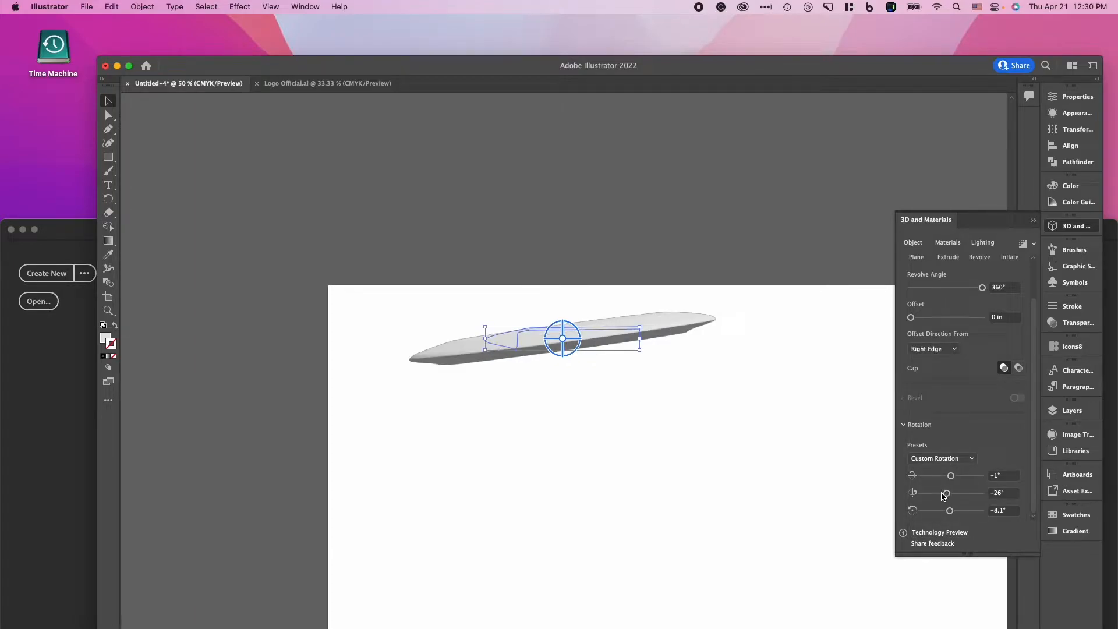
- Rotate the disc to 34° around X and -6° around Z to expose its underside, and apply the Diffuse lighting preset
left_click_drag(951, 514, 958, 475)
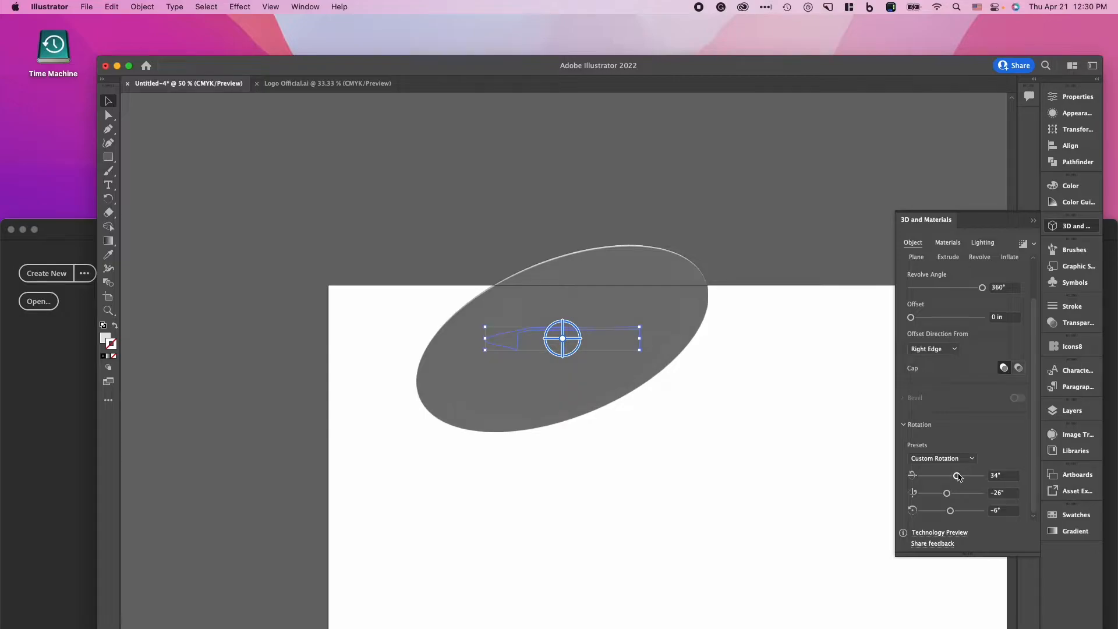
left_click(983, 249)
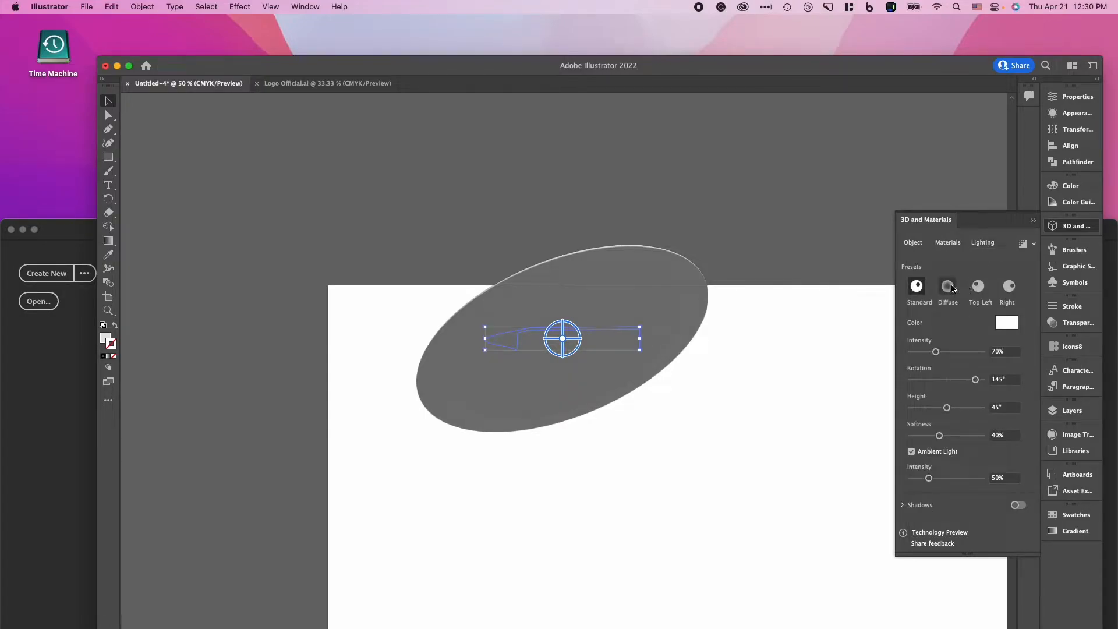
left_click(948, 286)
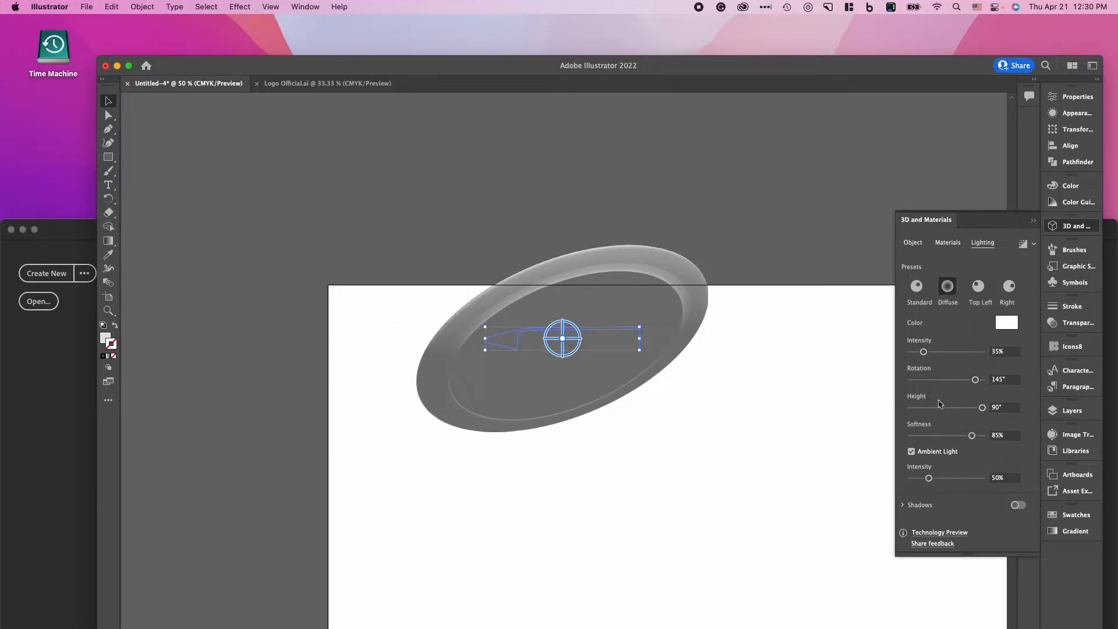
- Tilt the disc back to 2° around X, and apply the Front rotation preset
left_click(912, 244)
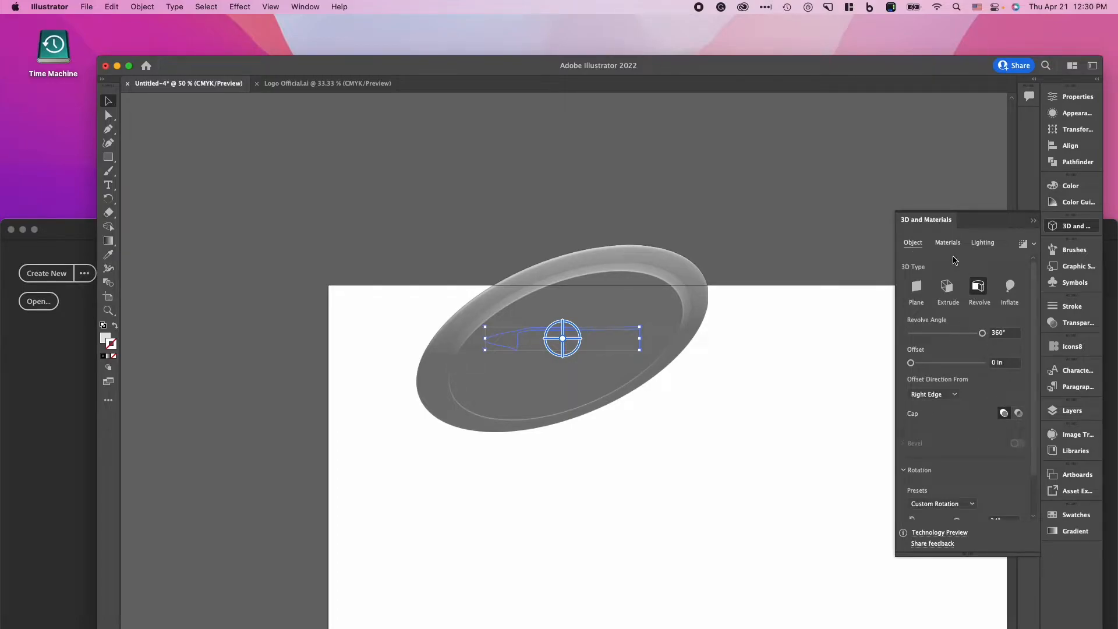
scroll(958, 492, "down", 3)
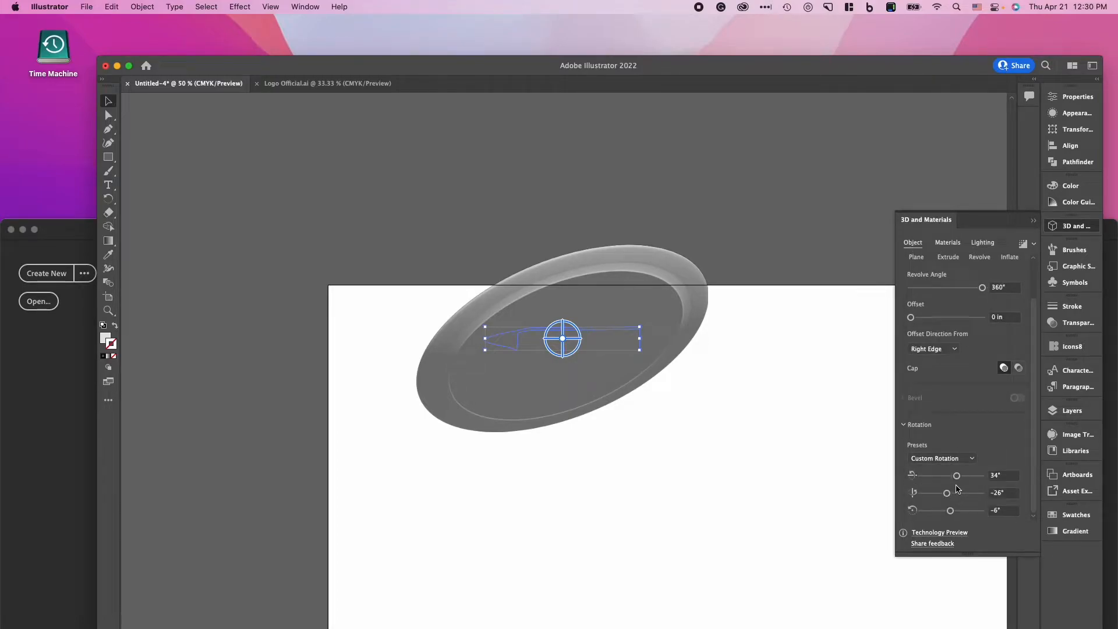
left_click_drag(957, 476, 953, 478)
left_click(942, 458)
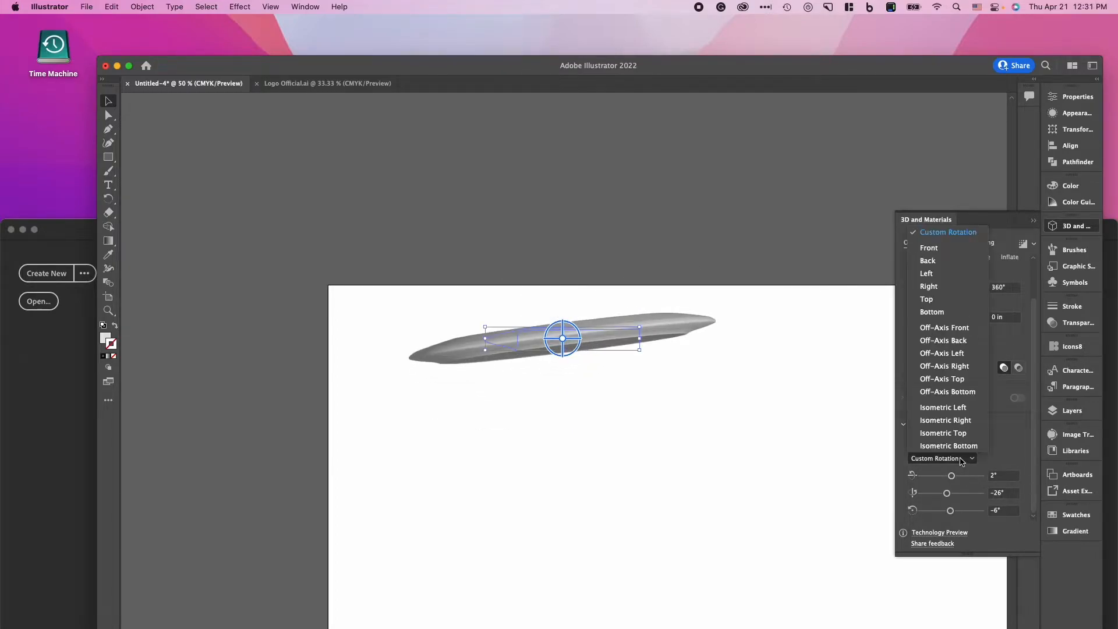
left_click(931, 248)
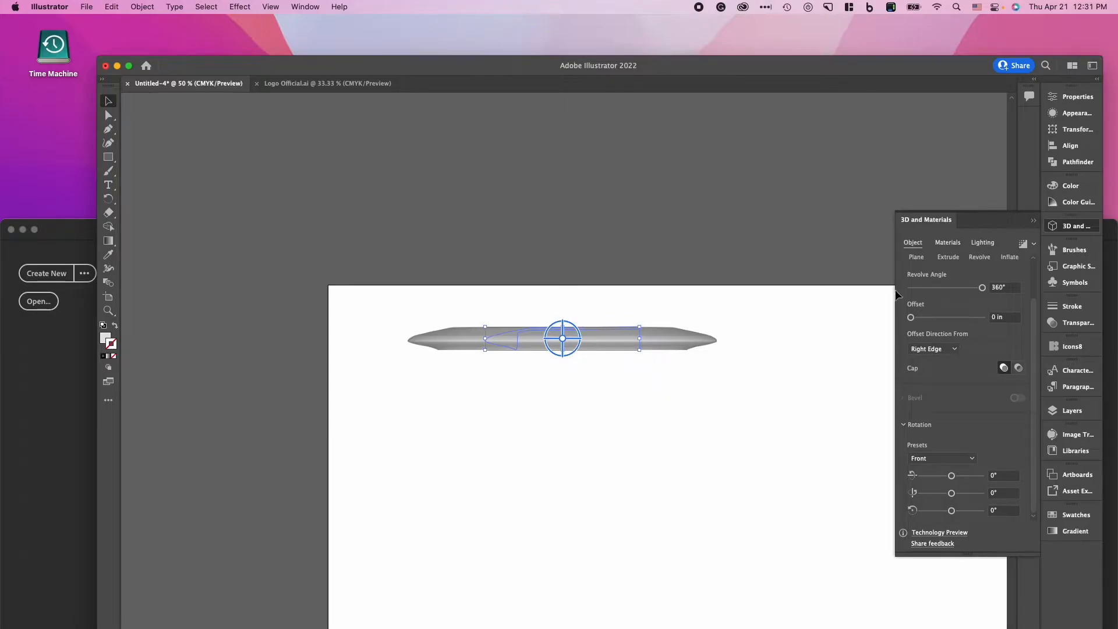
- Add the revolved disc to the assets for export and name the asset Destroyer
left_click(1033, 220)
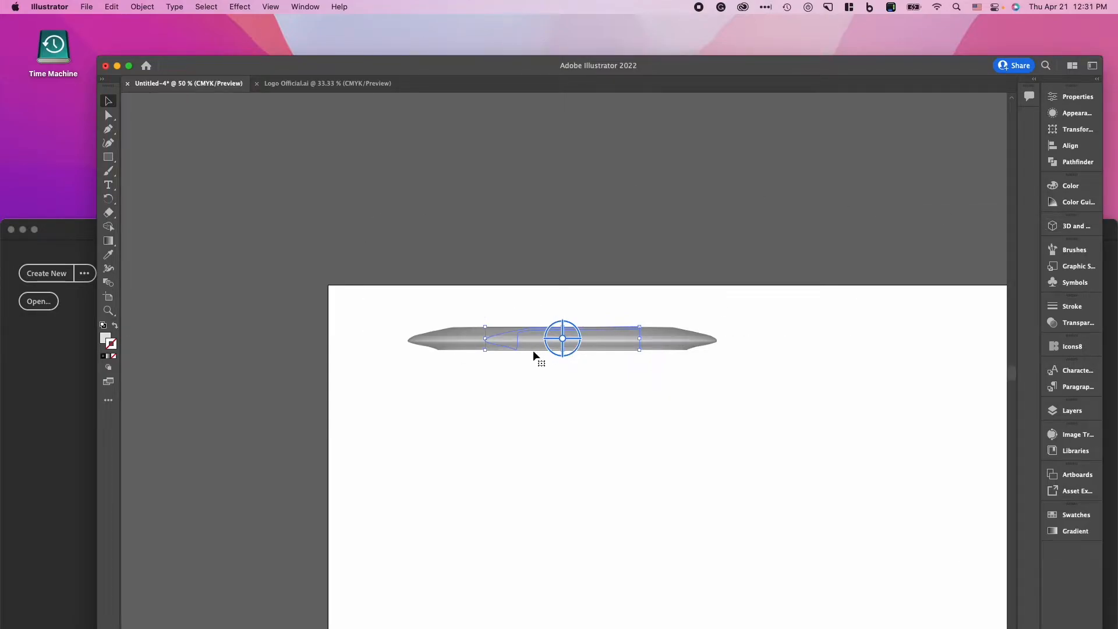
left_click(1077, 491)
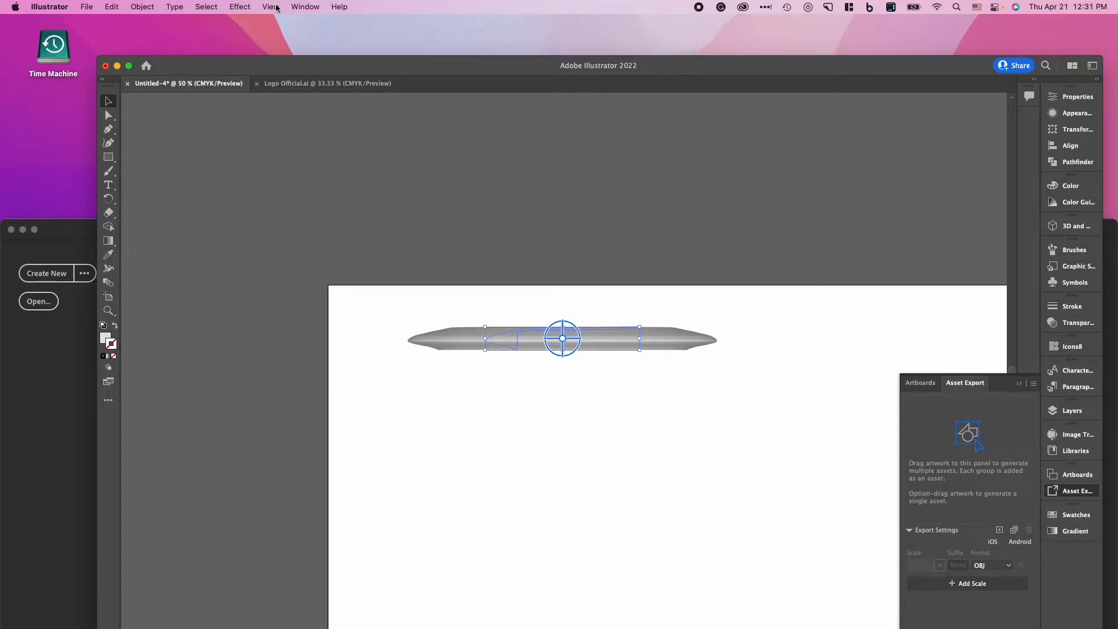
left_click(300, 7)
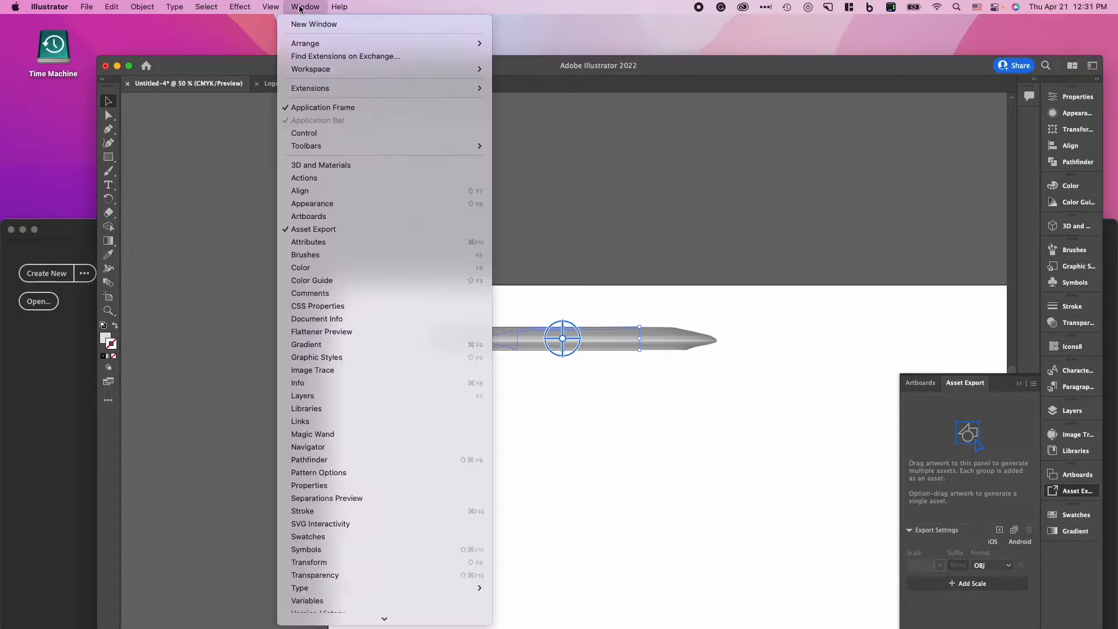
left_click(333, 229)
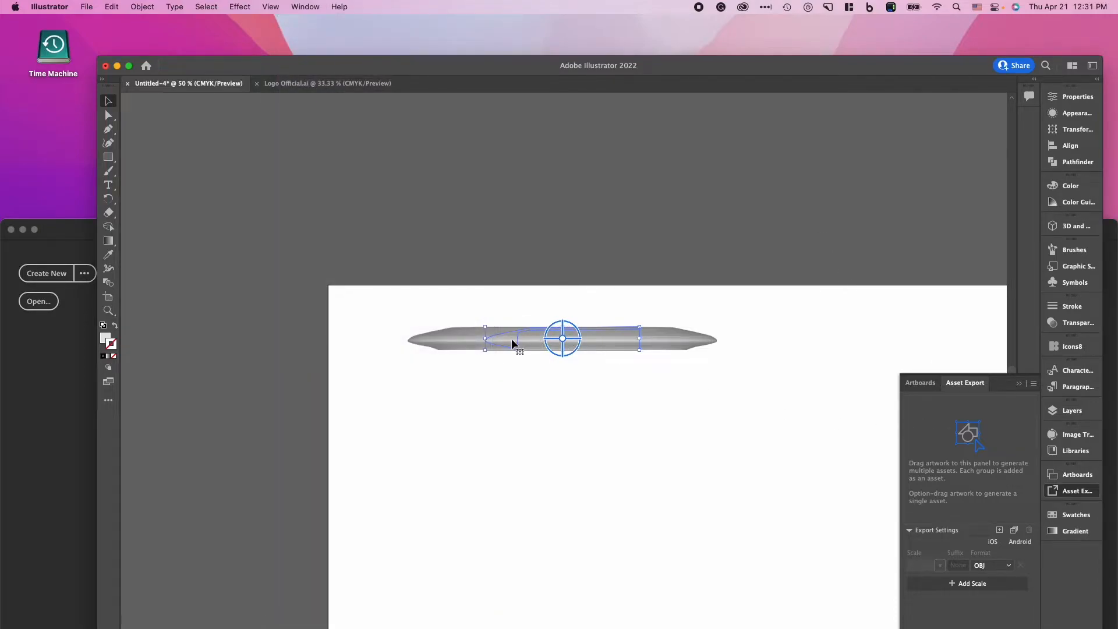
left_click_drag(510, 338, 1003, 469)
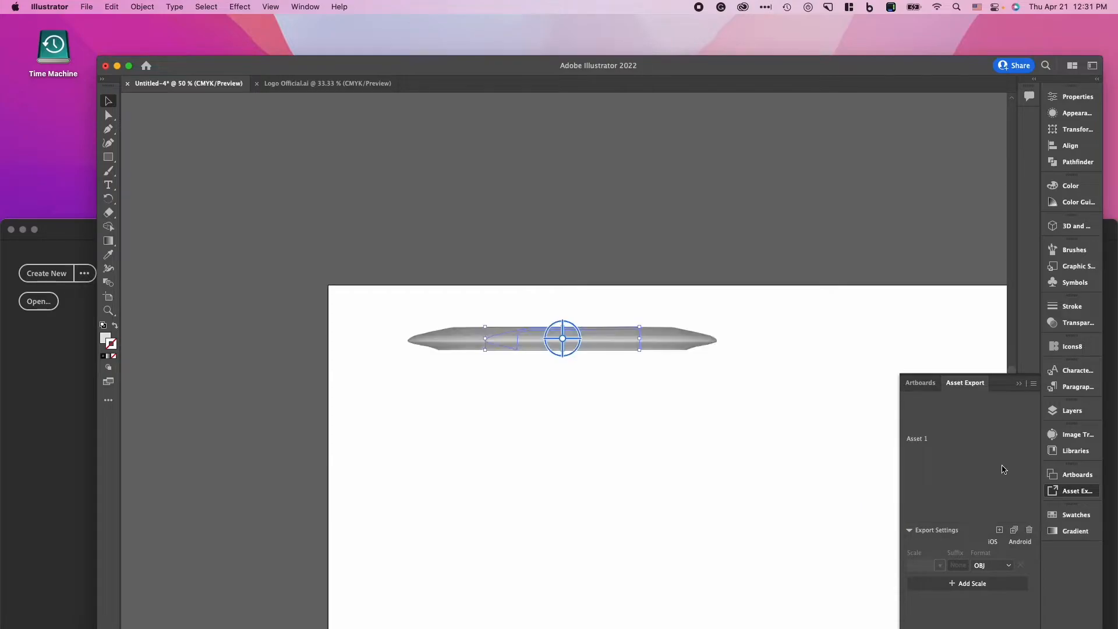
double_click(920, 440)
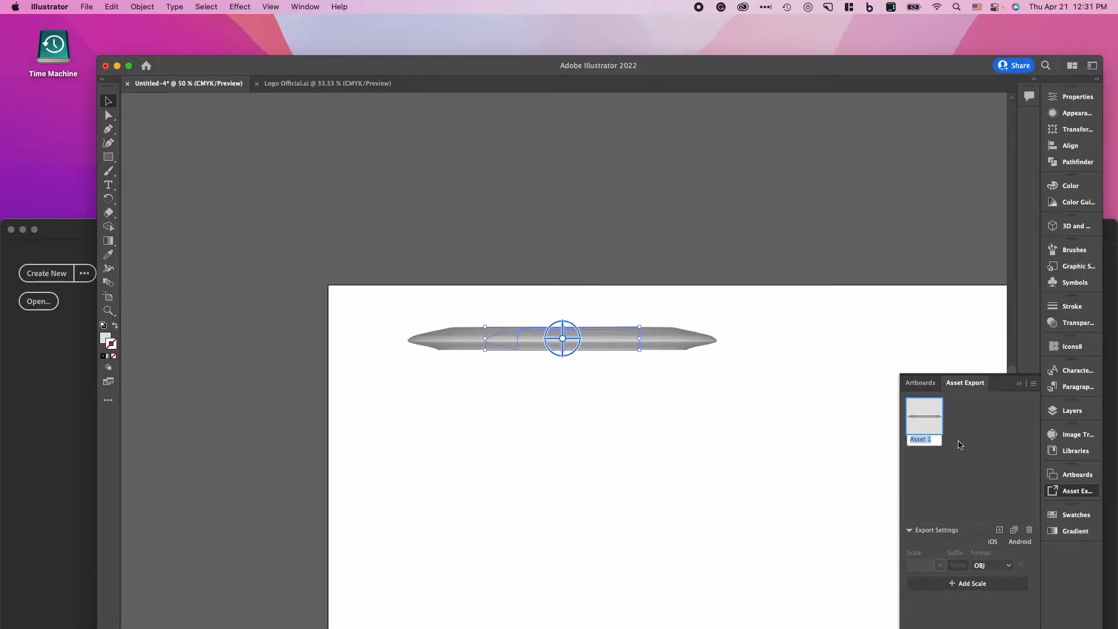
type("Des")
left_click(1020, 473)
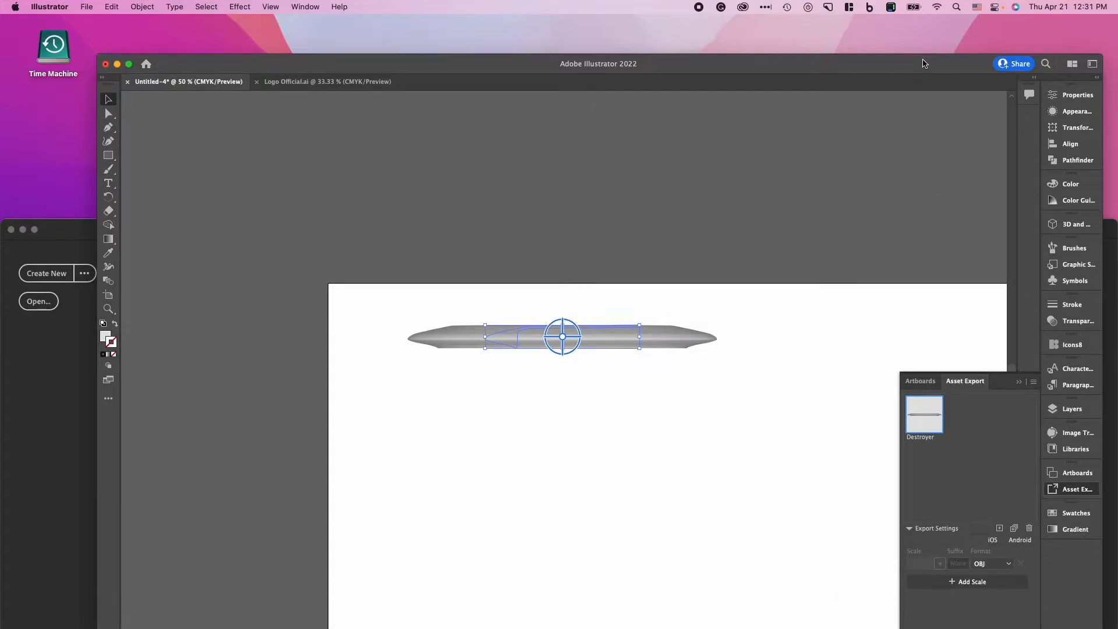
- Export the Destroyer asset as OBJ into a new Destroyer folder inside Disc Models
left_click_drag(924, 65, 925, 25)
left_click(1020, 615)
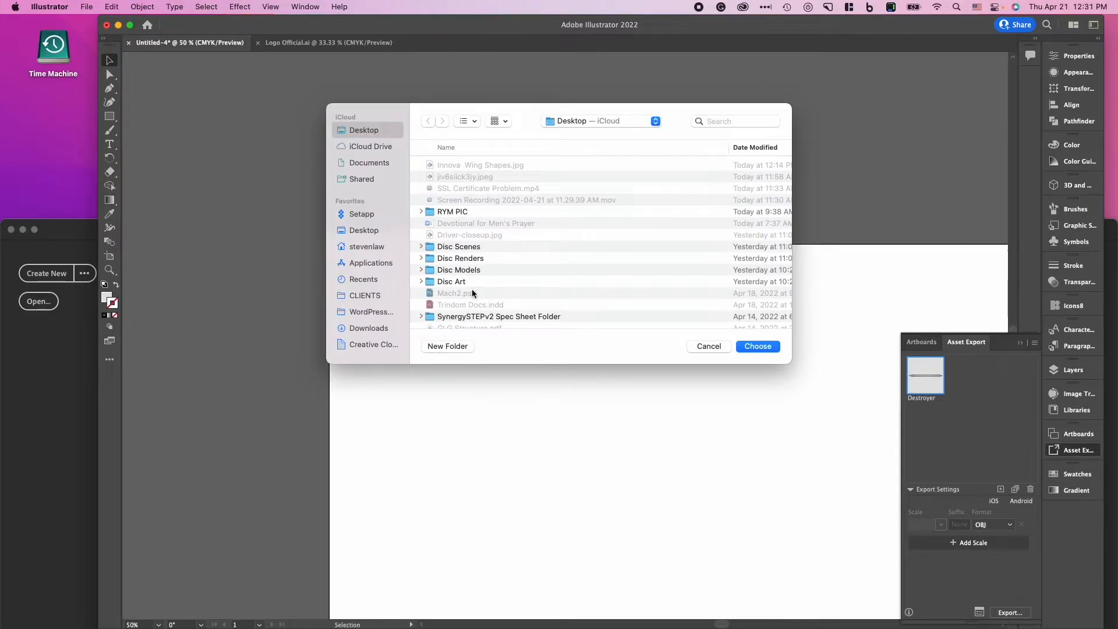
double_click(475, 271)
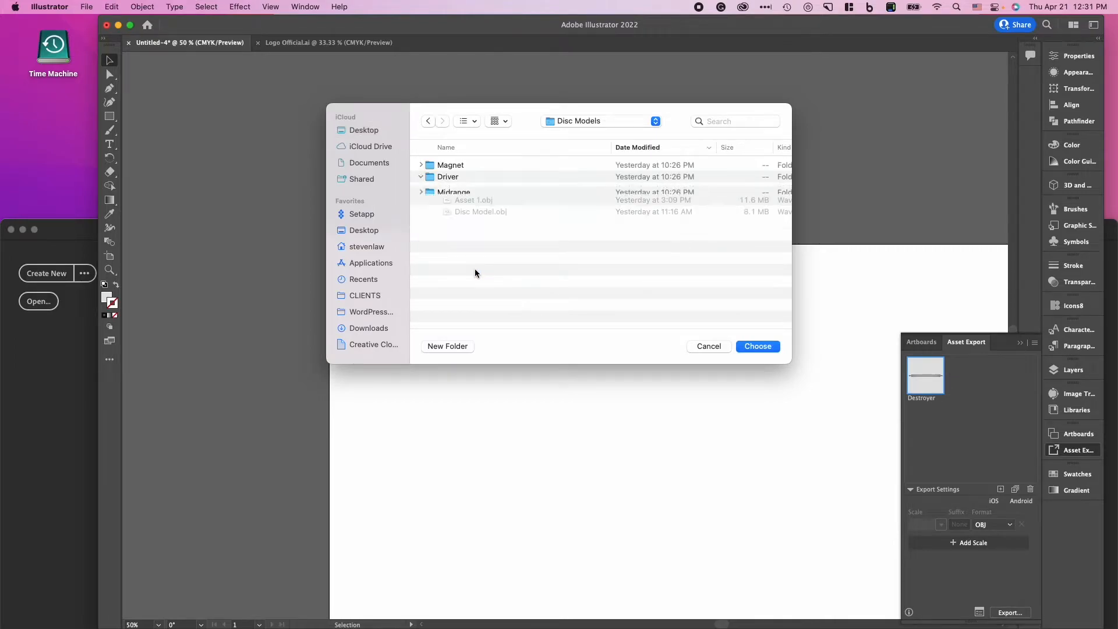
left_click(446, 346)
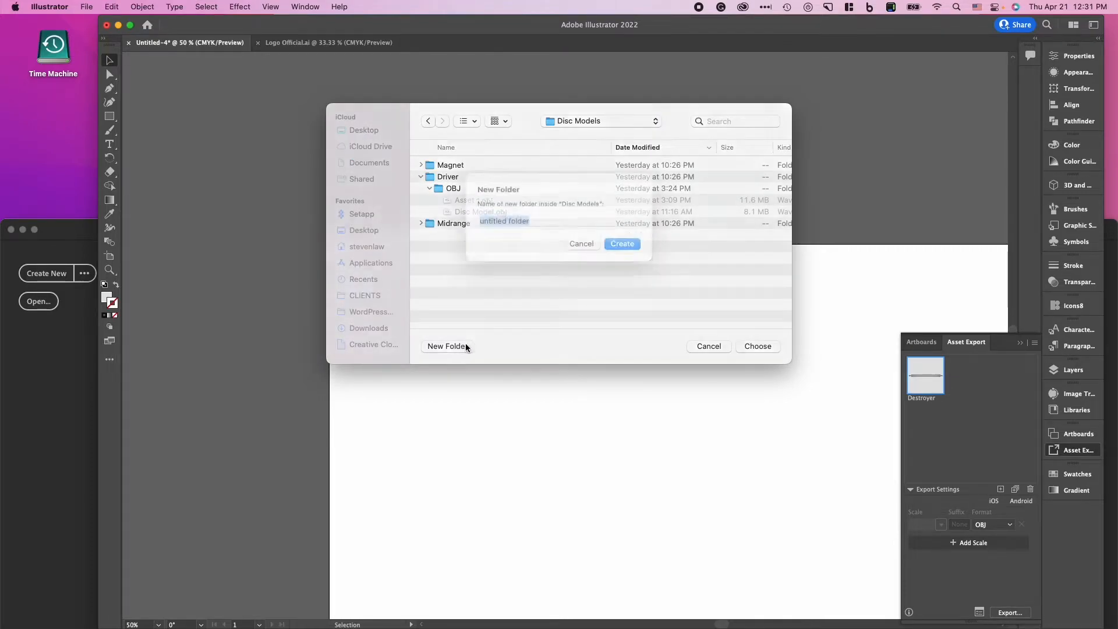
type("Dest")
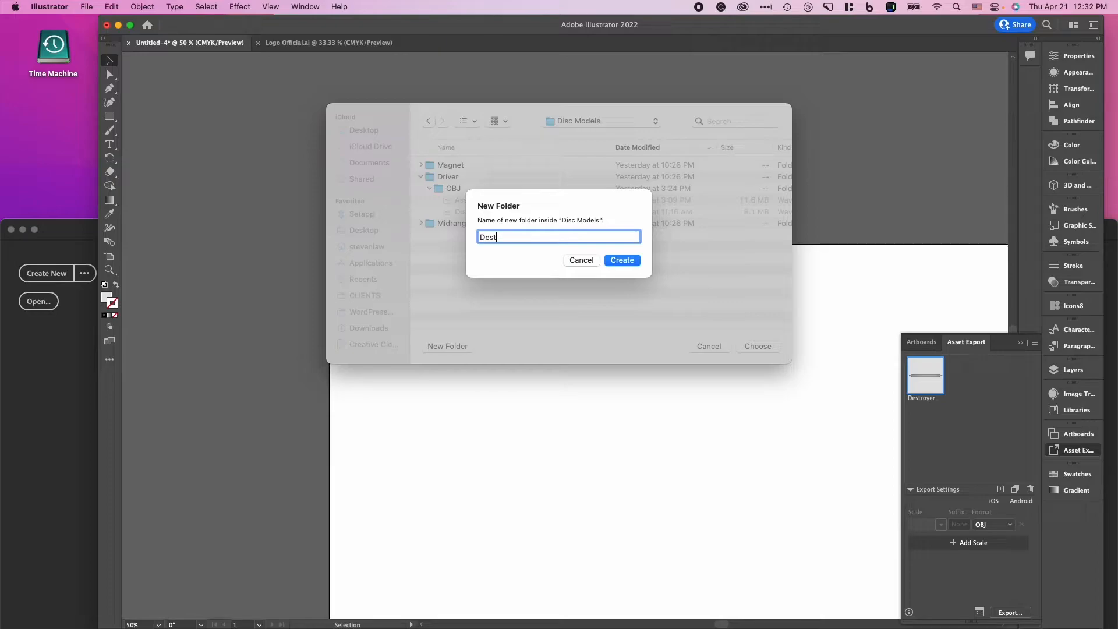
left_click(622, 260)
left_click(769, 346)
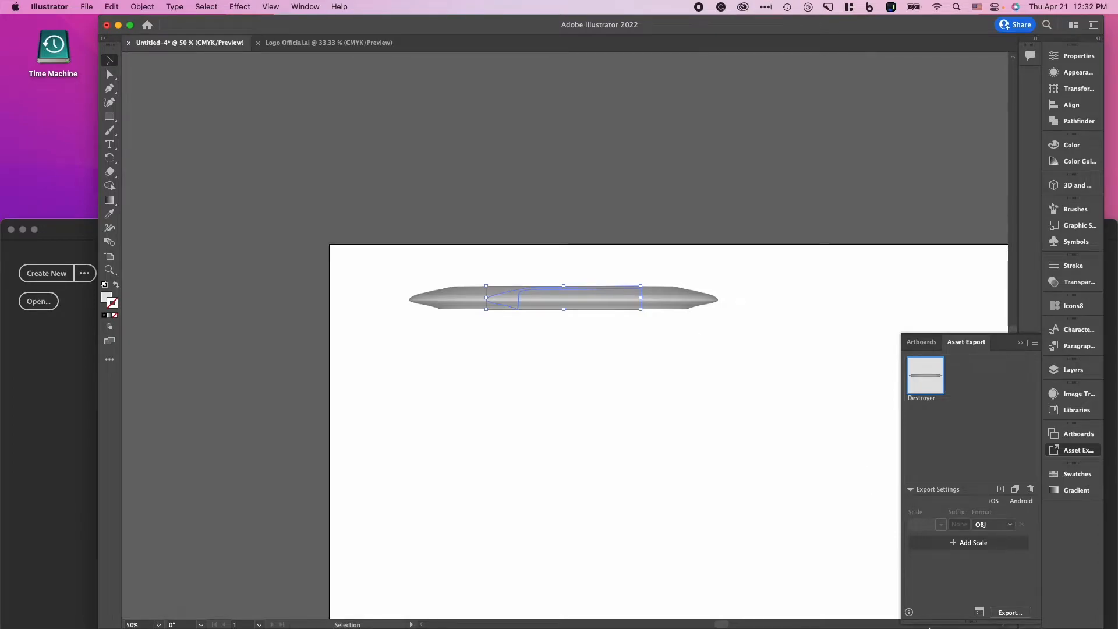
- Switch to Adobe Dimension, enlarge its window and create a new scene
mouse_move(930, 626)
left_click(801, 606)
left_click_drag(669, 229, 663, 12)
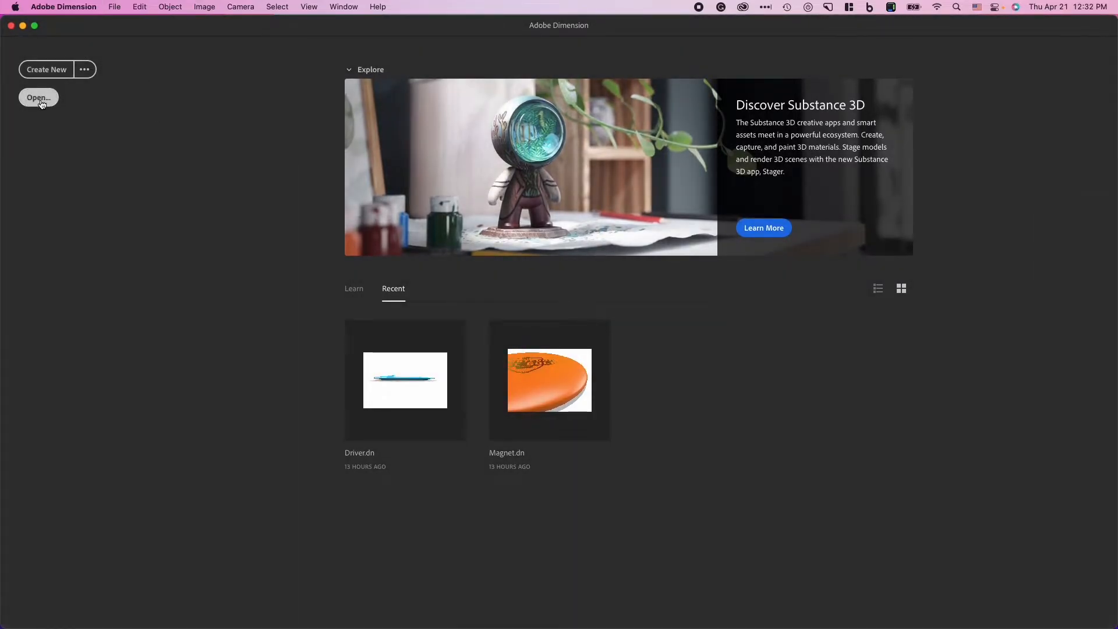
left_click(49, 68)
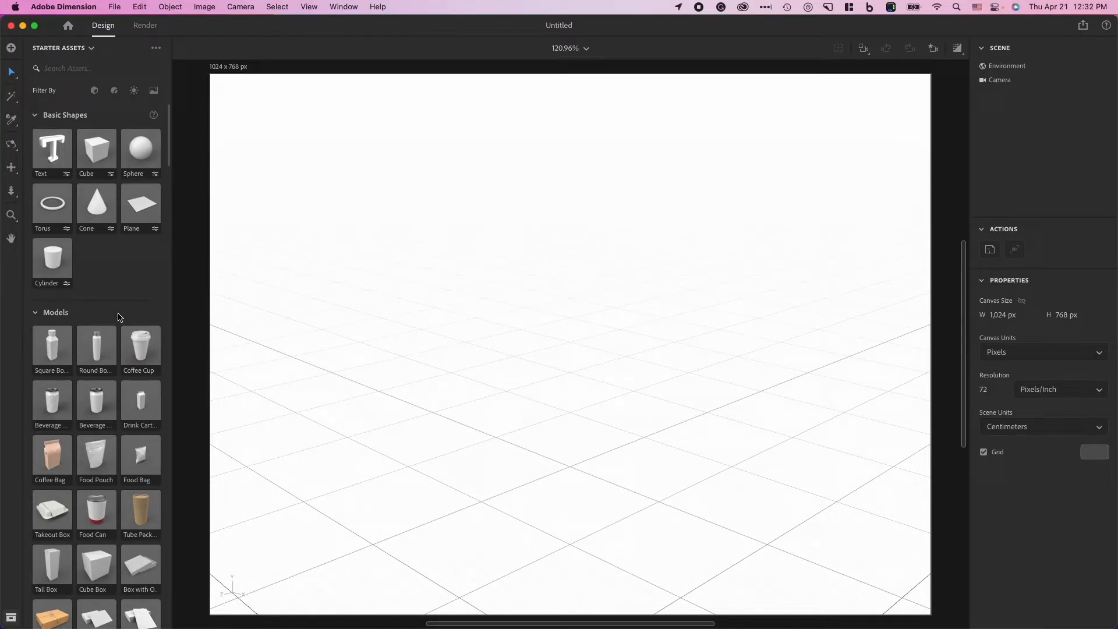
scroll(118, 317, "down", 5)
scroll(119, 317, "down", 20)
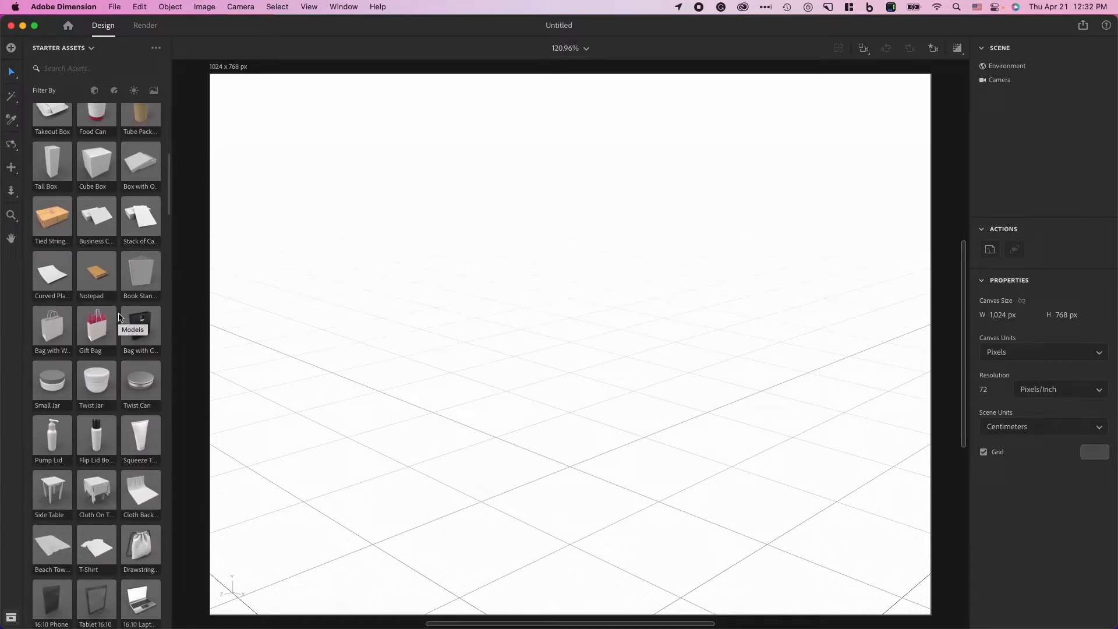
scroll(120, 313, "down", 10)
scroll(120, 313, "up", 10)
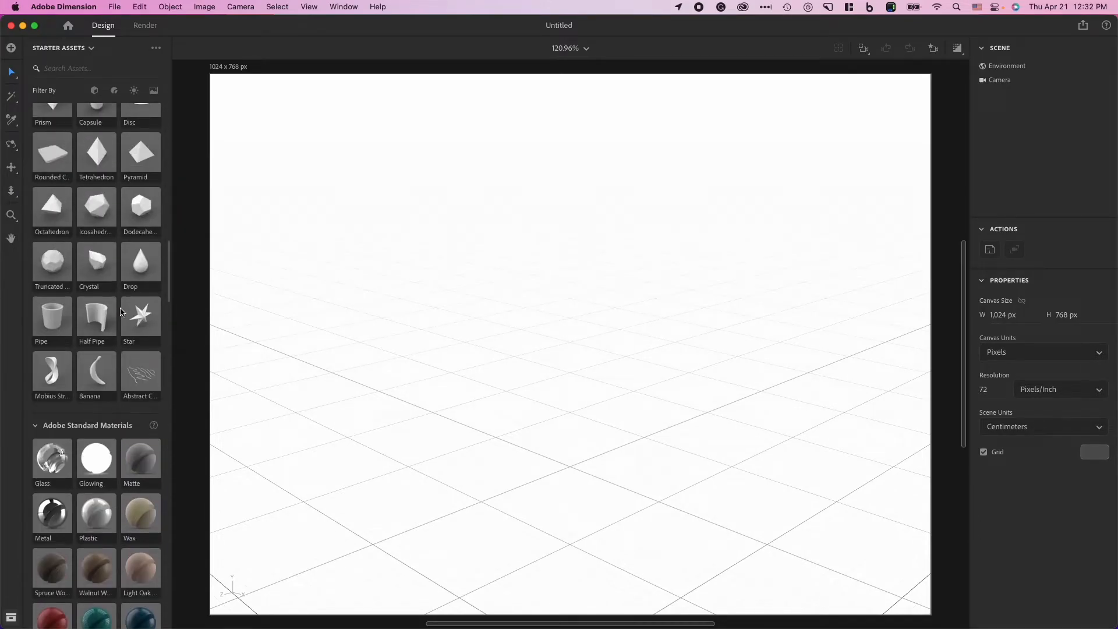
scroll(120, 313, "up", 20)
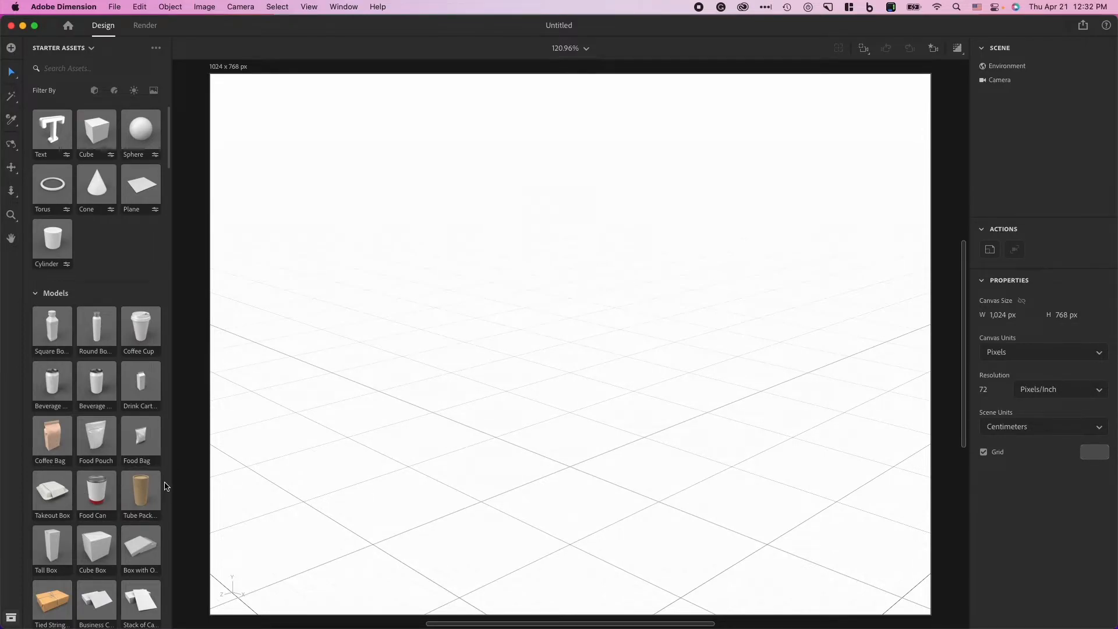
- Import Destroyer.obj from the OBJ folder in Disc Models > Destroyer on the Desktop into the scene
left_click(114, 8)
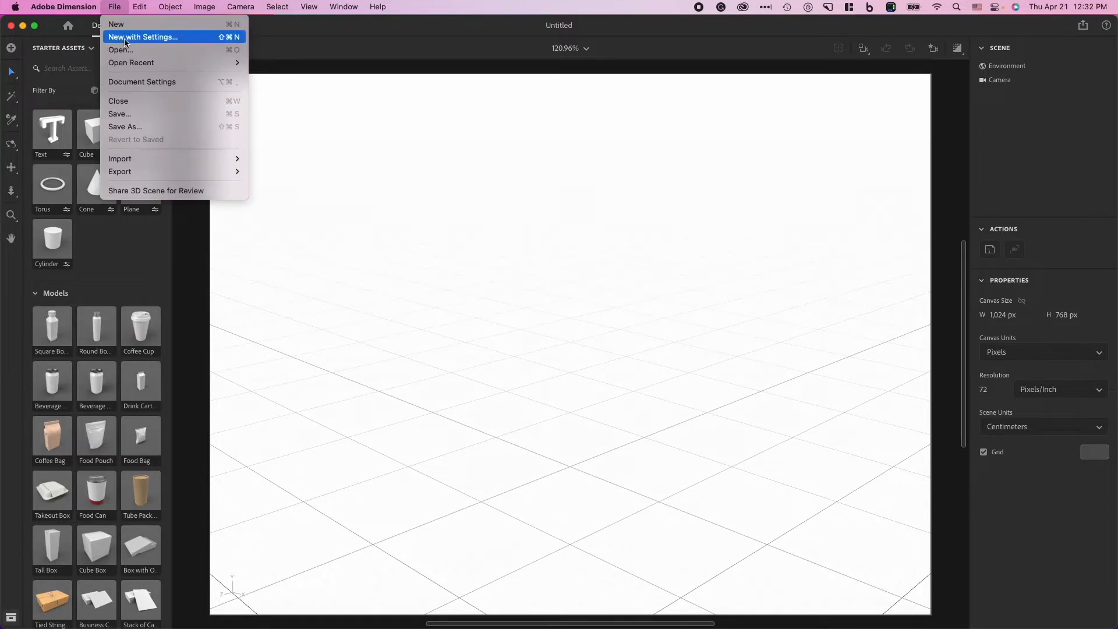
mouse_move(144, 159)
left_click(274, 160)
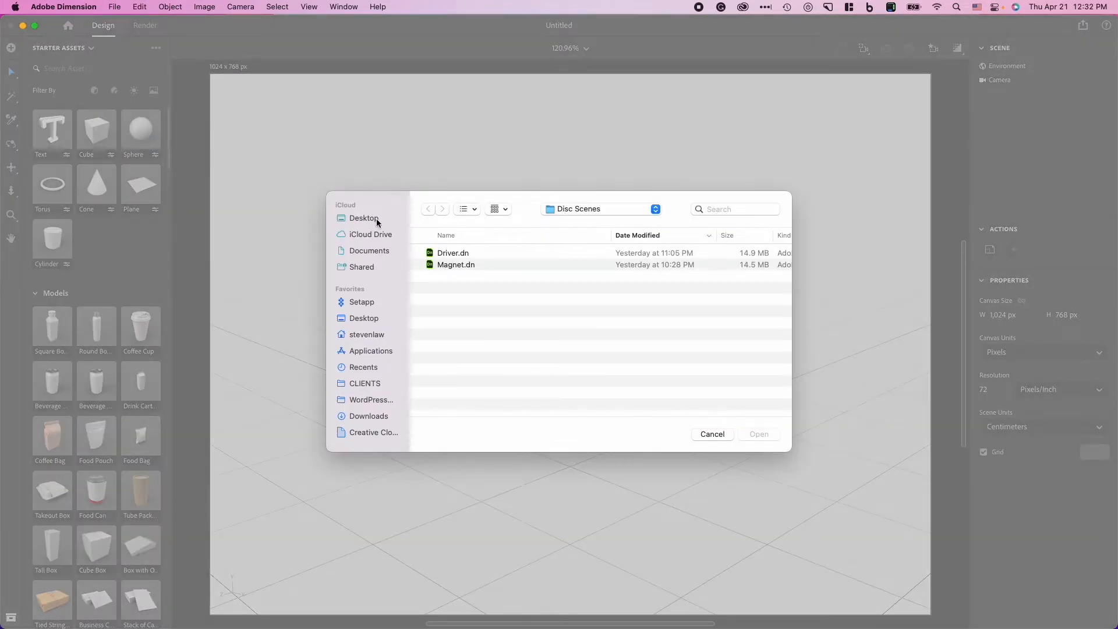
left_click(376, 219)
double_click(458, 253)
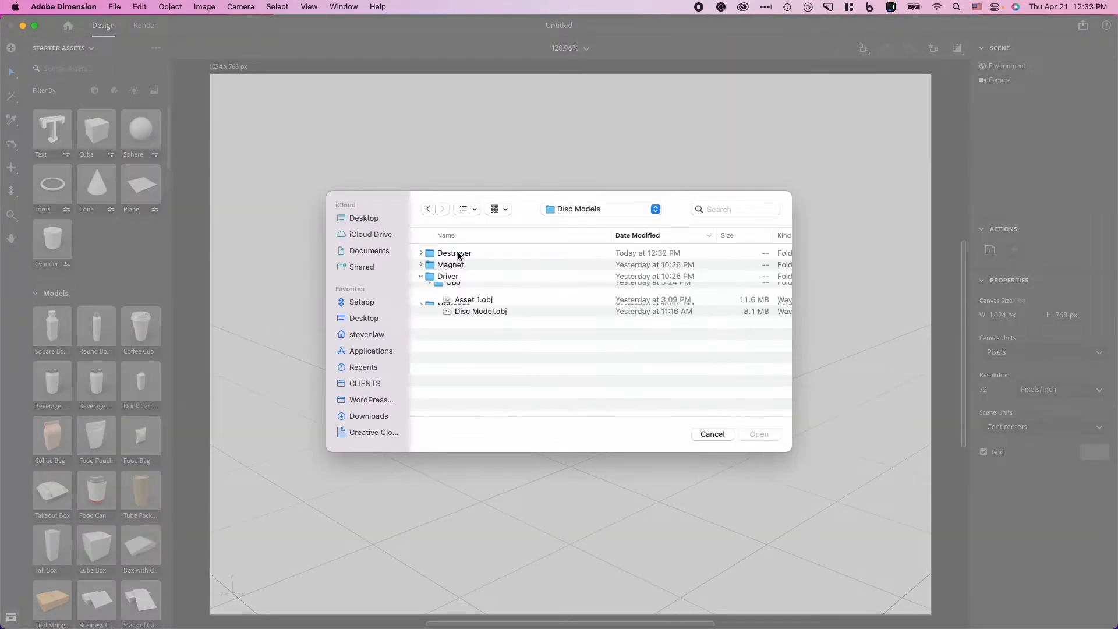
double_click(464, 252)
double_click(444, 253)
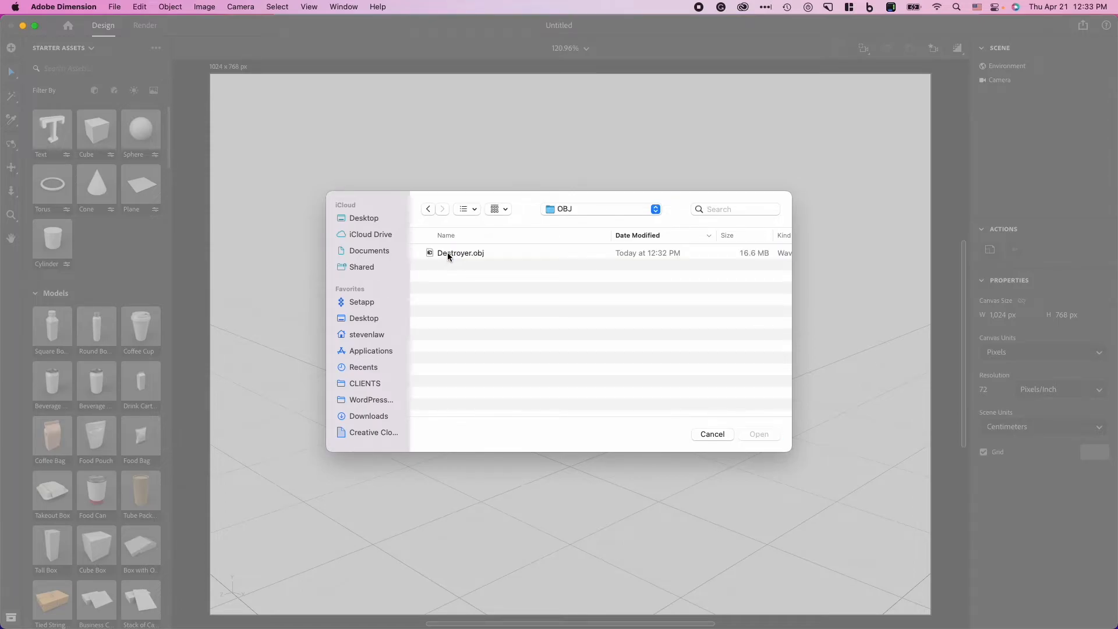
left_click(484, 251)
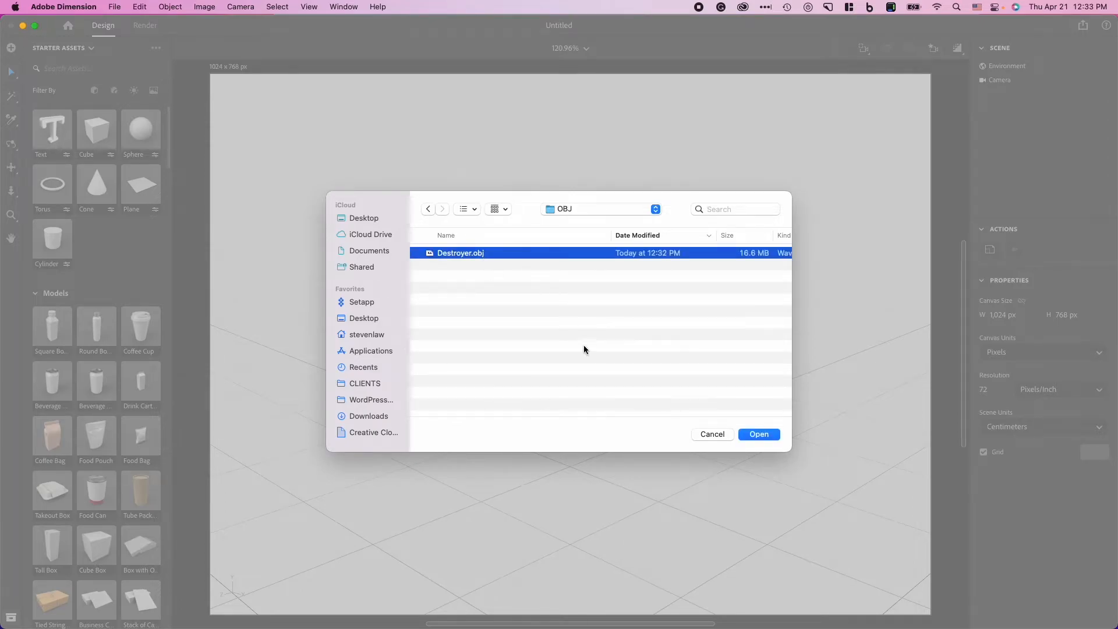
left_click(759, 434)
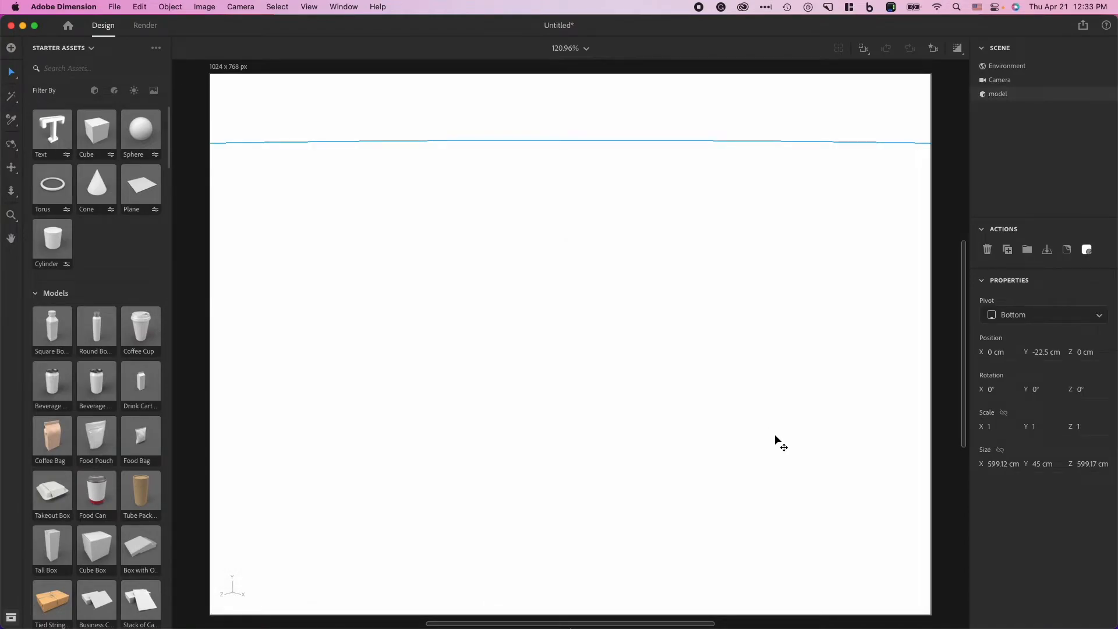
- Scale the imported disc model proportionally to 30 cm in X and move it onto the ground plane
left_click(1001, 452)
left_click(998, 466)
type("30")
key("Return")
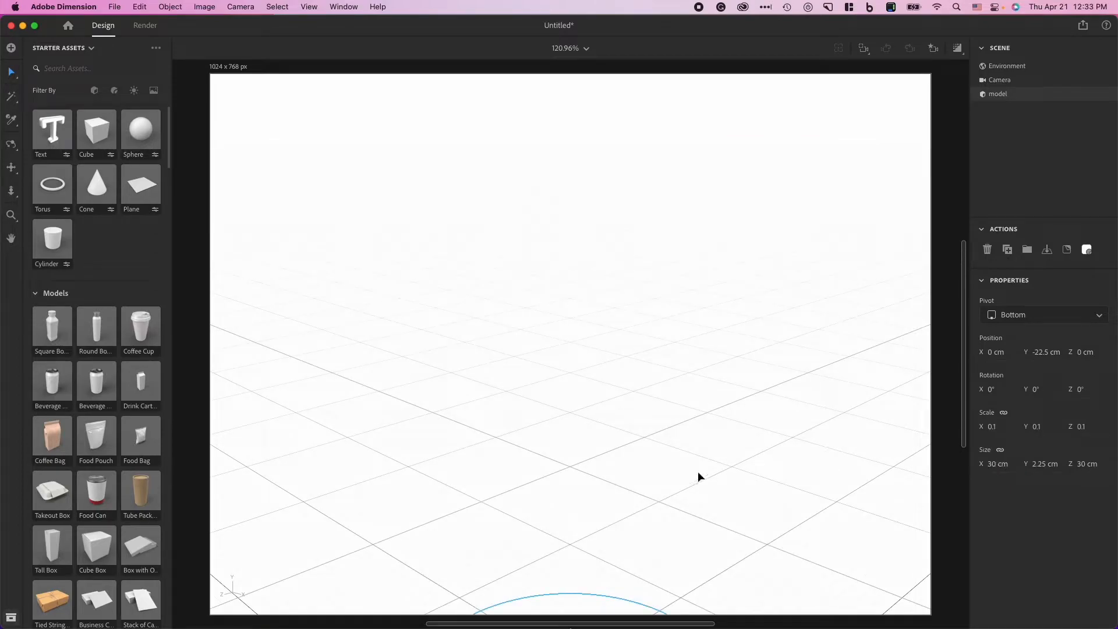
key("f")
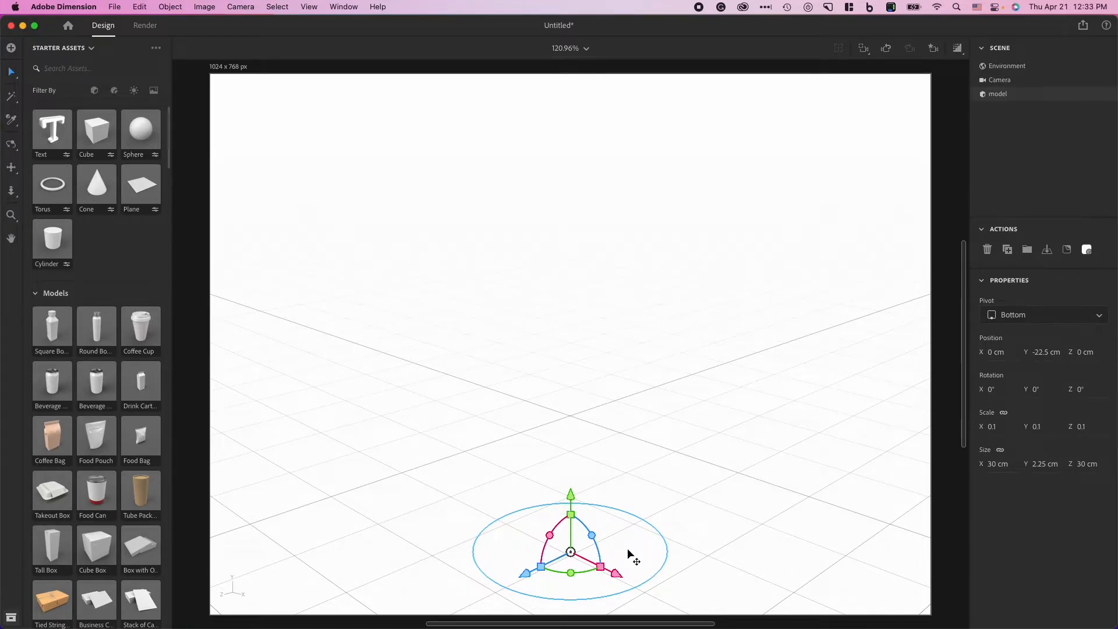
left_click(1047, 249)
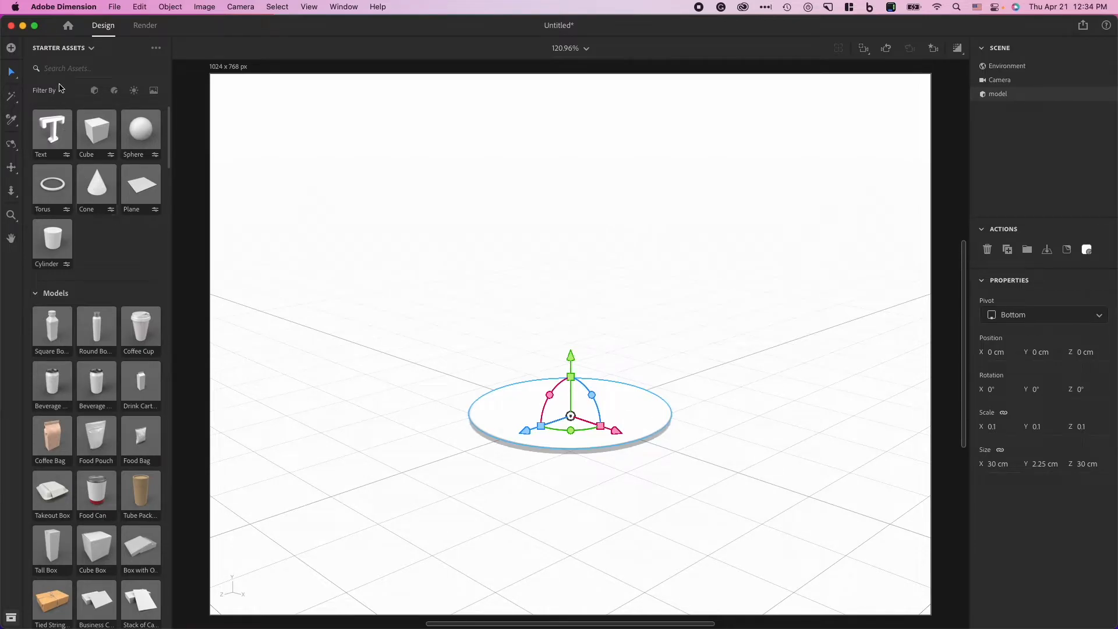
- Apply the Plastic standard material to the disc and set its base color to bright green, RGB 24, 245, 24
left_click(114, 92)
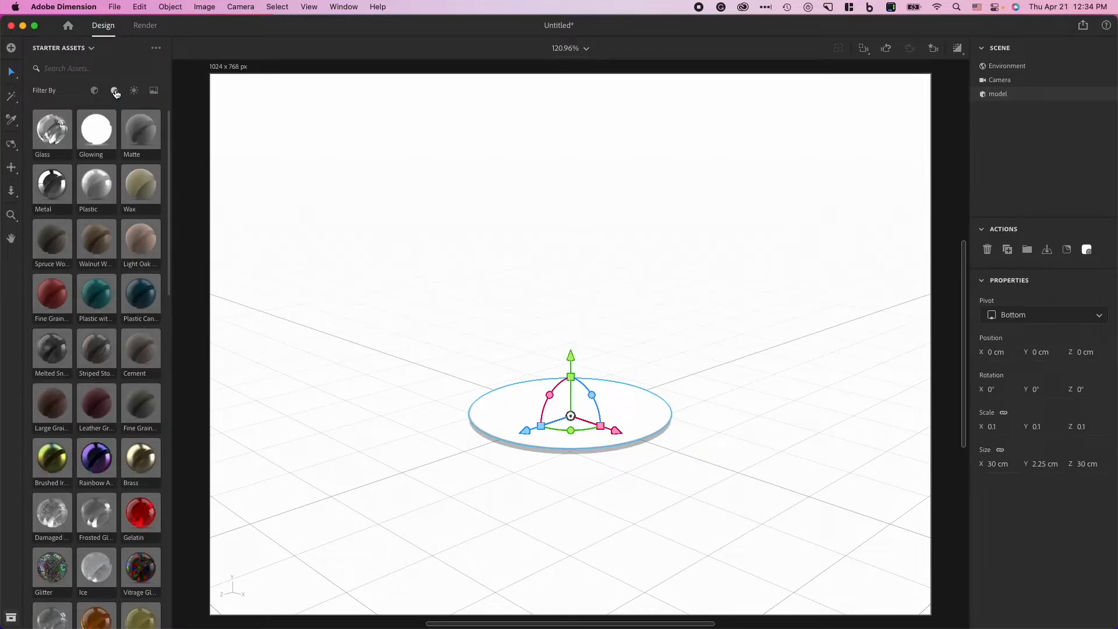
left_click(101, 208)
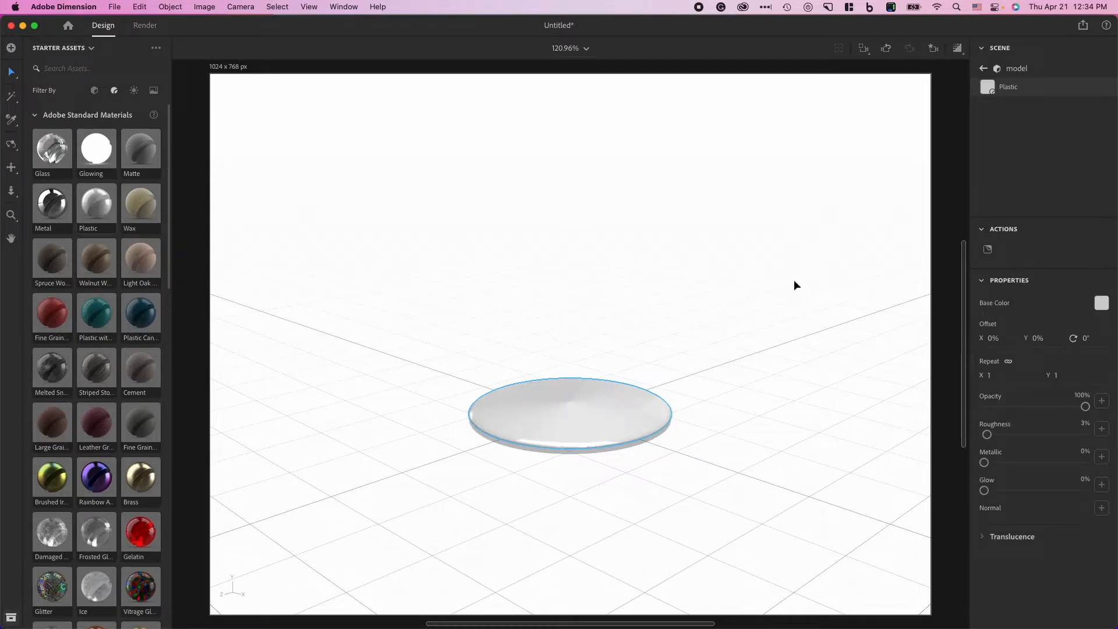
left_click(1102, 304)
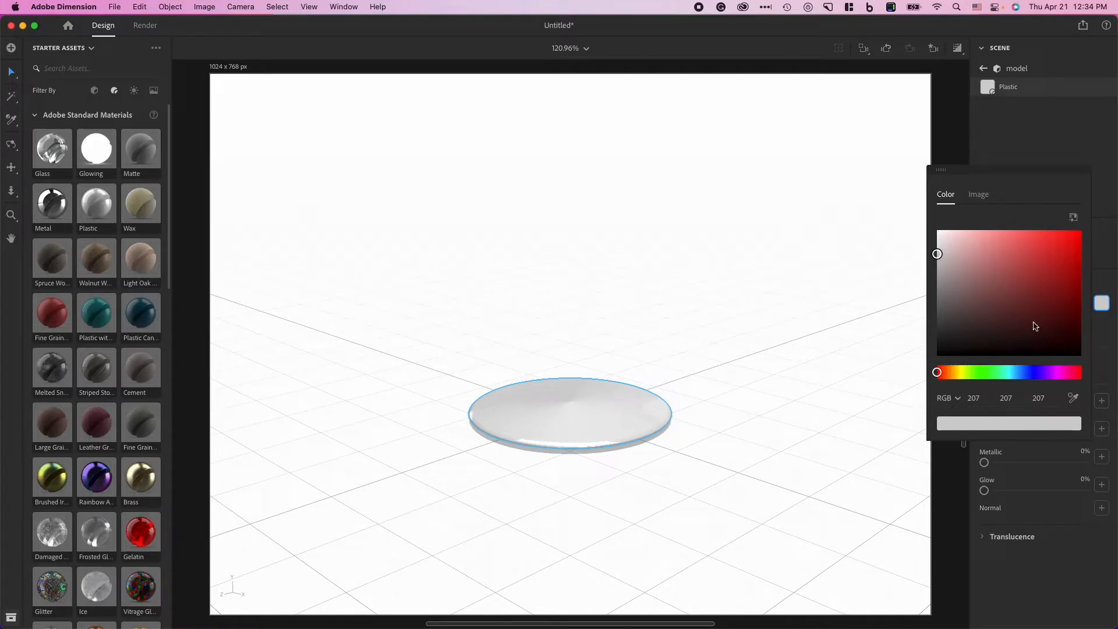
left_click_drag(994, 373, 988, 373)
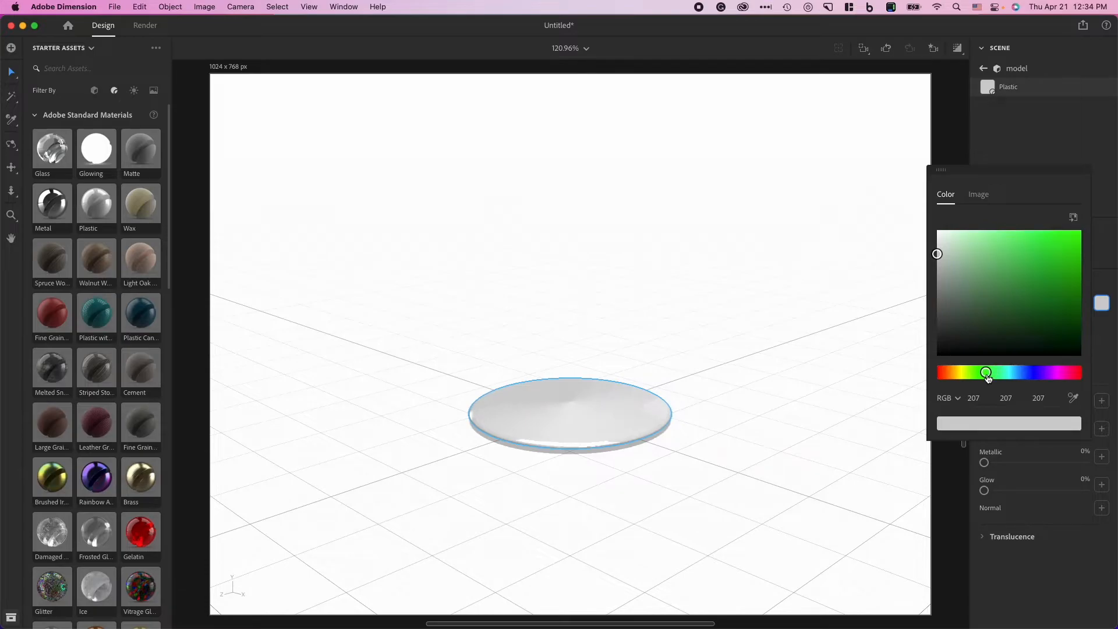
left_click_drag(937, 254, 1067, 234)
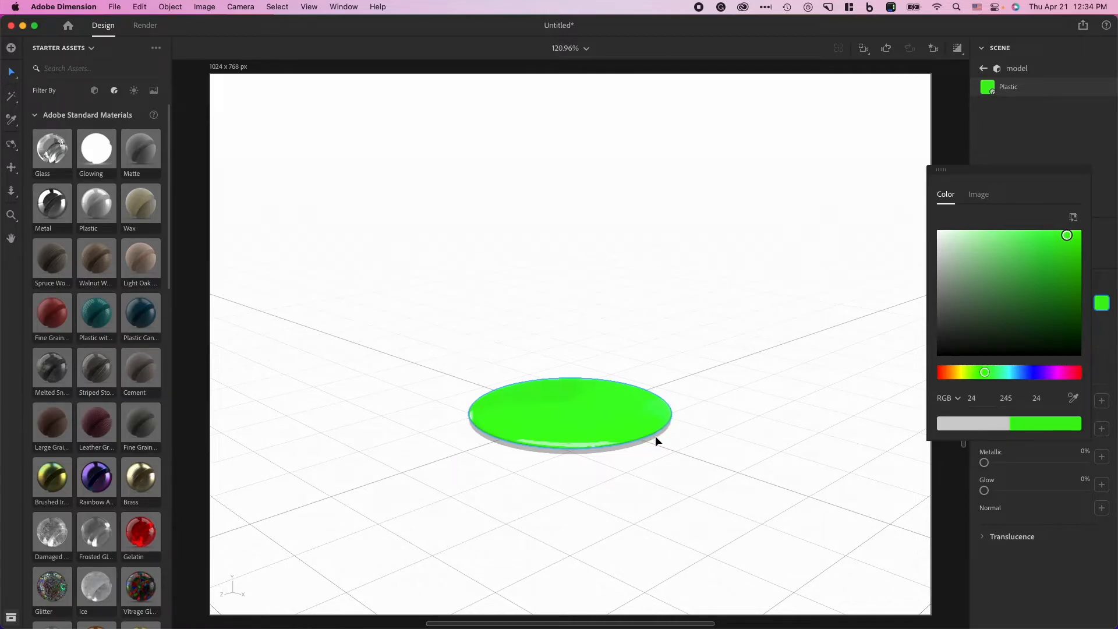
left_click(1100, 259)
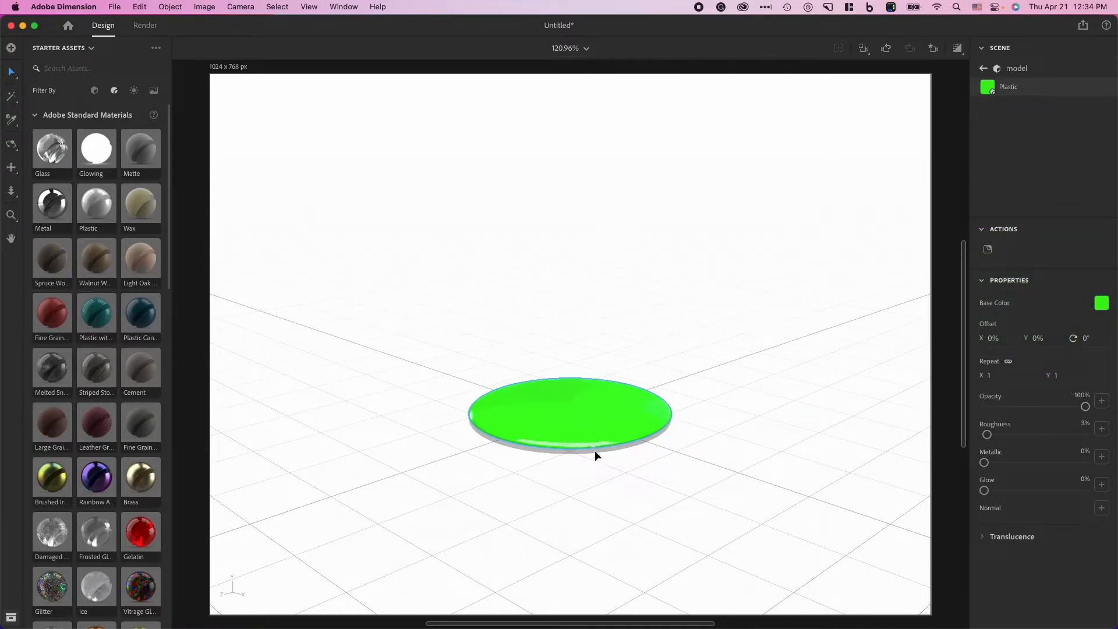
- Try the disc's plastic material at 66% opacity and restore it to 100%
scroll(595, 450, "up", 5)
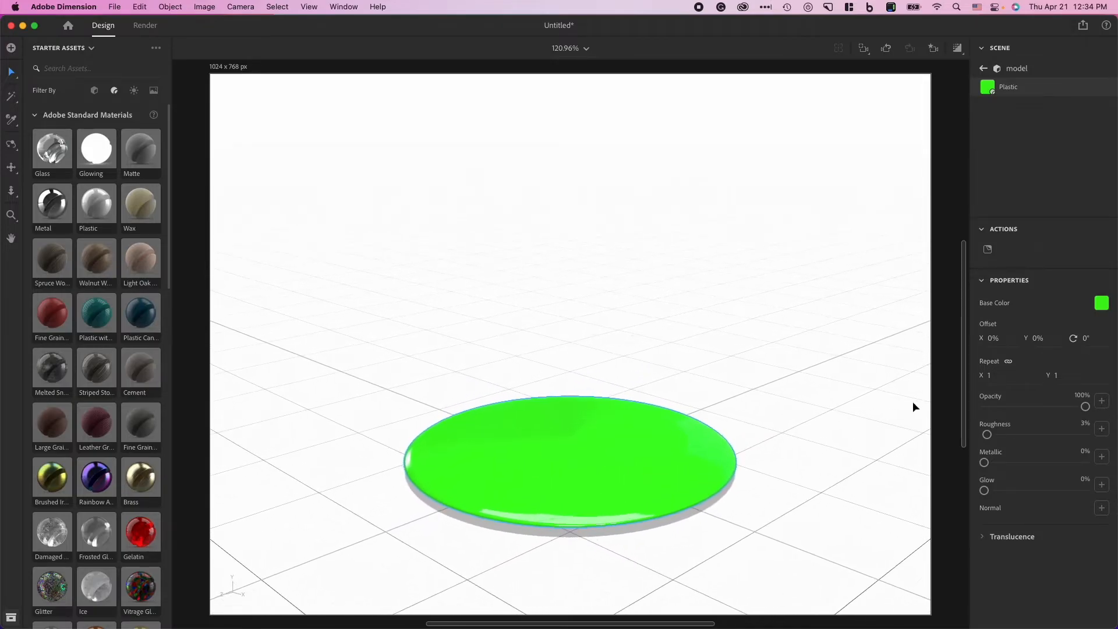
left_click_drag(1085, 406, 1052, 412)
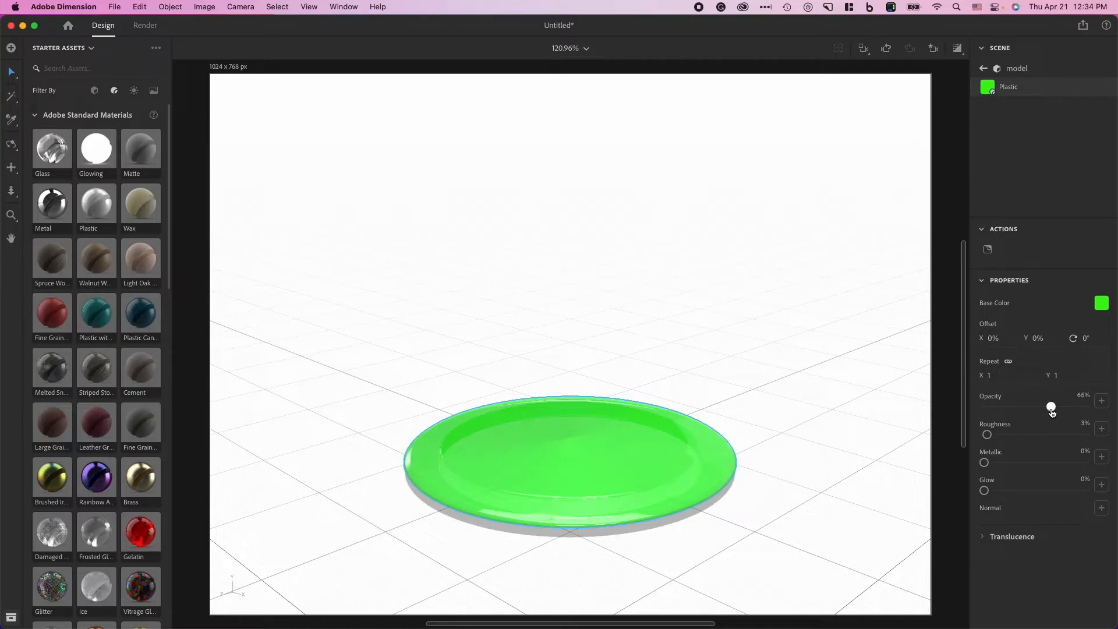
left_click_drag(1052, 412, 1092, 412)
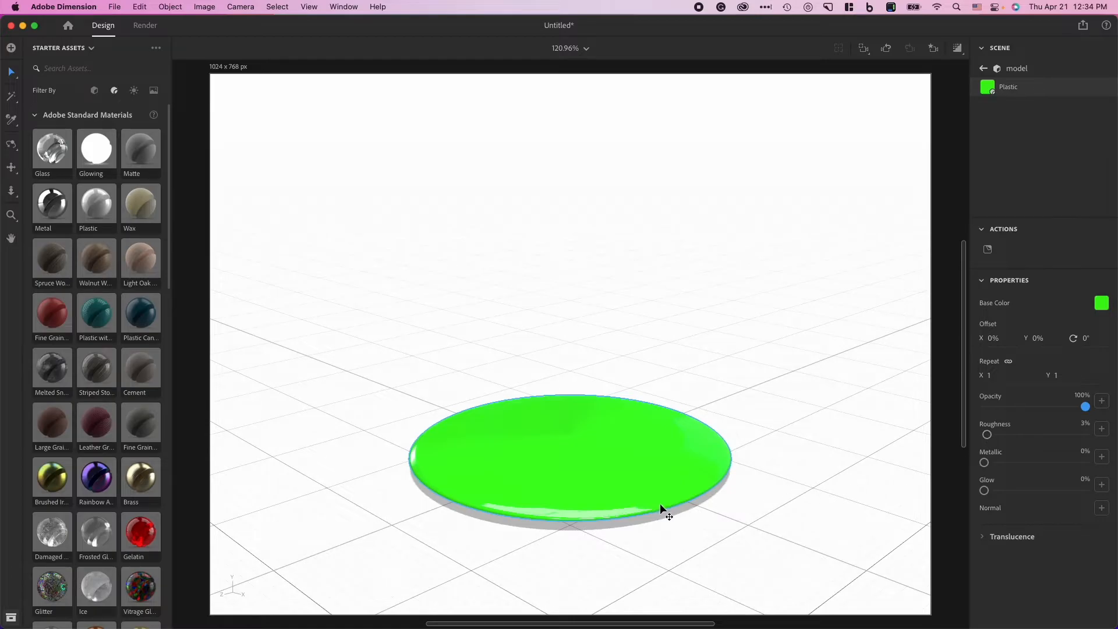
- Try the disc's plastic material at 0% roughness and restore it to 3%, keeping metallic at 0%
left_click_drag(989, 437, 967, 438)
scroll(585, 544, "down", 2)
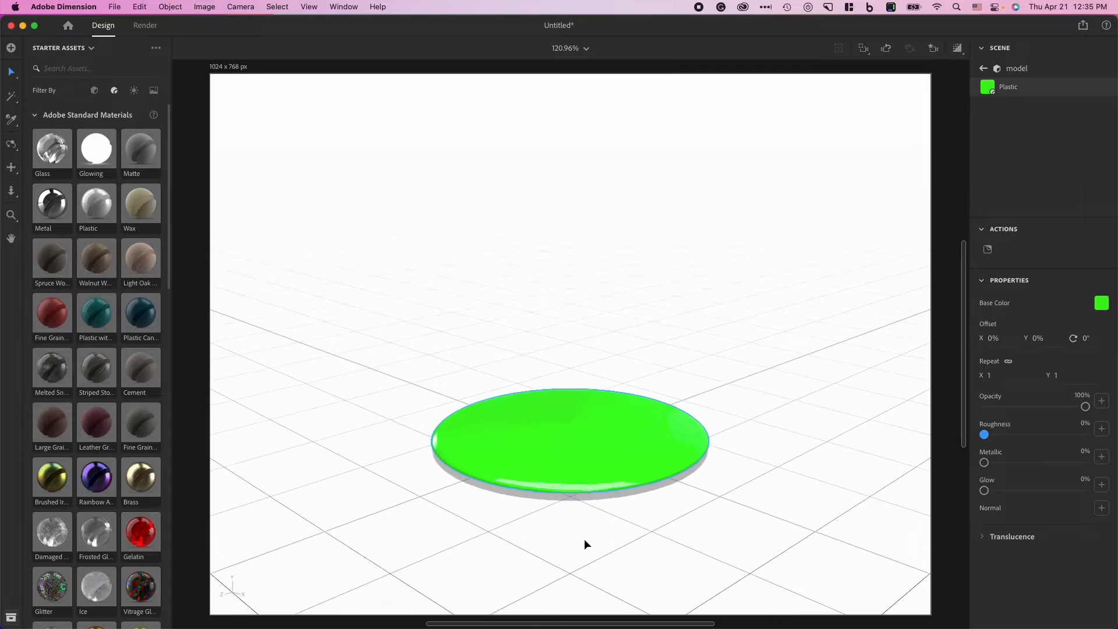
scroll(585, 544, "up", 3)
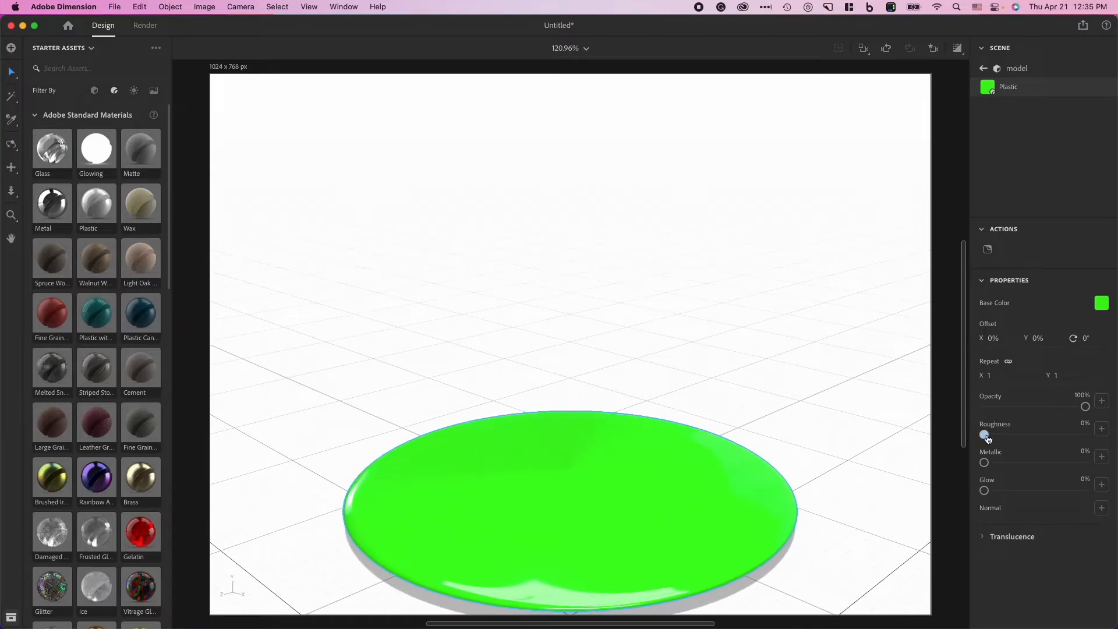
left_click_drag(987, 438, 989, 440)
mouse_move(984, 465)
left_mouse_down()
mouse_move(1096, 466)
mouse_move(980, 469)
left_mouse_up()
scroll(733, 420, "down", 2)
scroll(734, 421, "down", 2)
scroll(734, 421, "up", 2)
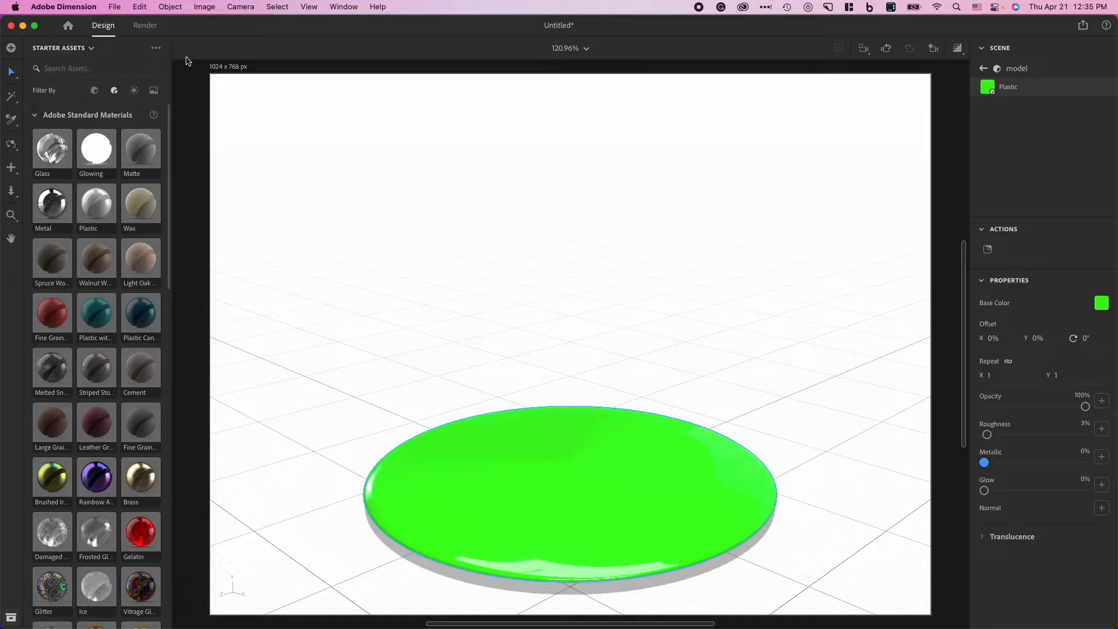
- Show the lights in the starter assets and look through the directional and environment lights
left_click(135, 91)
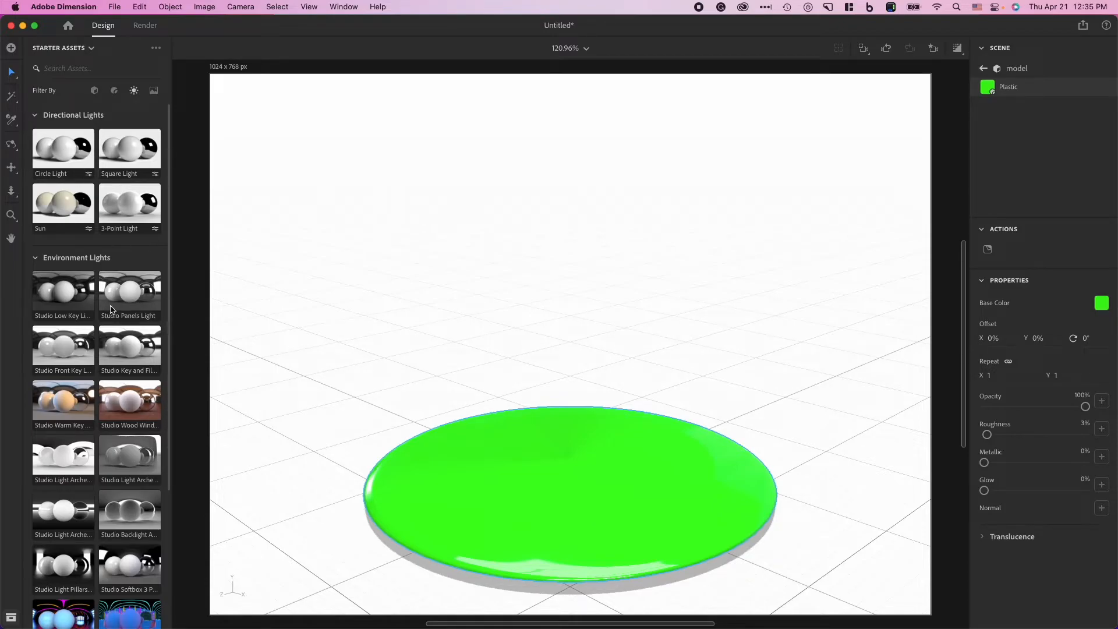
scroll(114, 316, "down", 5)
scroll(115, 316, "up", 2)
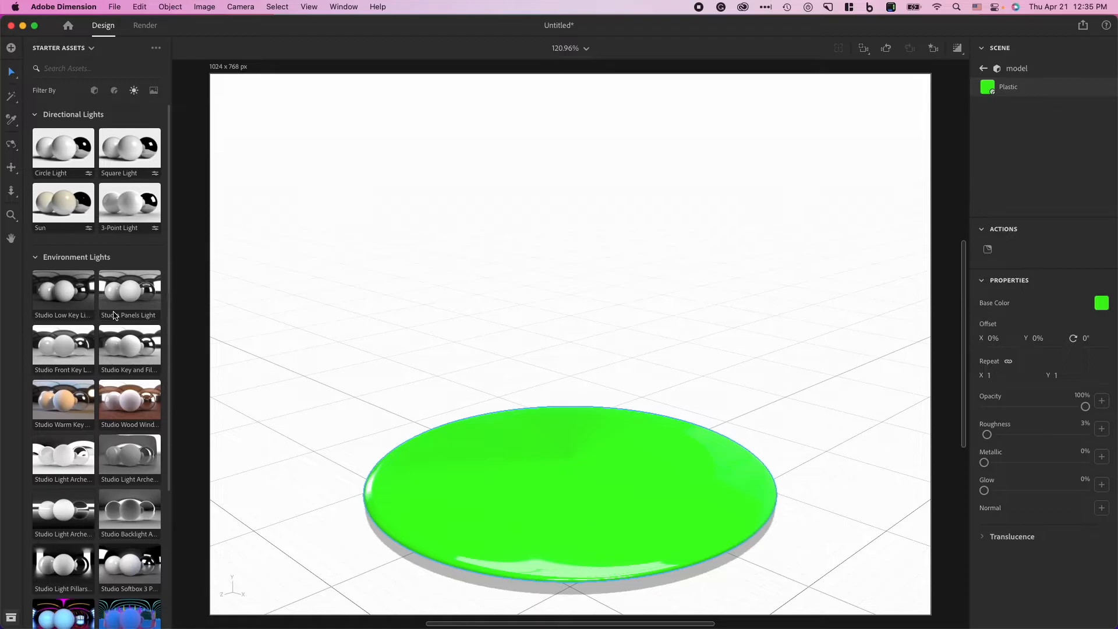
scroll(114, 317, "up", 2)
scroll(655, 328, "up", 3)
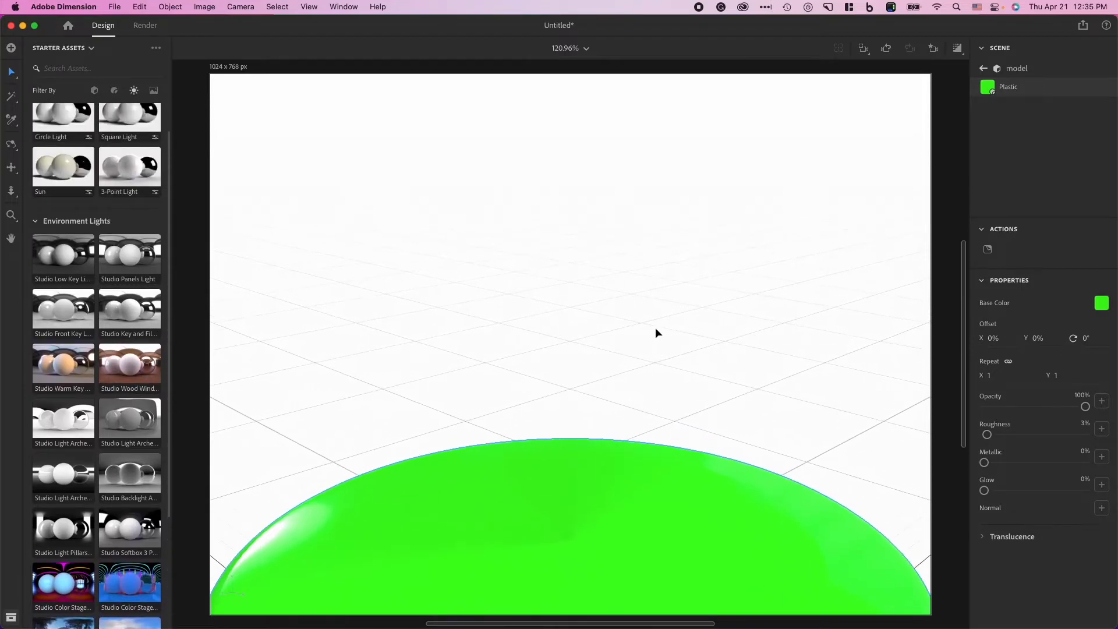
scroll(657, 329, "down", 5)
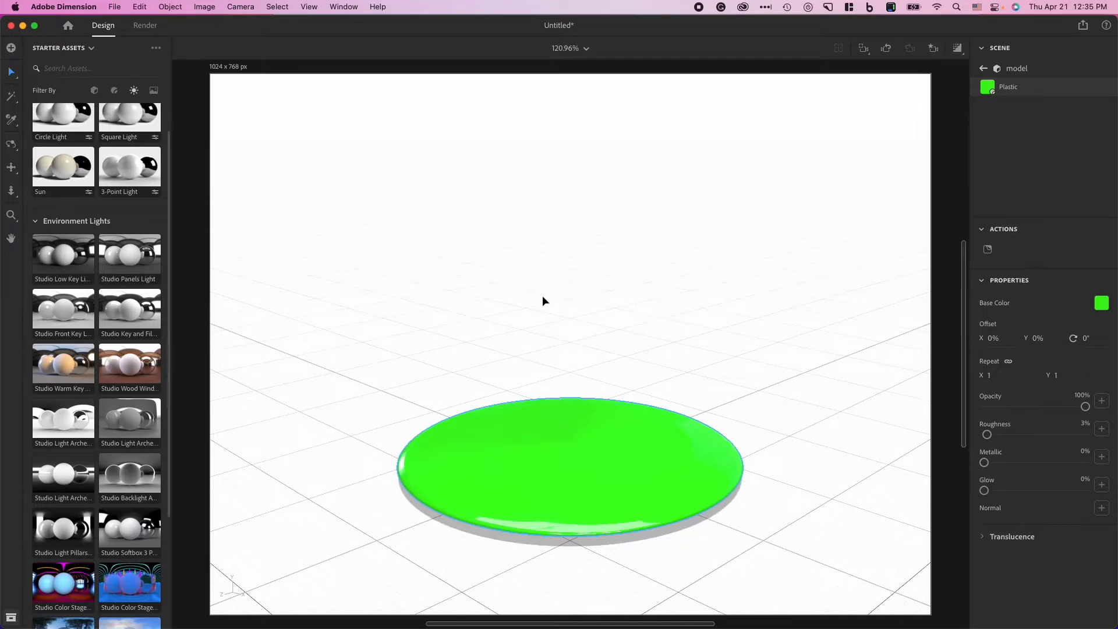
- Orbit and reframe the camera so the whole disc sits centred and is seen obliquely from above
left_click(11, 144)
left_click_drag(652, 325, 749, 340)
mouse_move(763, 371)
left_mouse_down()
mouse_move(776, 357)
mouse_move(779, 369)
mouse_move(755, 379)
left_mouse_up()
scroll(774, 372, "up", 1)
scroll(773, 370, "down", 2)
scroll(773, 370, "up", 5)
scroll(773, 371, "up", 1)
key("2")
left_click_drag(626, 382, 571, 205)
key("1")
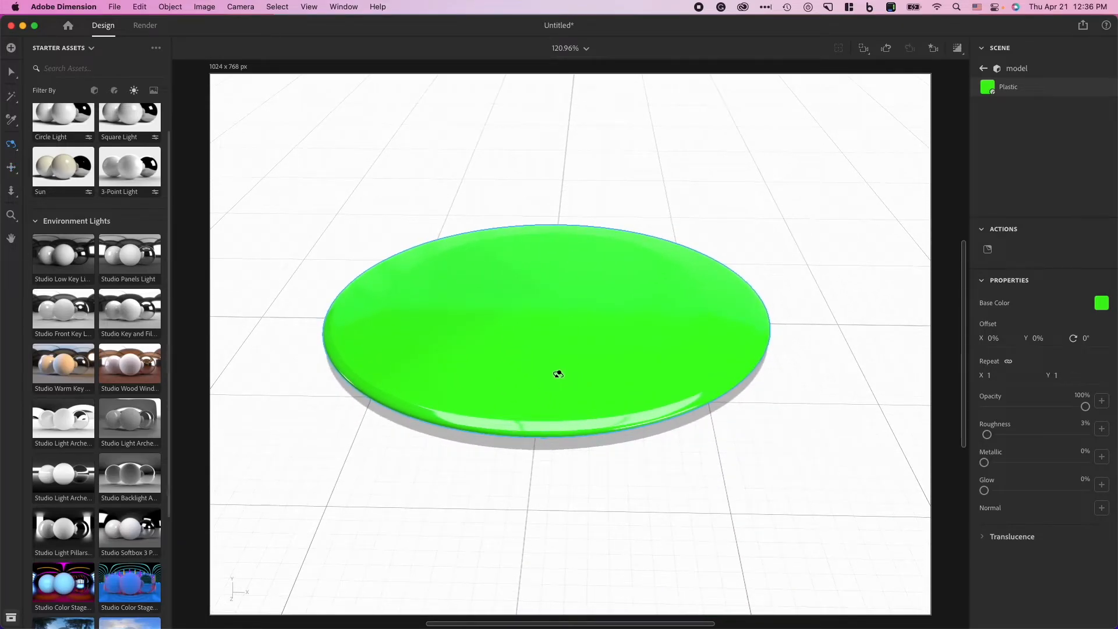
left_click_drag(470, 352, 477, 386)
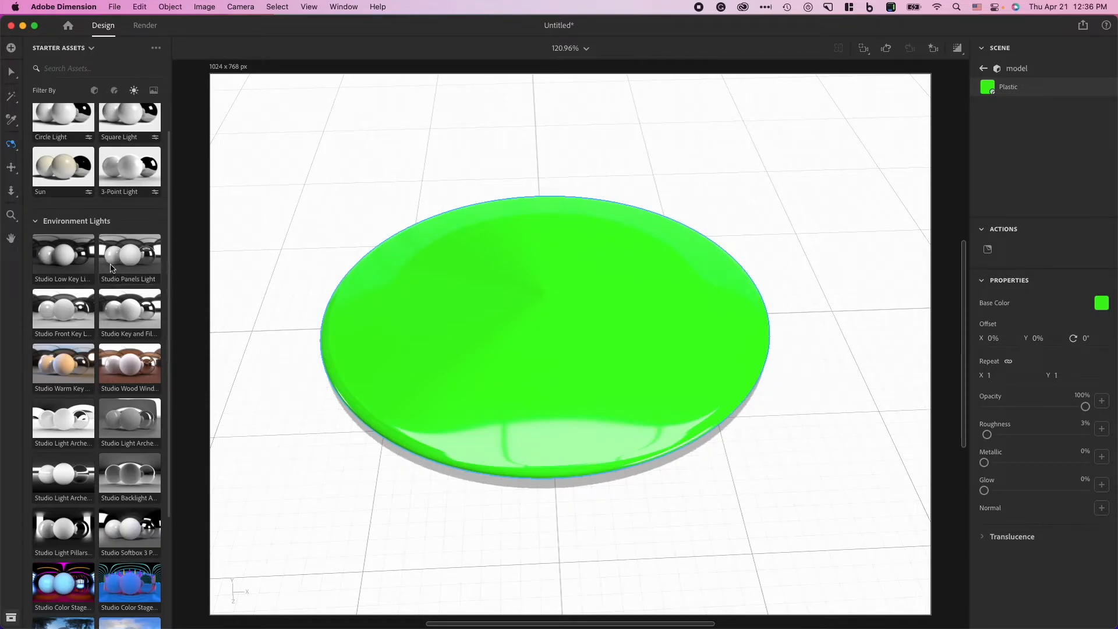
- Add the Square directional light to the scene
scroll(113, 268, "up", 2)
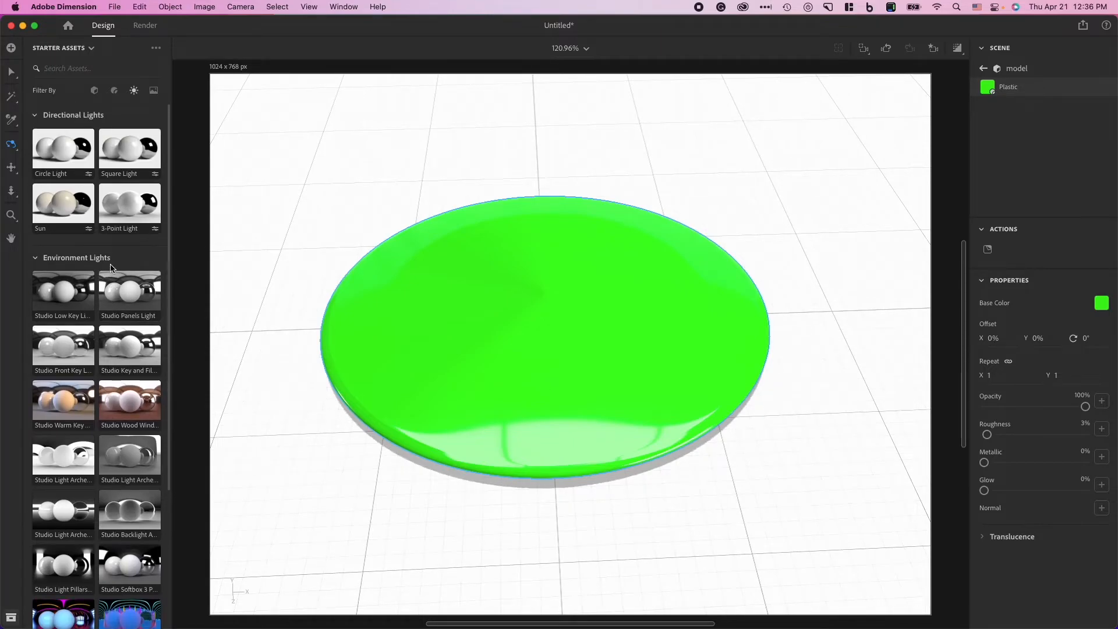
left_click(131, 148)
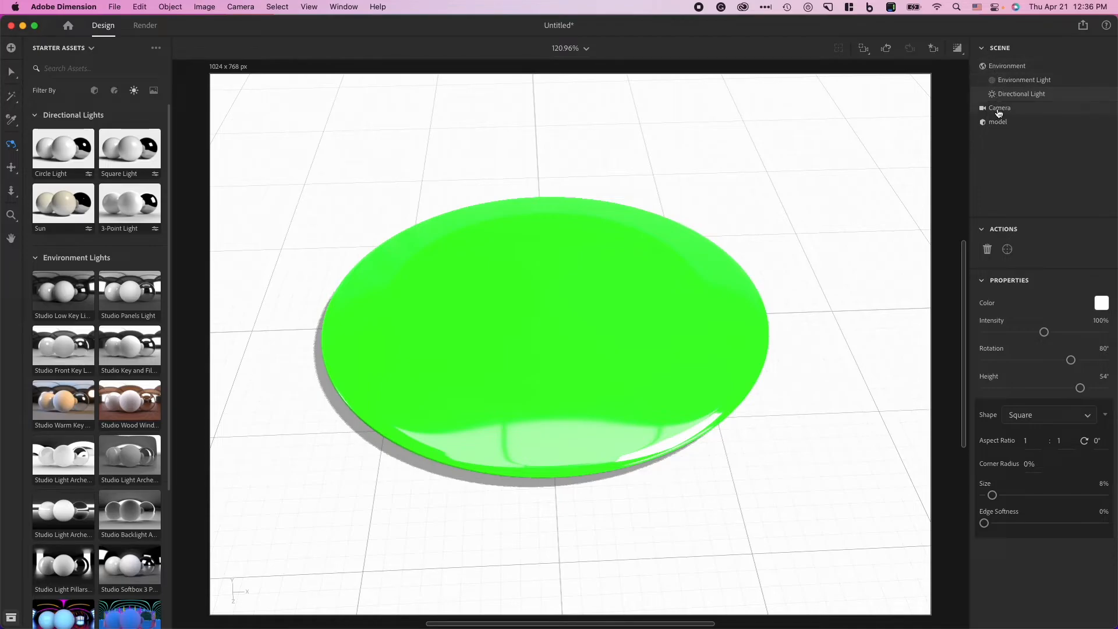
- Try the environment light at -37° rotation and the directional light at 105% intensity, 54° rotation and 68° height
left_click(1016, 81)
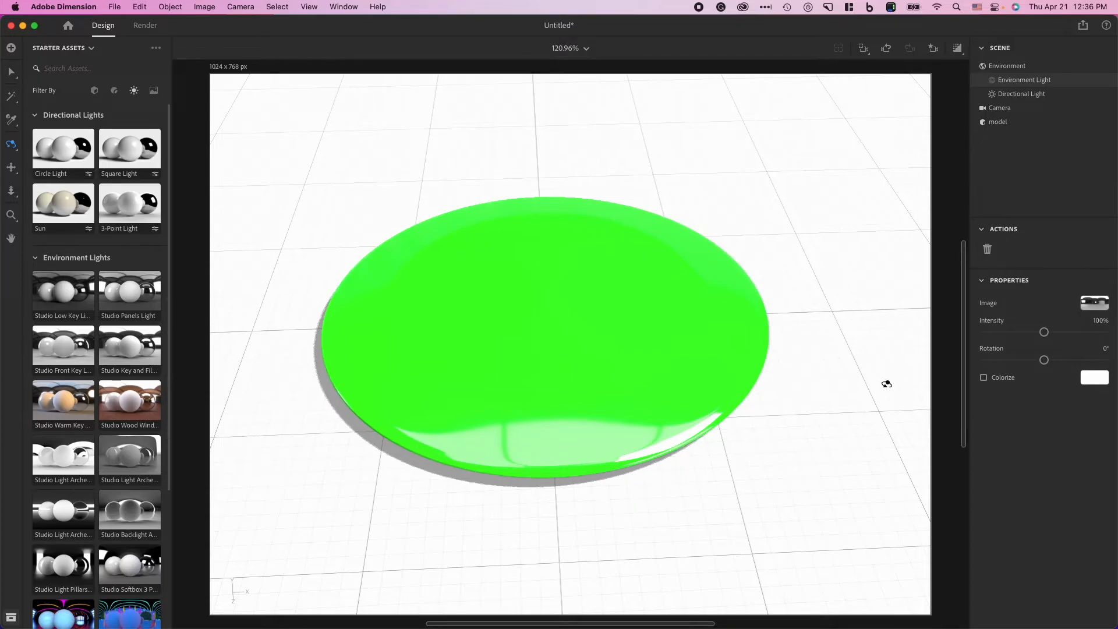
mouse_move(1045, 362)
left_mouse_down()
mouse_move(1002, 367)
mouse_move(1055, 366)
mouse_move(1033, 367)
left_mouse_up()
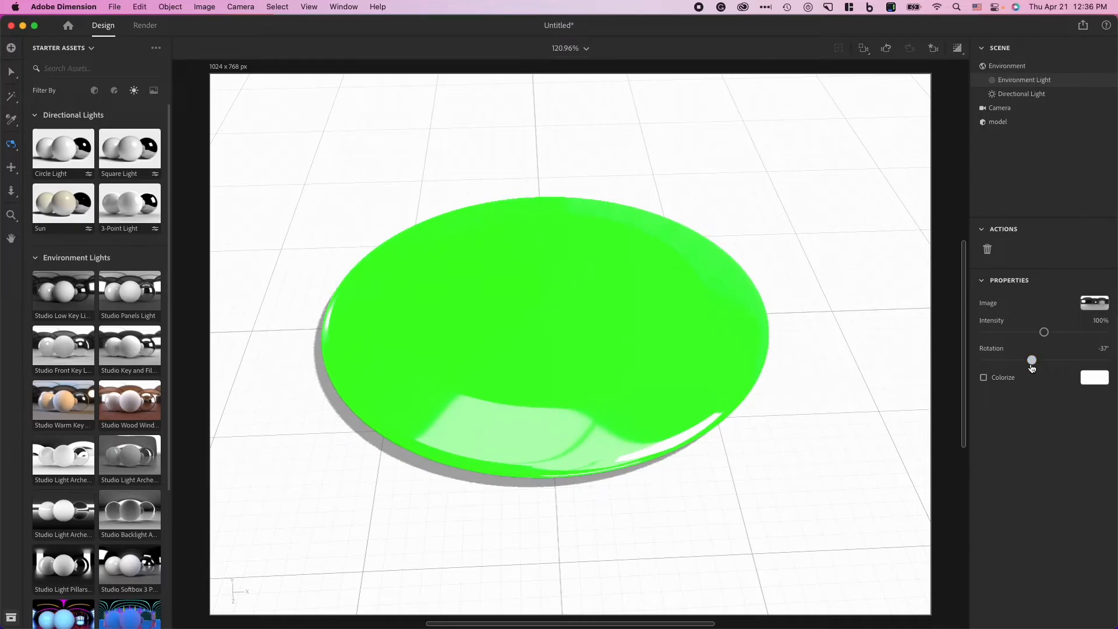
left_click(1023, 97)
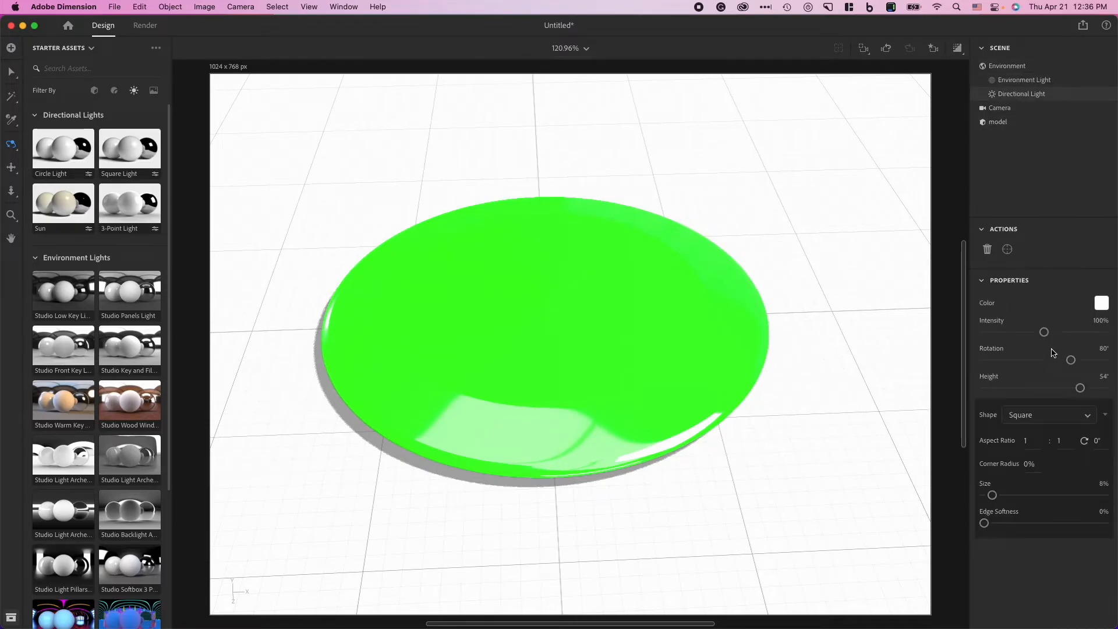
left_click_drag(1045, 334, 1091, 394)
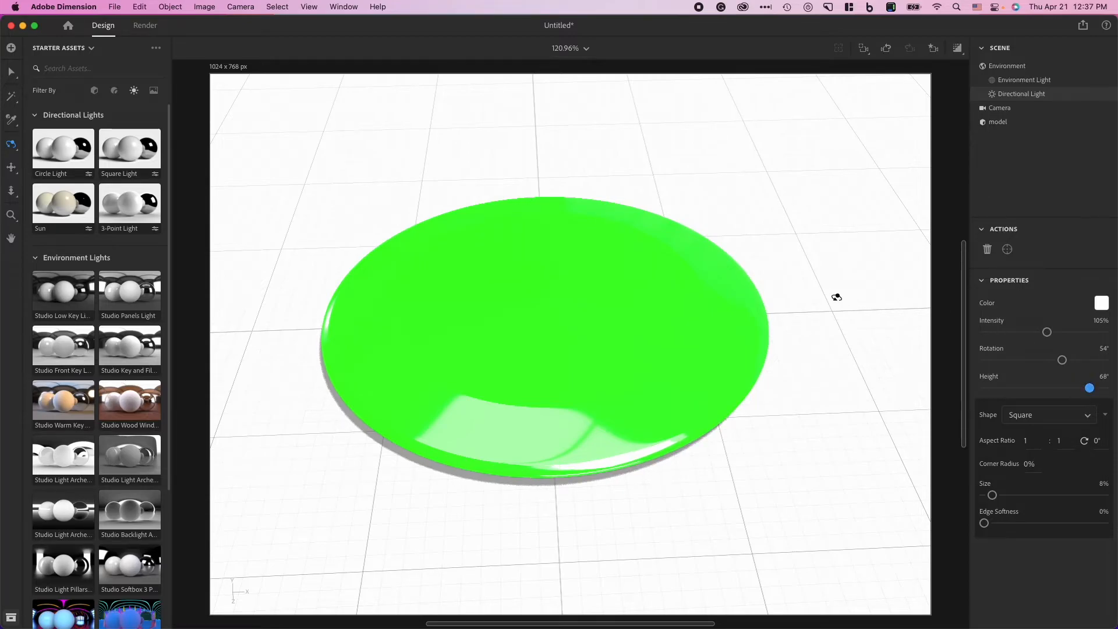
- Undo the adjustments made to the directional light and the environment light
key("super+z")
key("super+z")
key("super+z")
key("super+z")
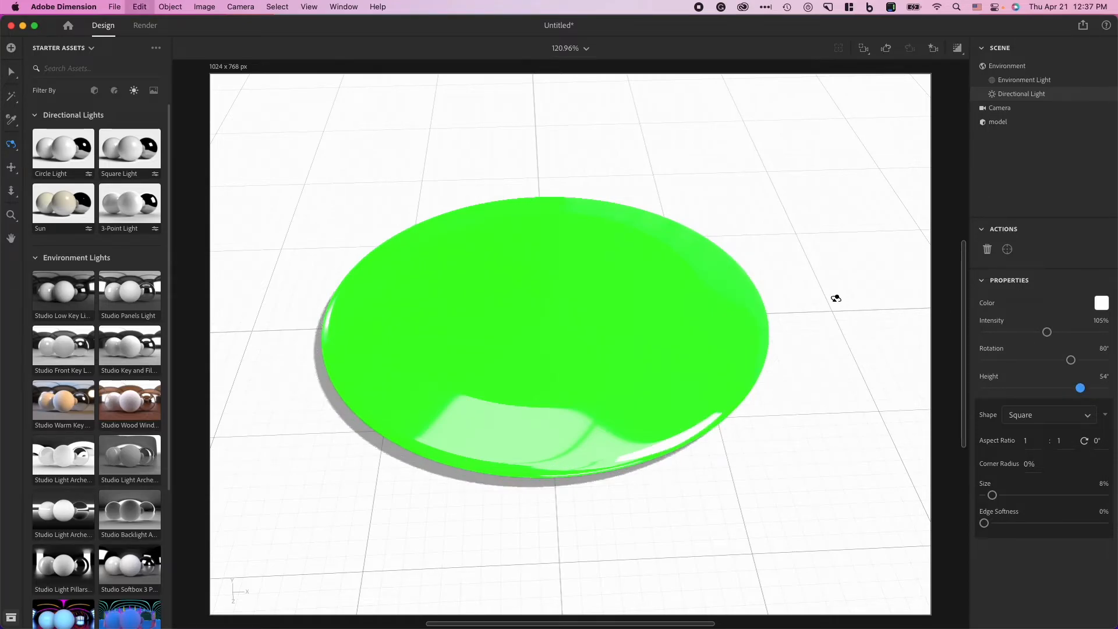
key("super+z")
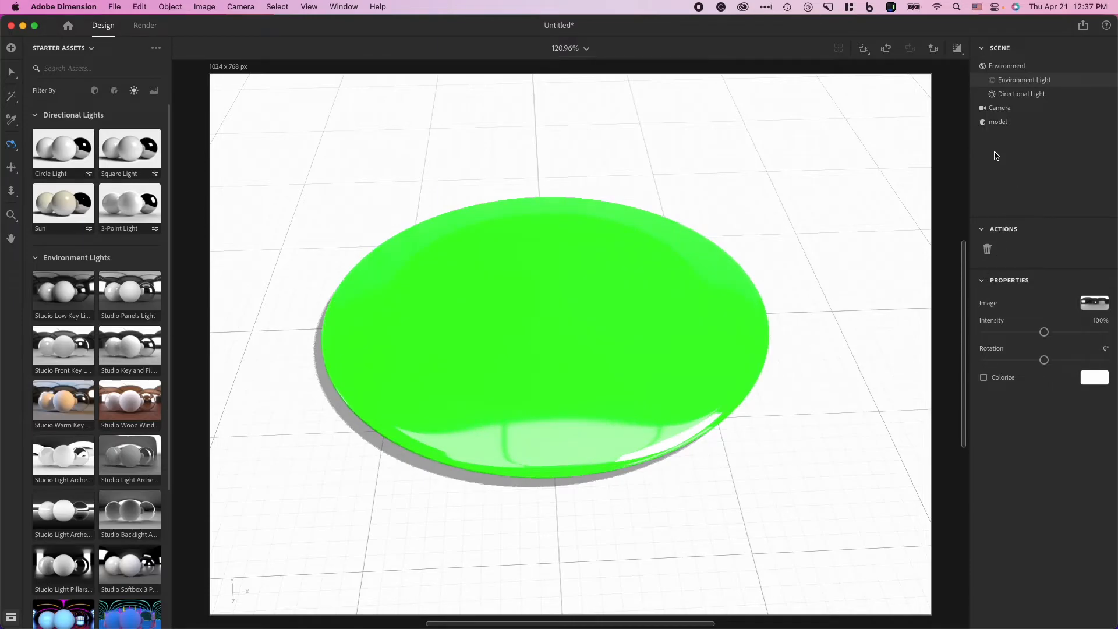
- Set the Gallery image as background and match the scene to it with image aspect ratio, multiple lights and camera perspective
left_click(153, 92)
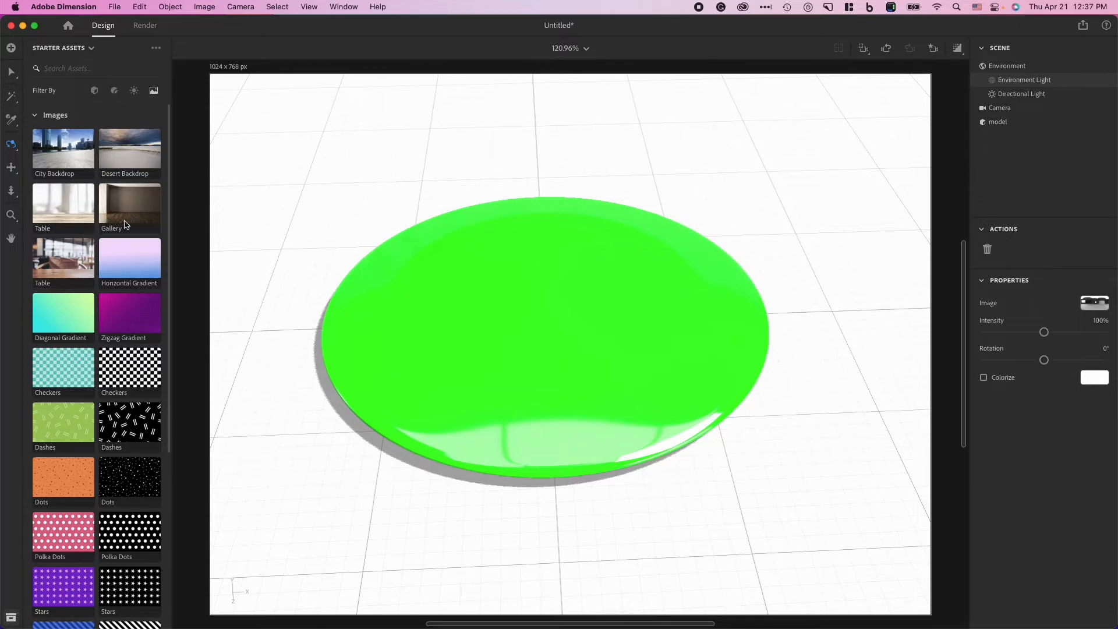
left_click(132, 214)
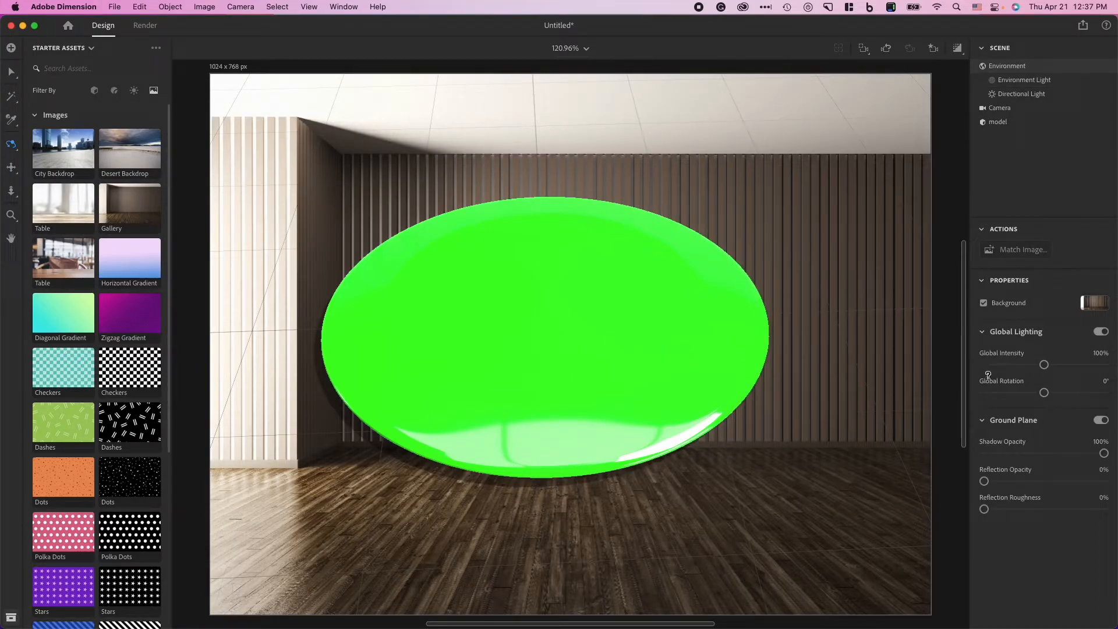
left_click(1023, 251)
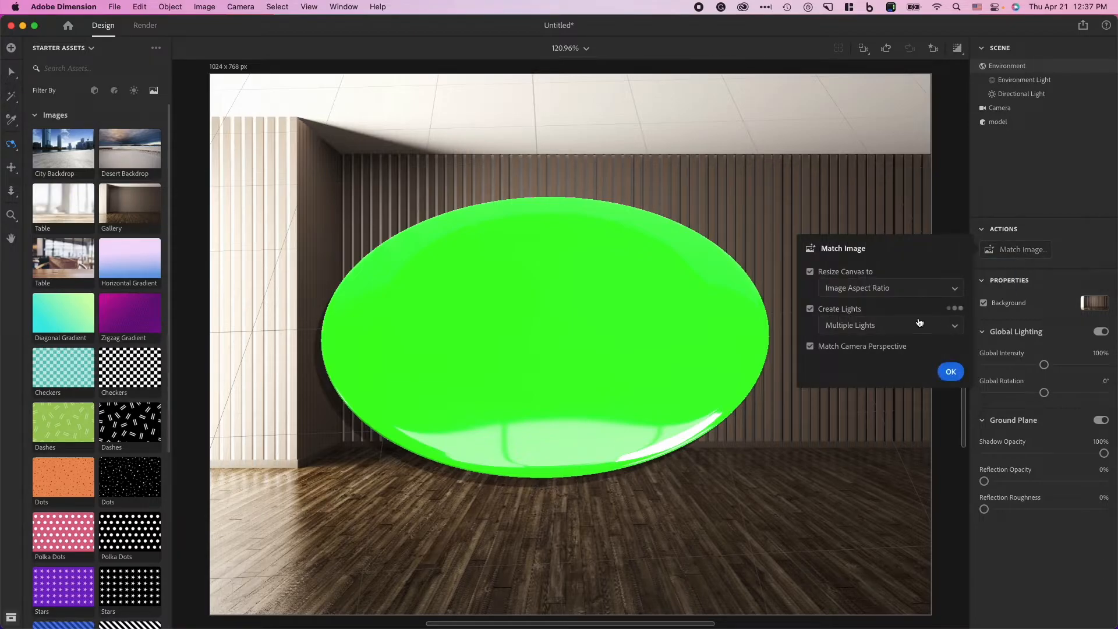
left_click(953, 373)
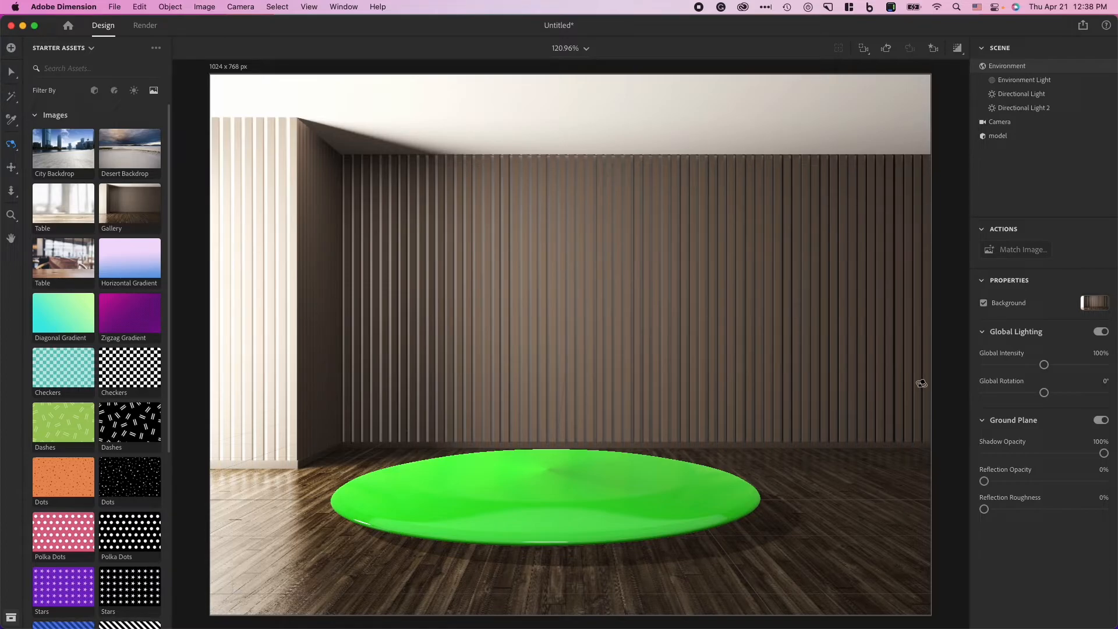
- Try hiding the background image, and undo both that and the image matching
left_click(983, 303)
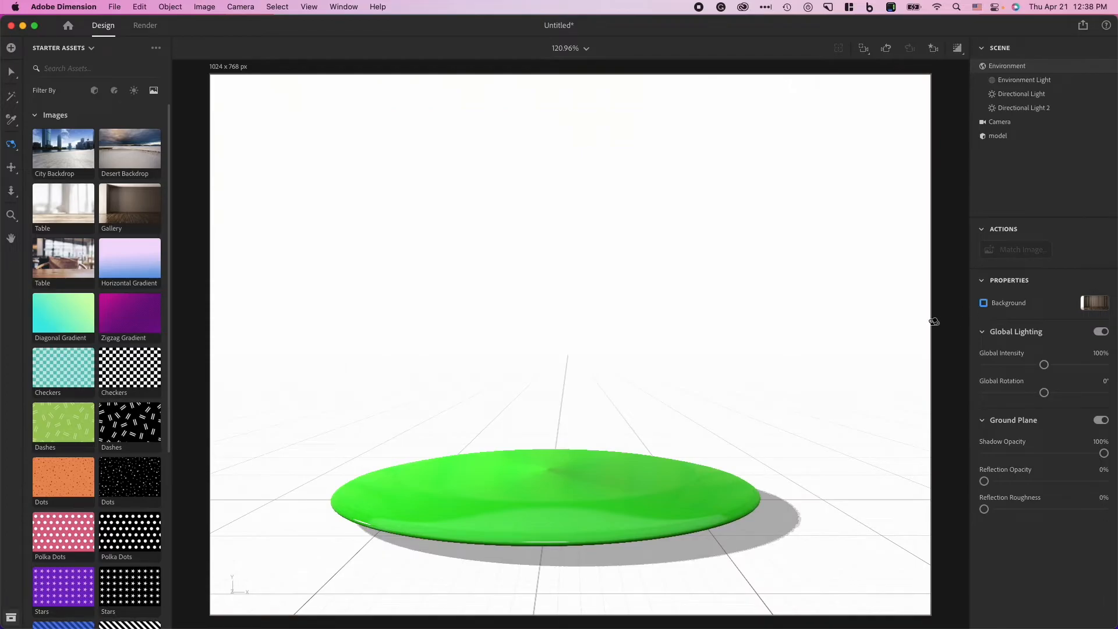
key("super+z")
key("super+z")
key("super+z")
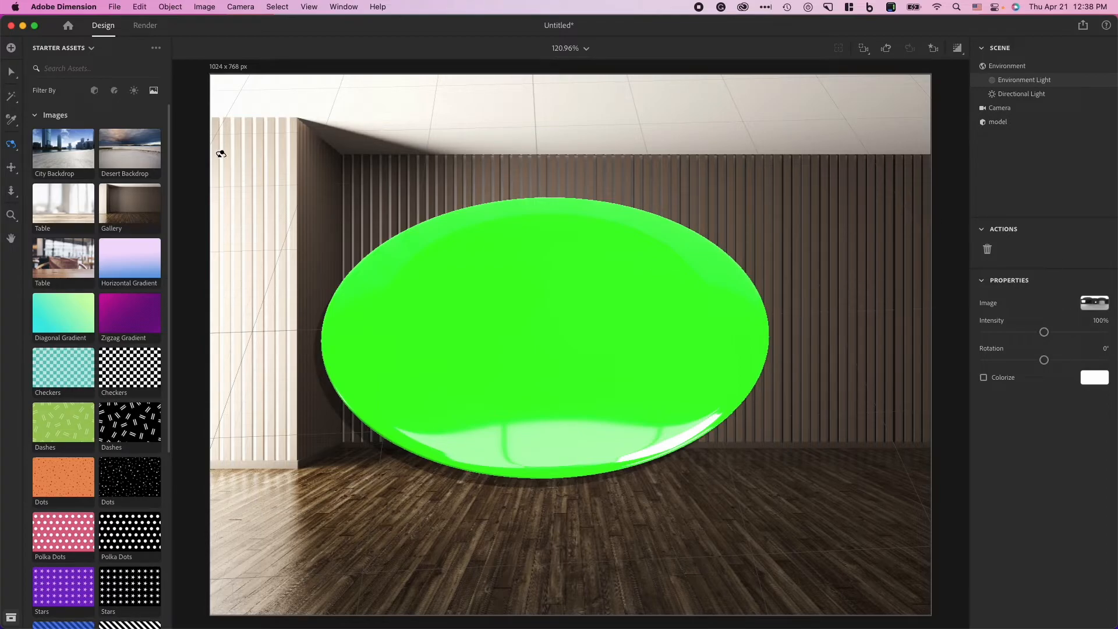
- Turn off the Gallery background in the environment's properties
left_click(154, 91)
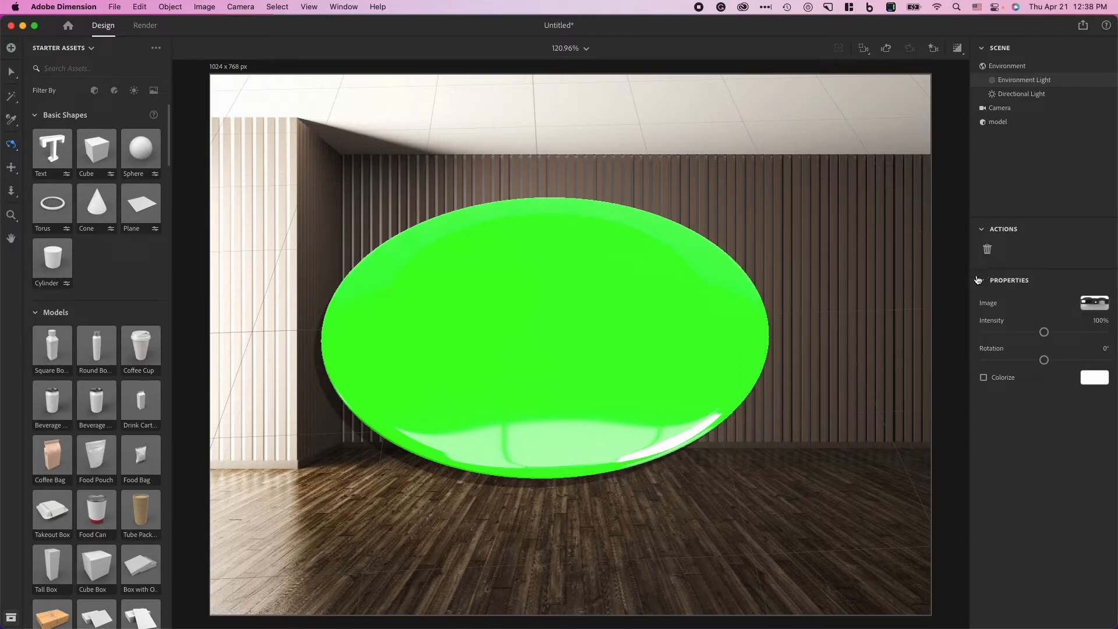
left_click(1007, 67)
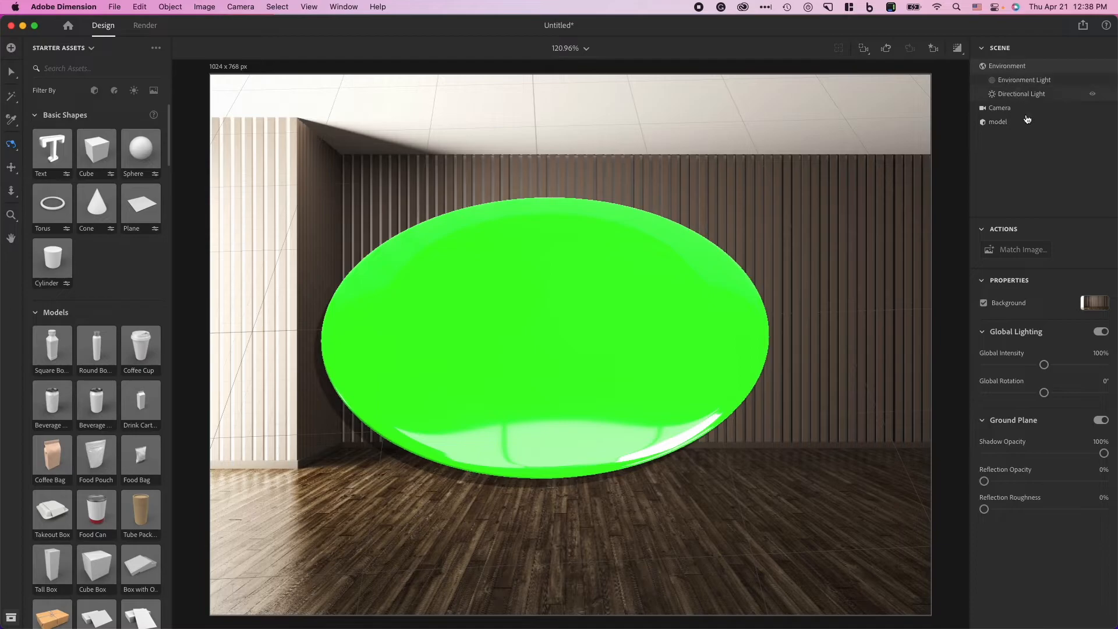
left_click(984, 303)
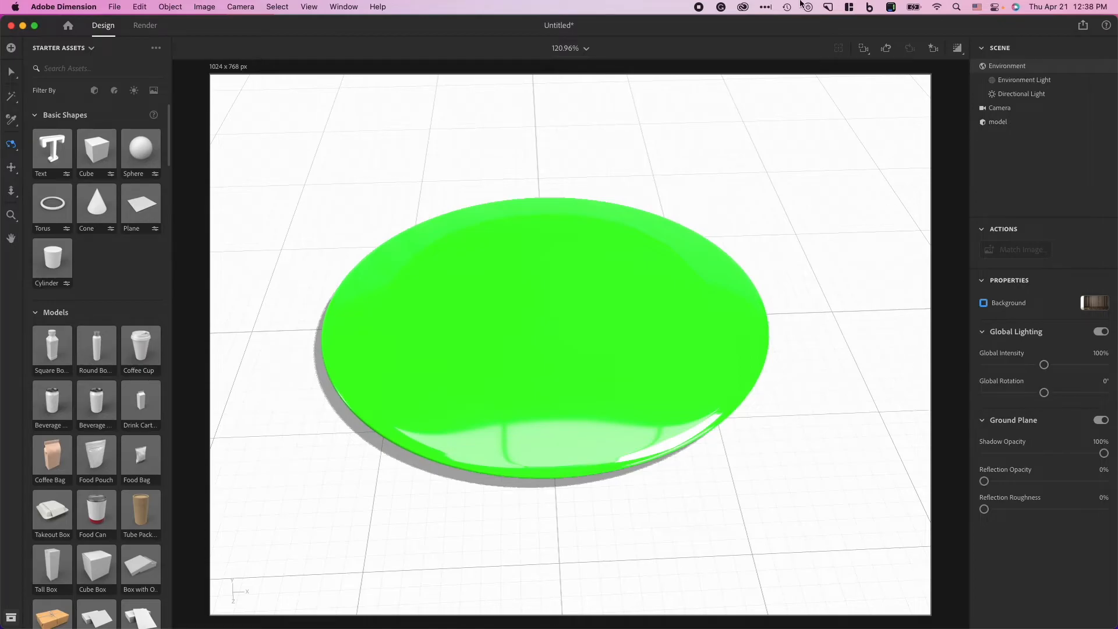
- Switch to Adobe Illustrator and bring up the Logo Official.ai document
mouse_move(533, 606)
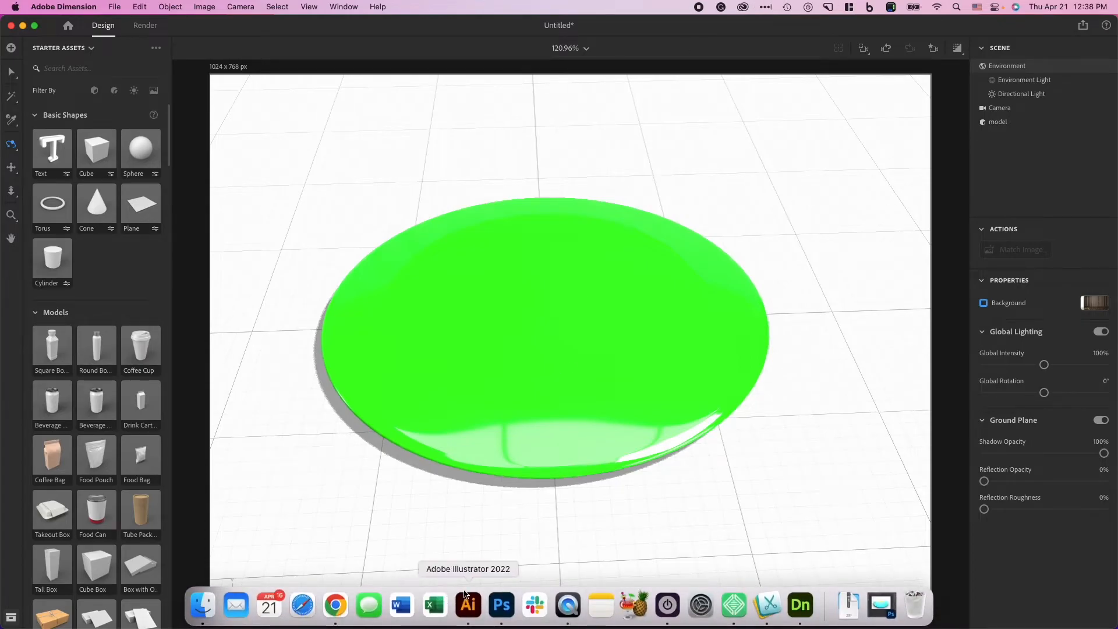
left_click(480, 603)
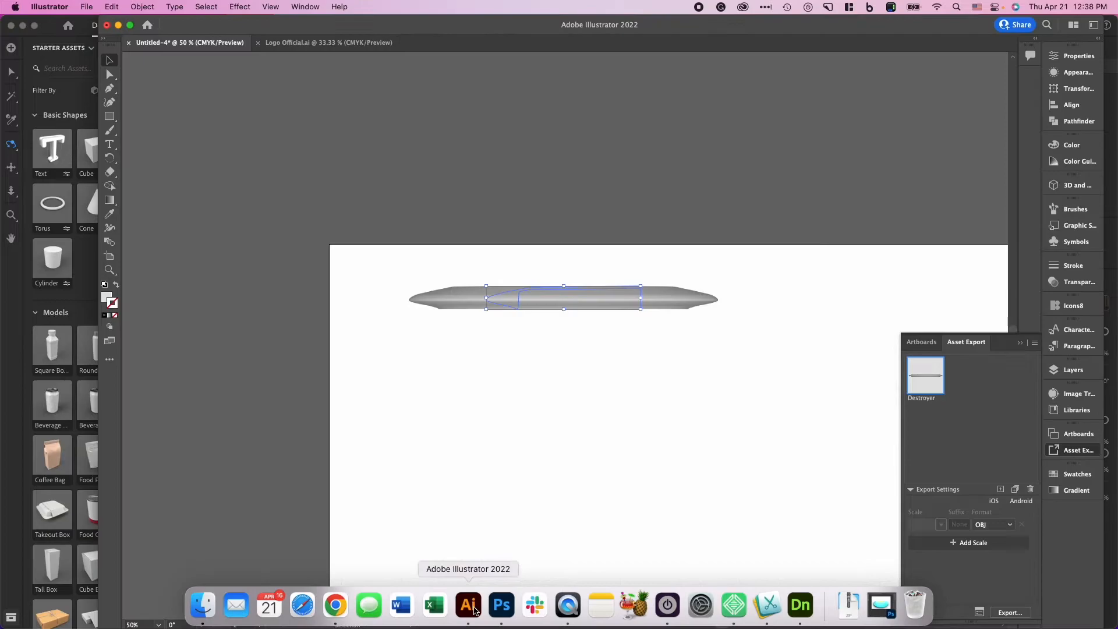
left_click(313, 43)
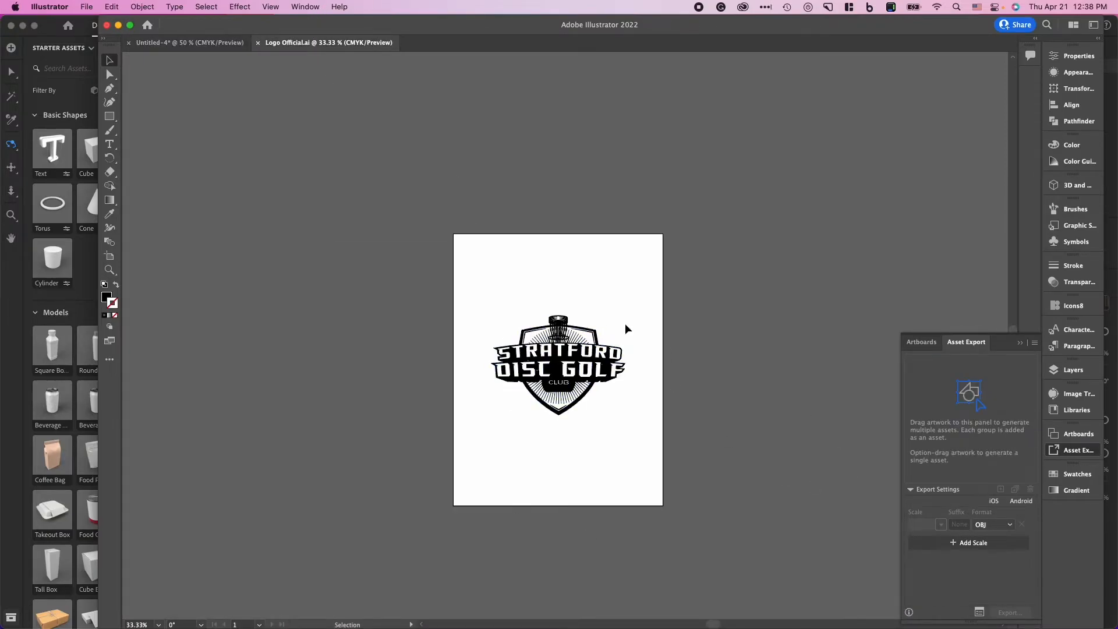
- Select the whole Stratford Disc Golf Club logo and fill it with yellow-green, CMYK 18.04, 0, 98.82, 0
left_click_drag(491, 296, 712, 468)
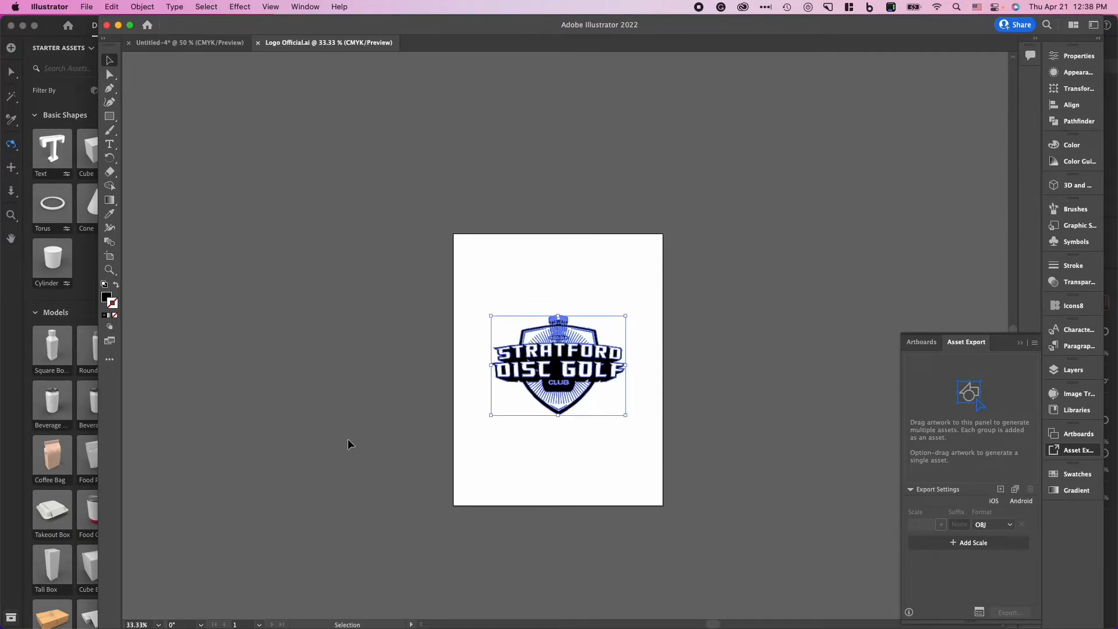
left_click(106, 297)
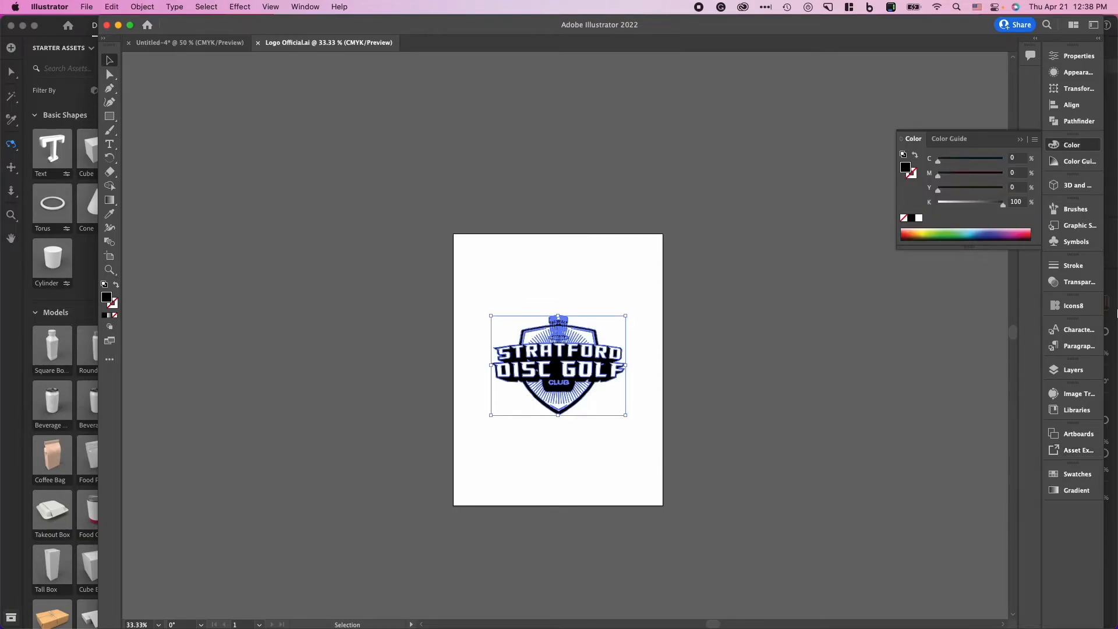
left_click(931, 230)
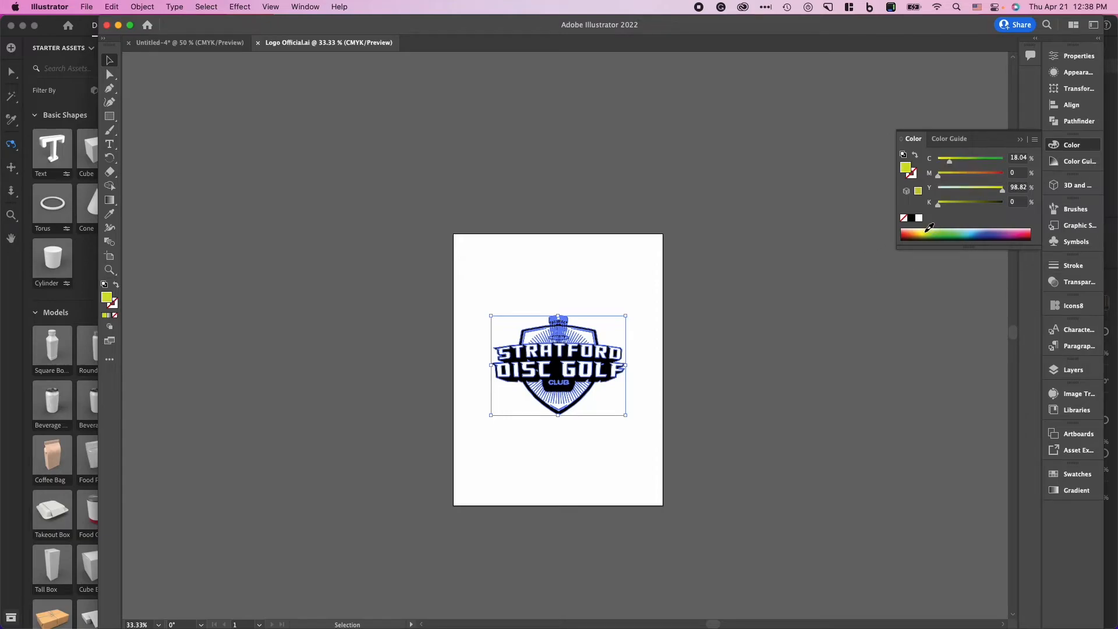
left_click(929, 228)
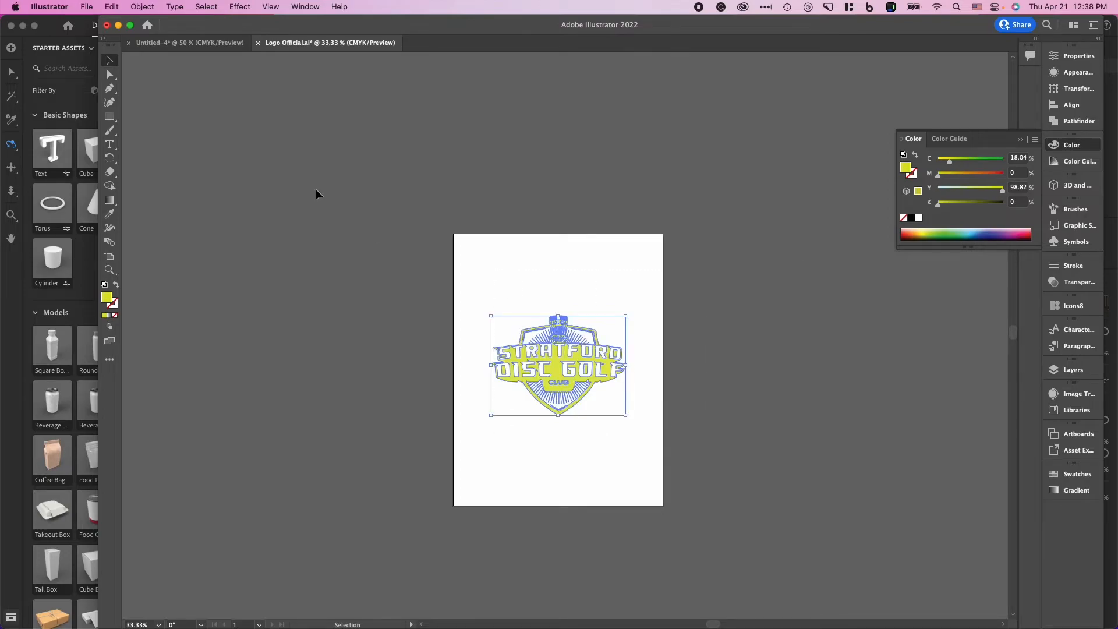
- Save the recoloured logo as a new Illustrator file named Logo Official Gold.ai in the desktop's Disc Art folder, accepting the save options
left_click(85, 7)
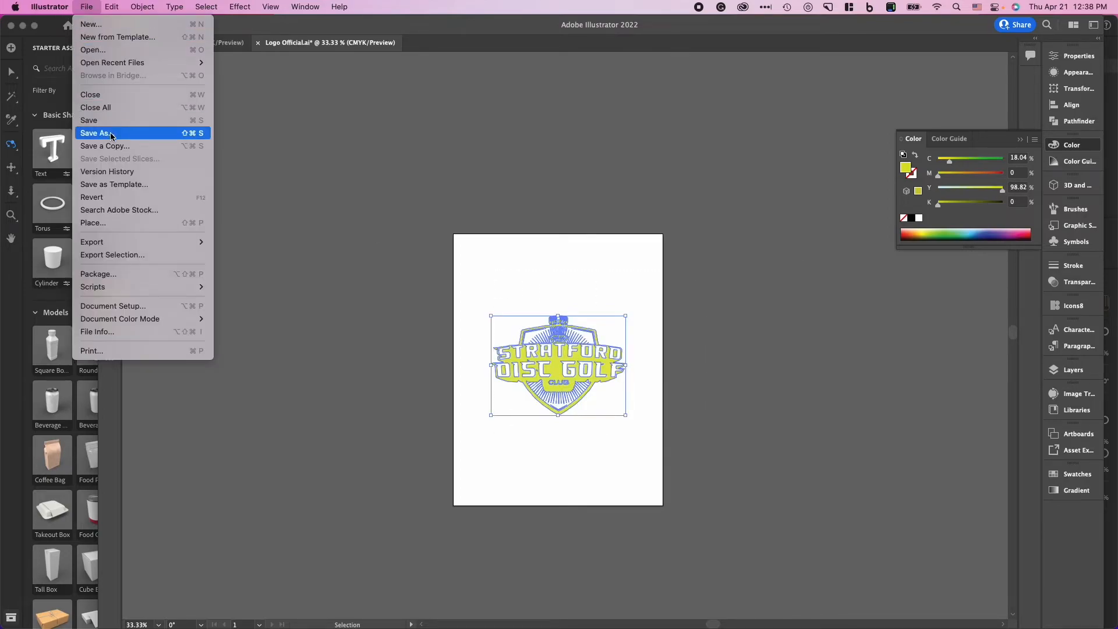
left_click(166, 134)
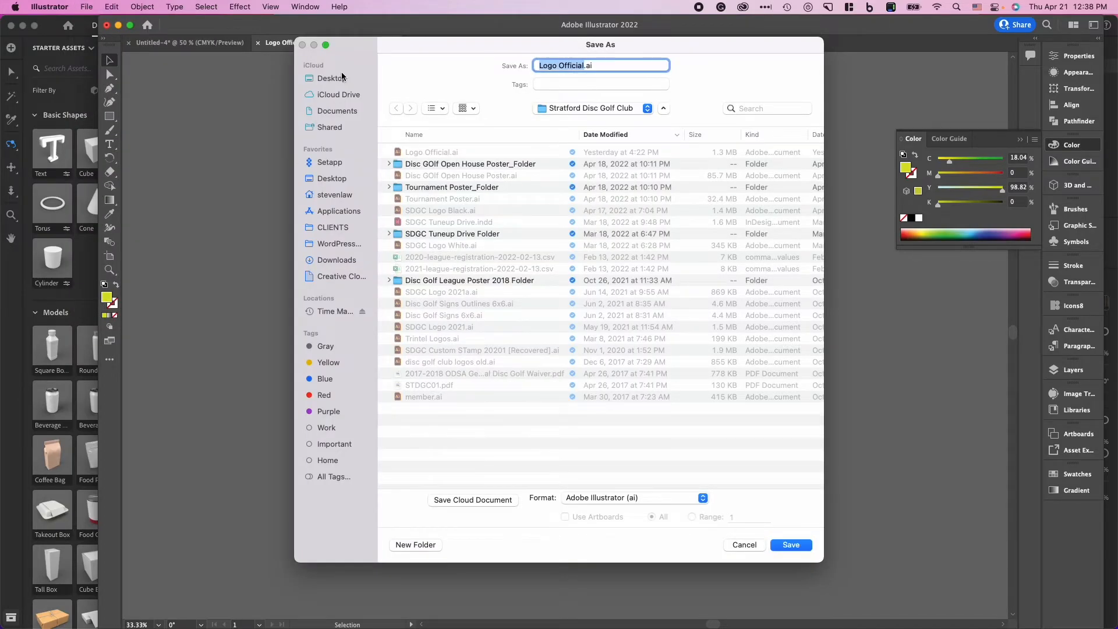
left_click(341, 77)
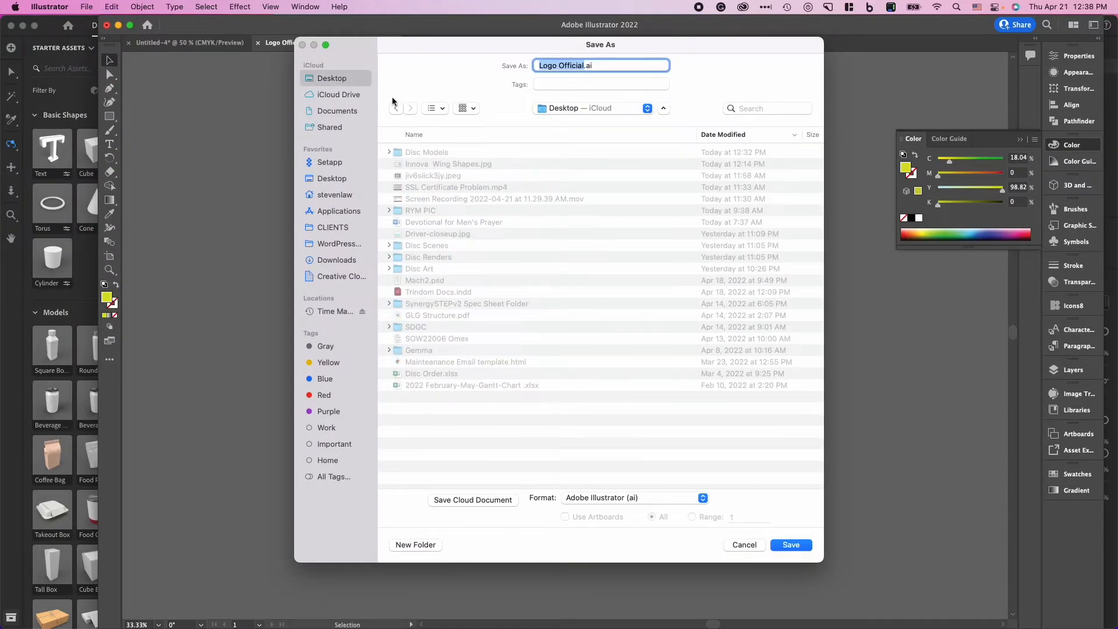
double_click(424, 152)
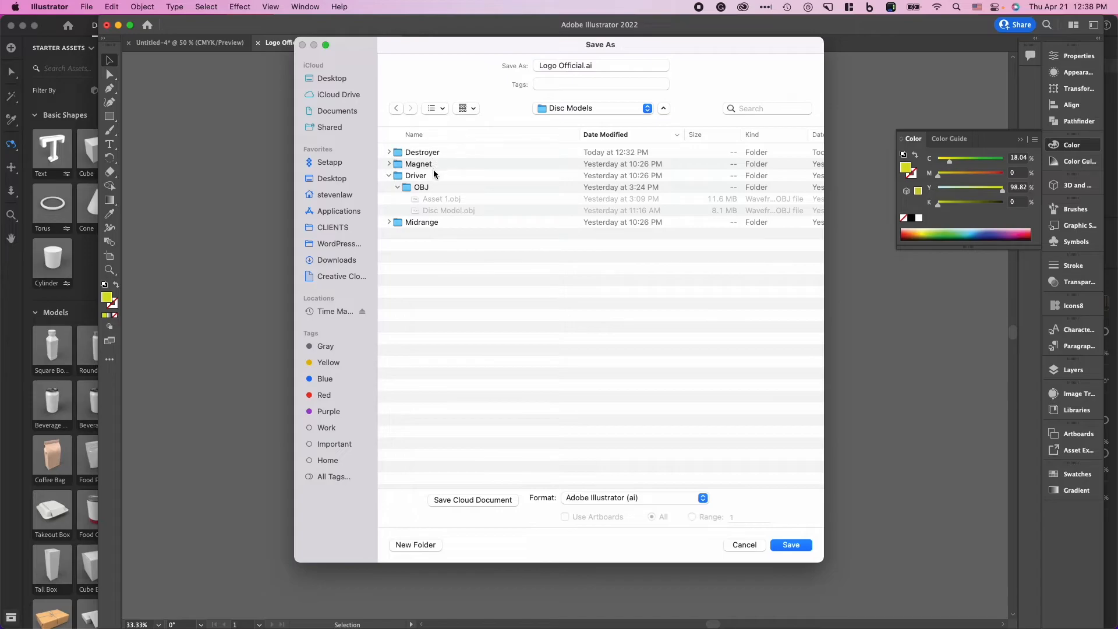
left_click(335, 80)
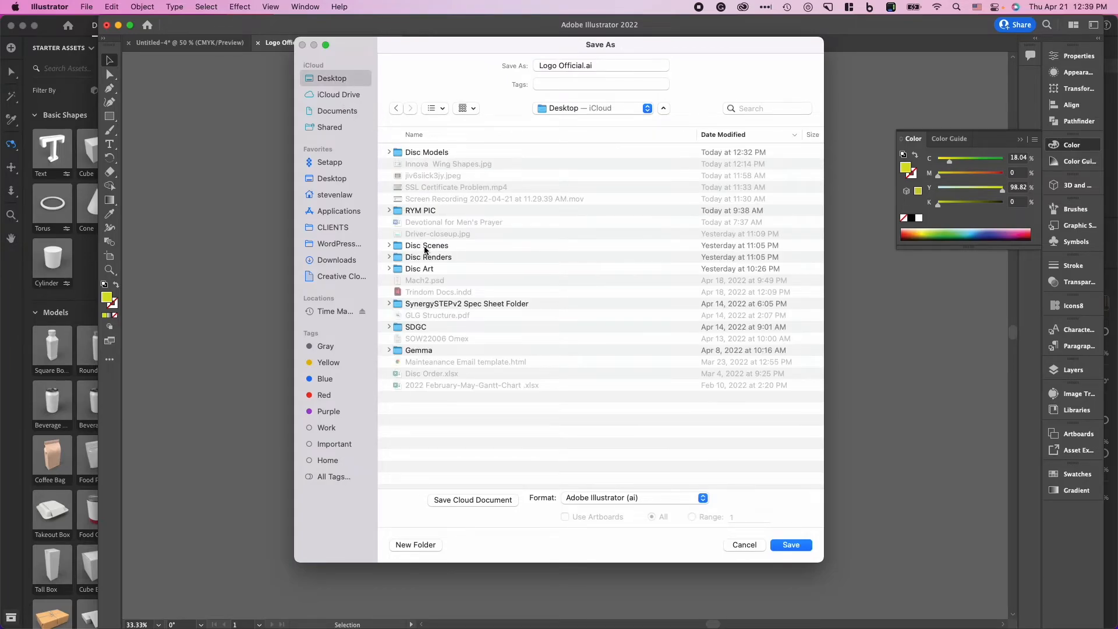
double_click(427, 269)
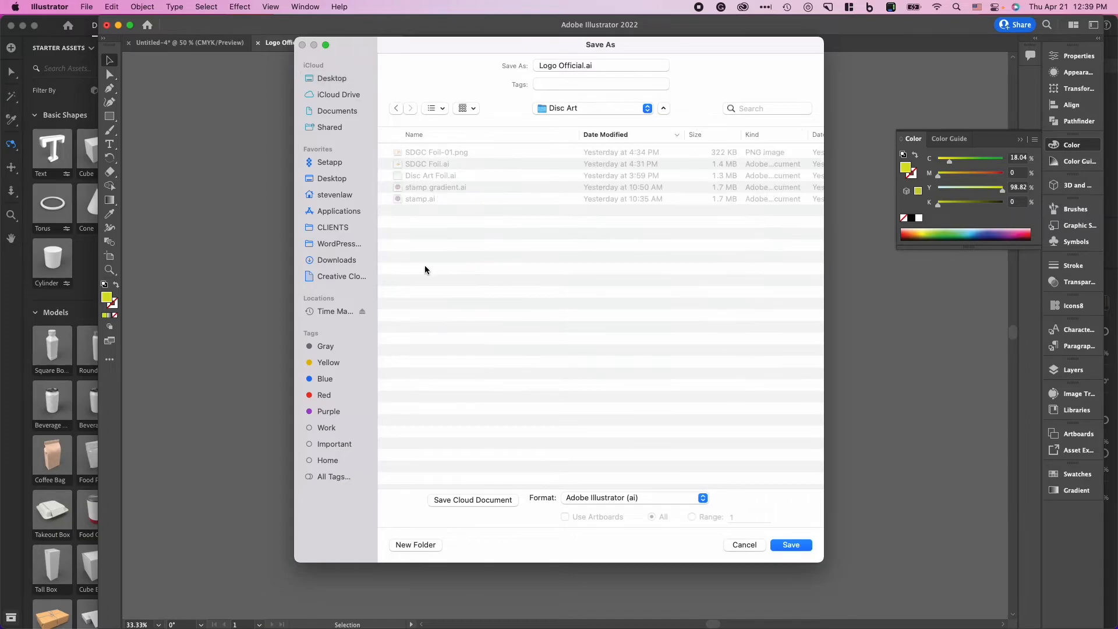
left_click(584, 66)
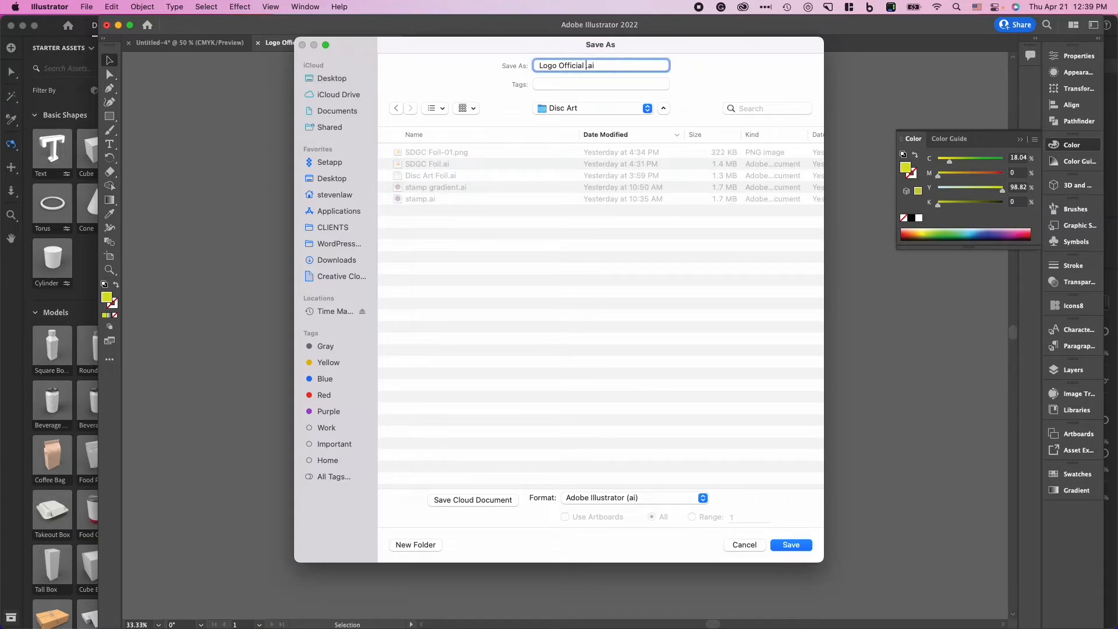
key("Return")
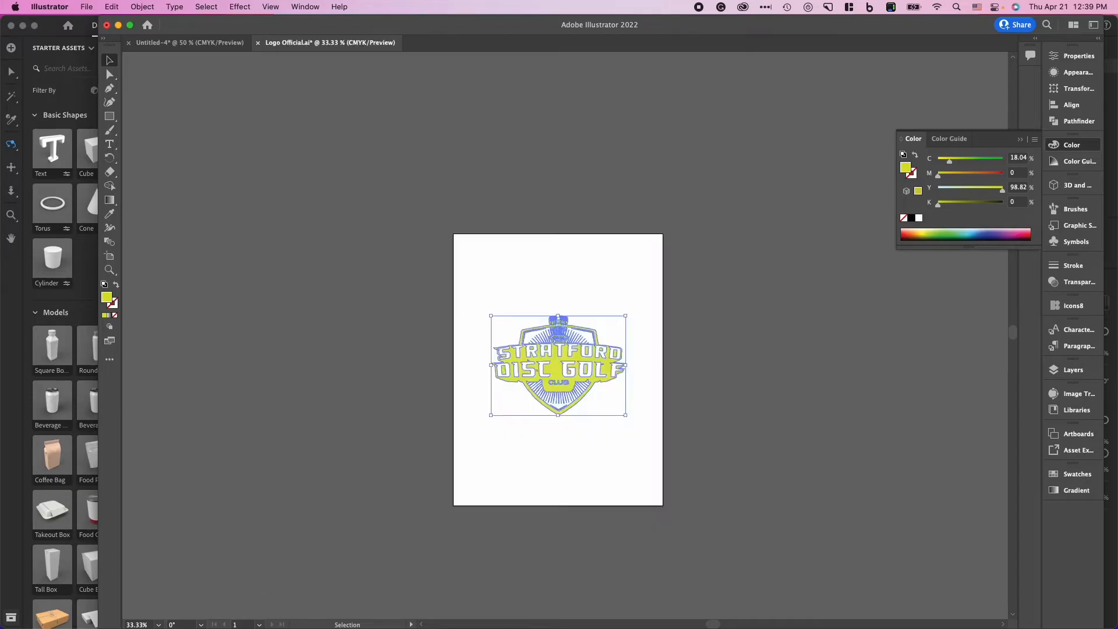
left_click(715, 491)
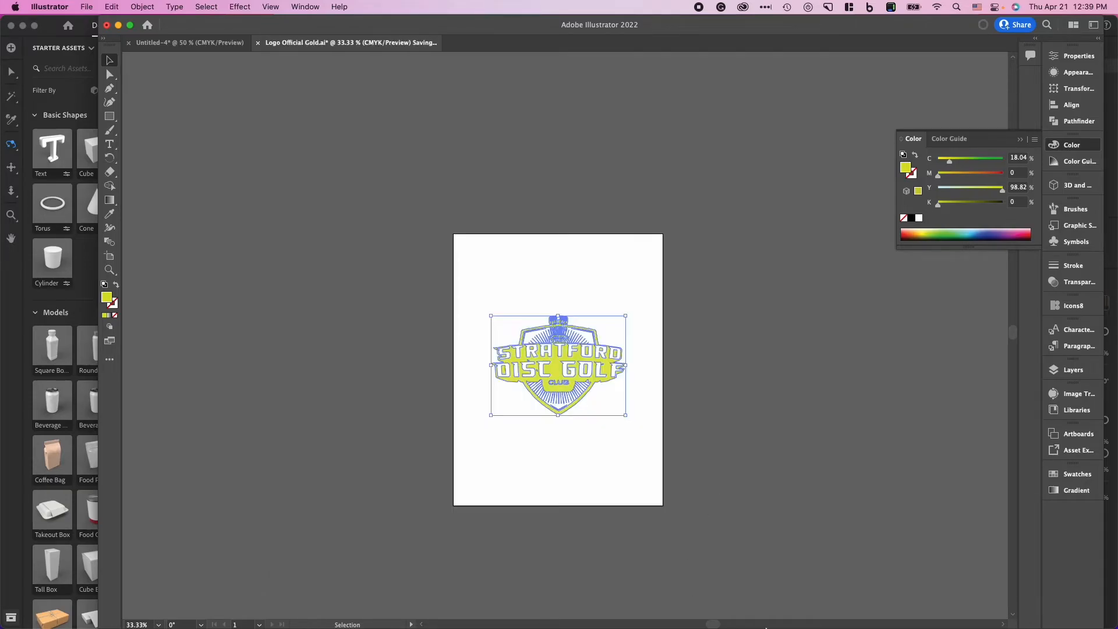
- Switch to Adobe Dimension and place Logo Official Gold.ai from the Disc Art folder as a graphic on the disc model
left_click(800, 606)
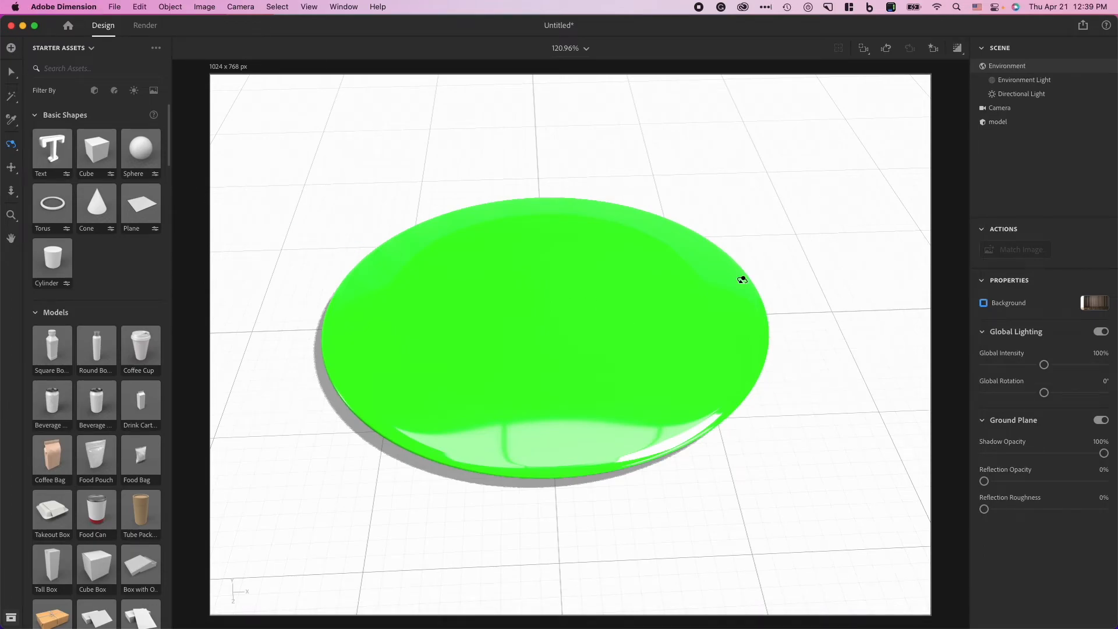
left_click(997, 122)
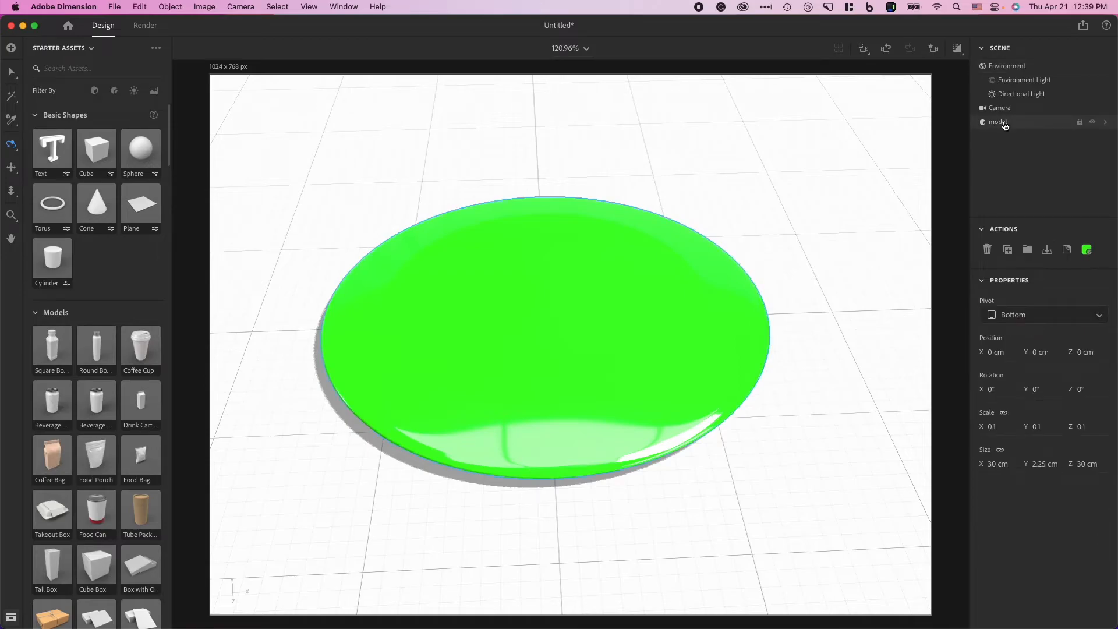
left_click(1067, 250)
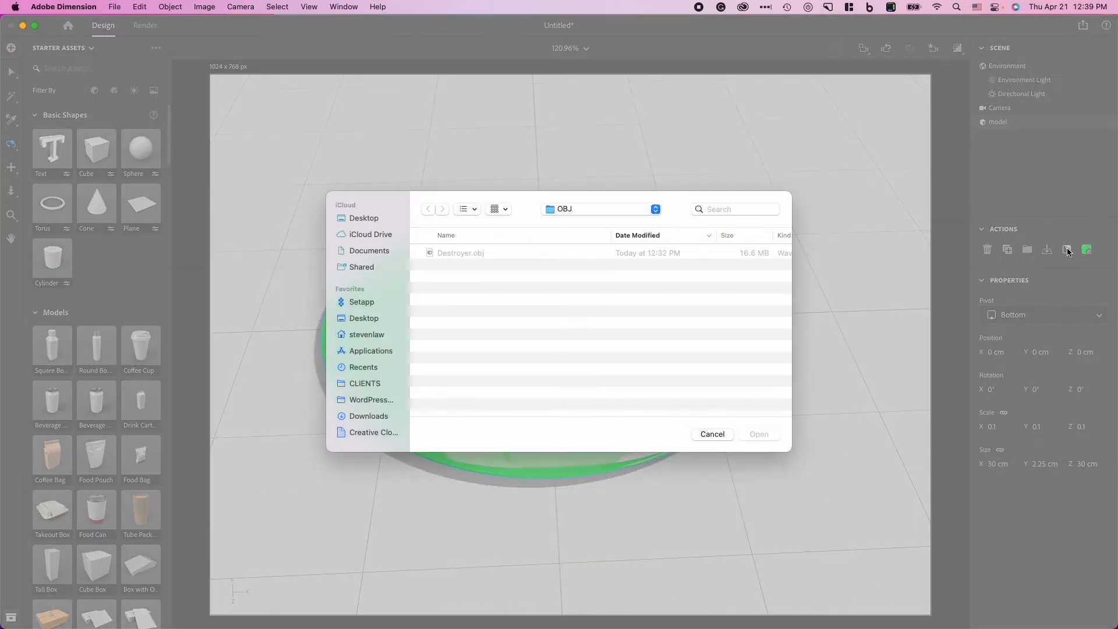
left_click(371, 221)
double_click(437, 254)
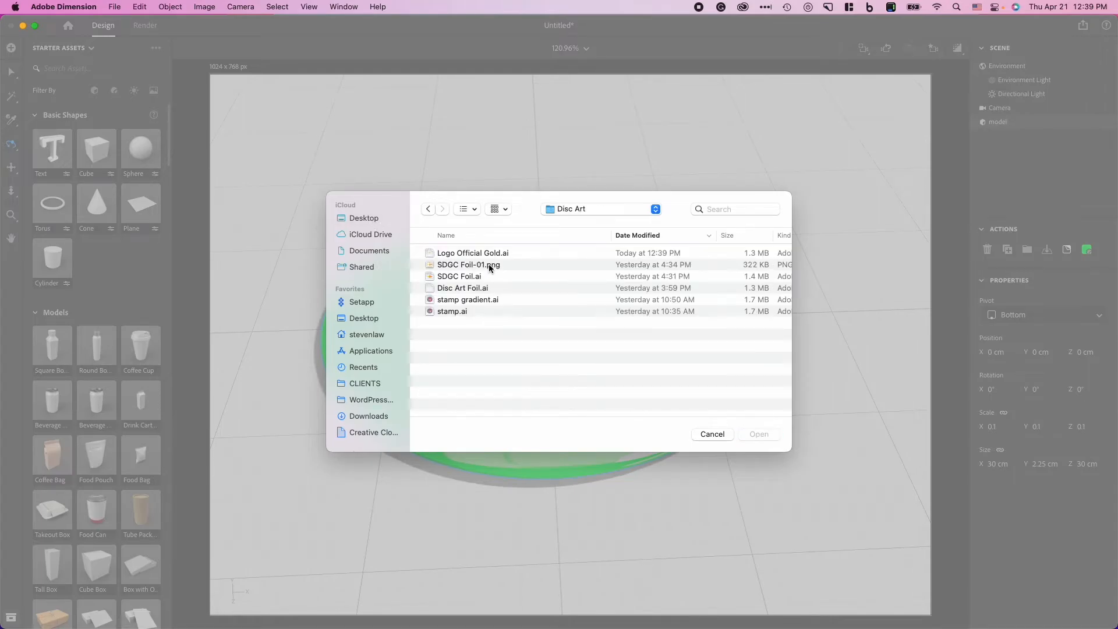
left_click(497, 255)
left_click(758, 433)
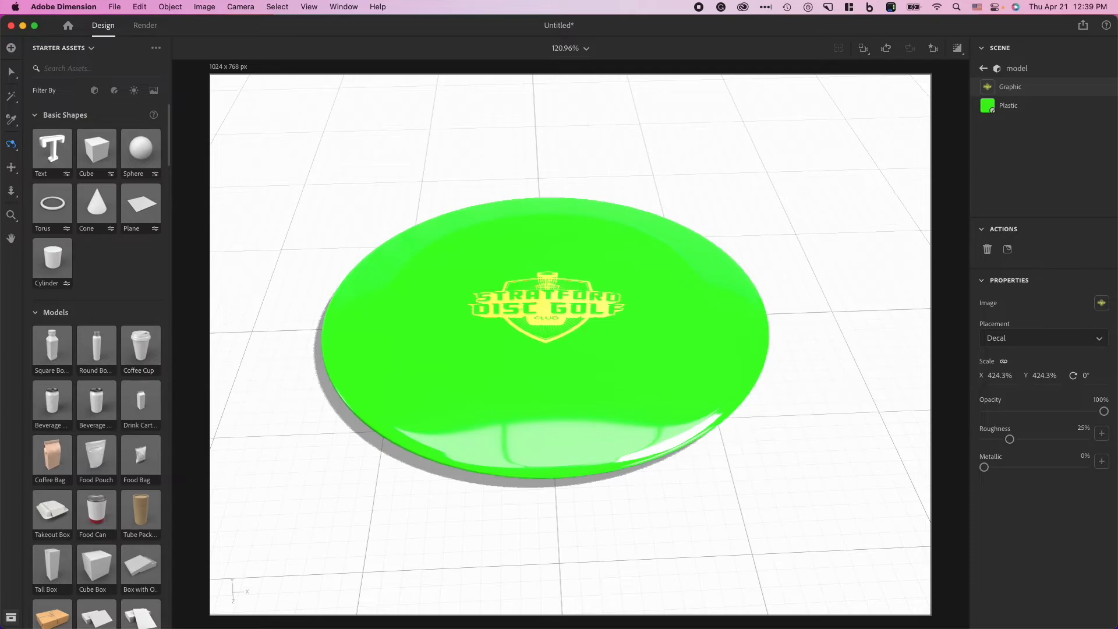
- Enlarge the logo decal to about 560.3% and shift it slightly downward on the disc's top face
left_click_drag(340, 212, 342, 359)
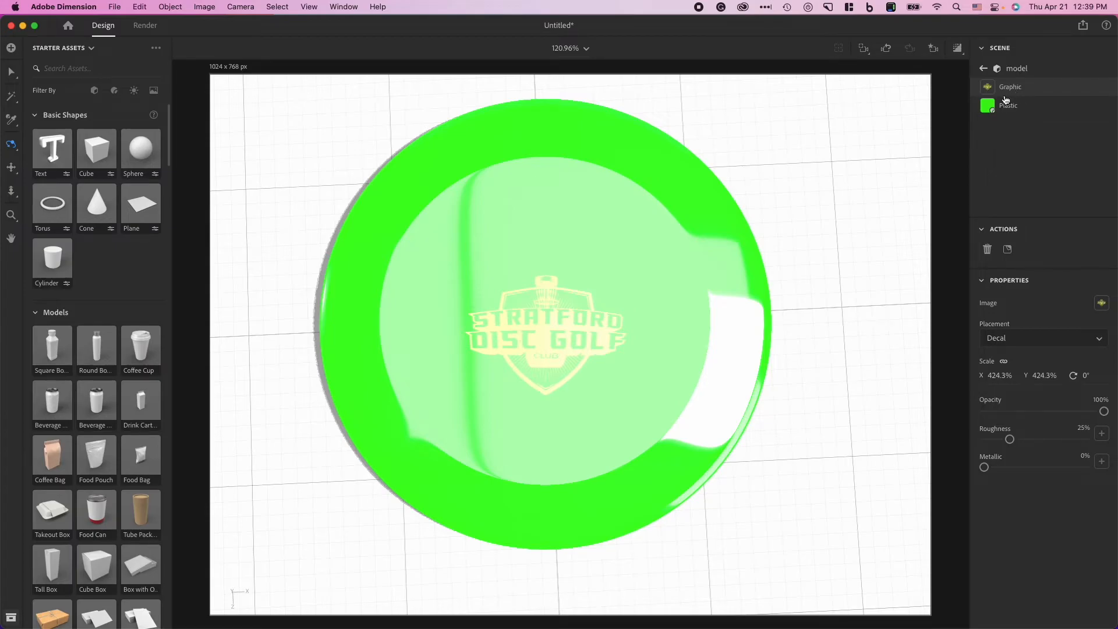
left_click(12, 70)
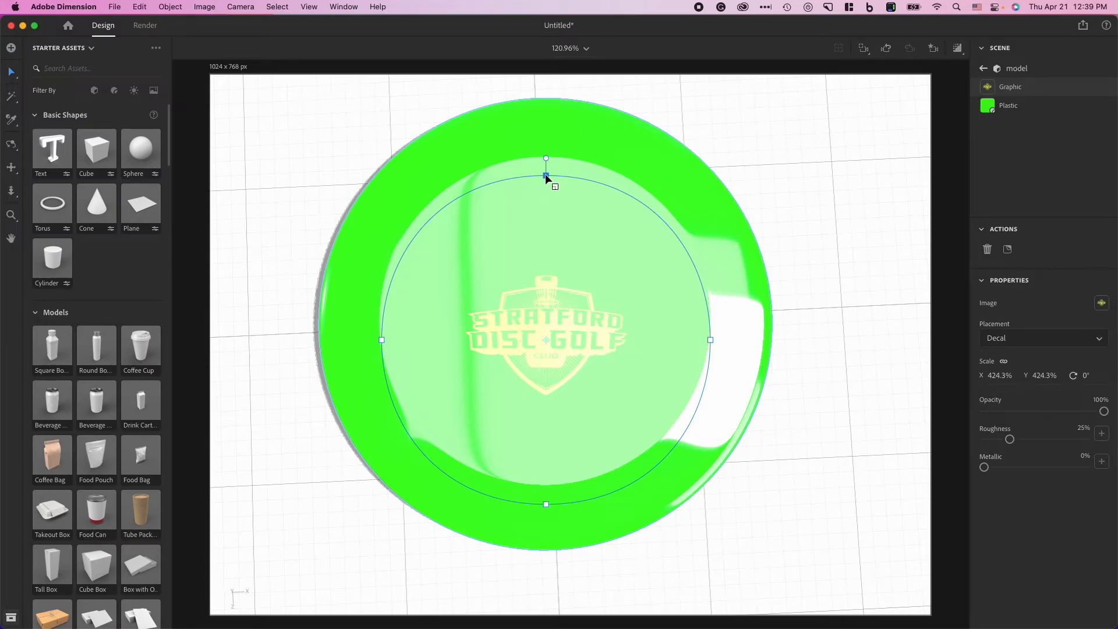
left_click_drag(545, 173, 548, 125)
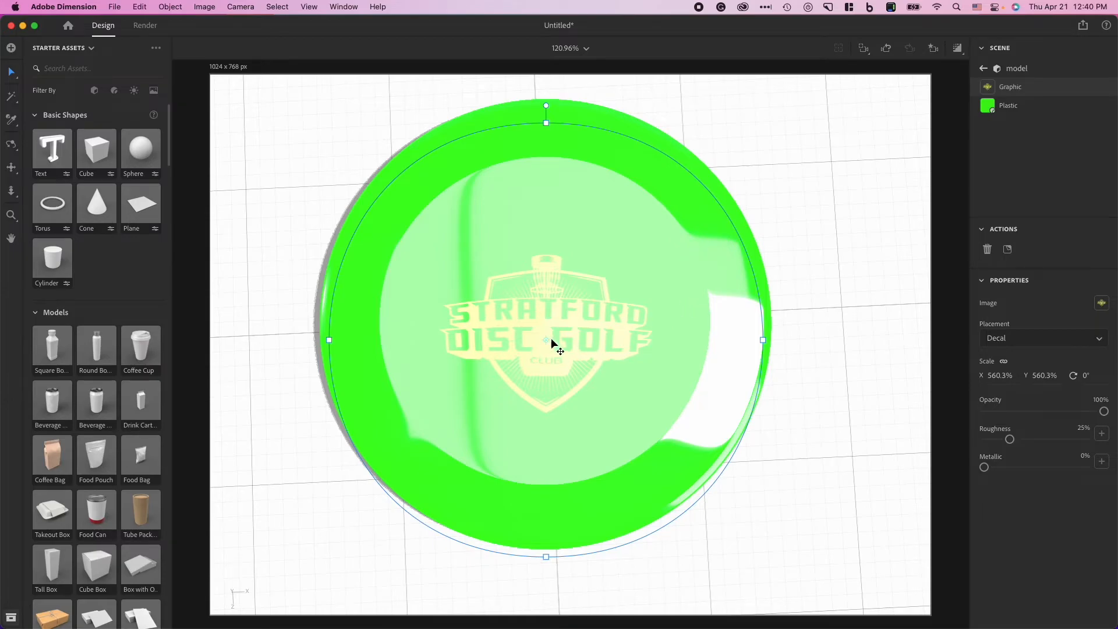
left_click_drag(574, 327, 572, 331)
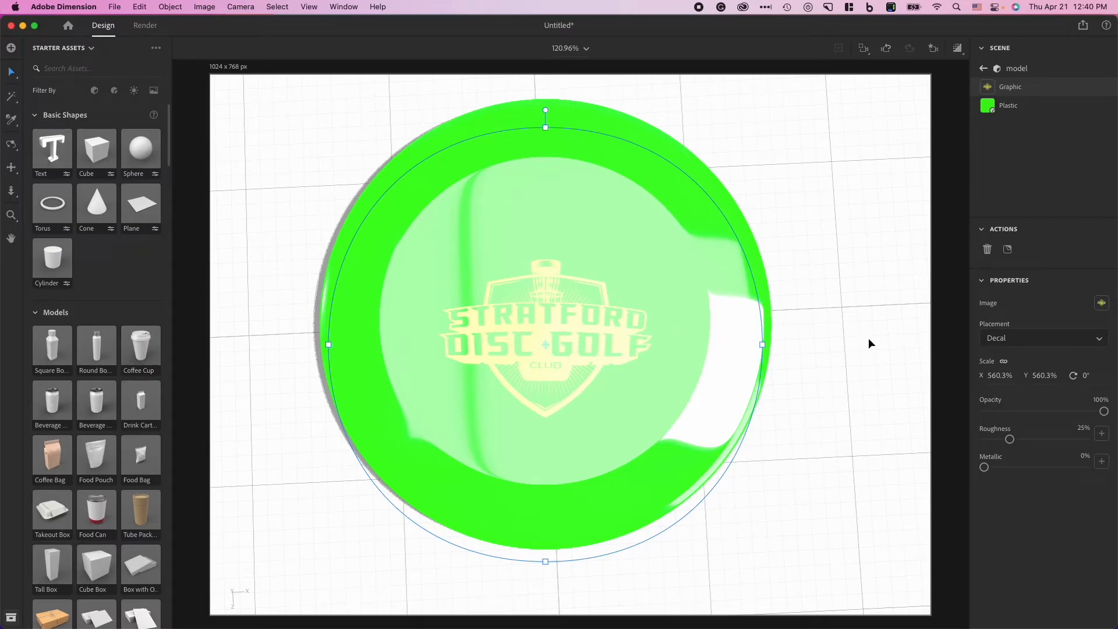
- Set the logo graphic's Metallic value to 81% to give it a gold foil look
key("1")
left_click_drag(829, 371, 829, 204)
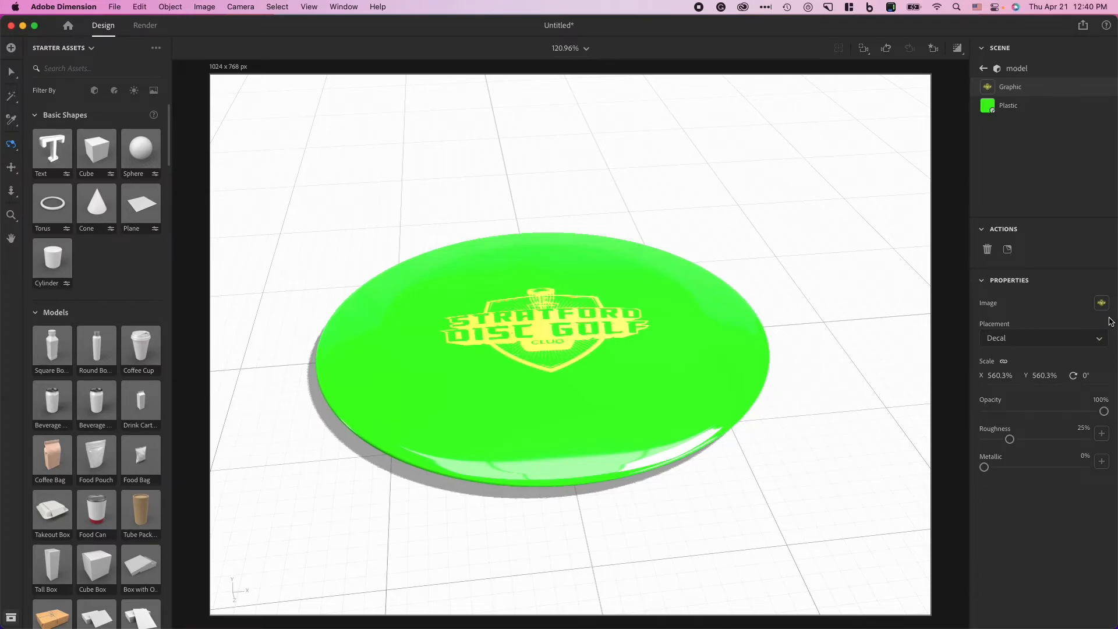
left_click_drag(990, 469, 1102, 470)
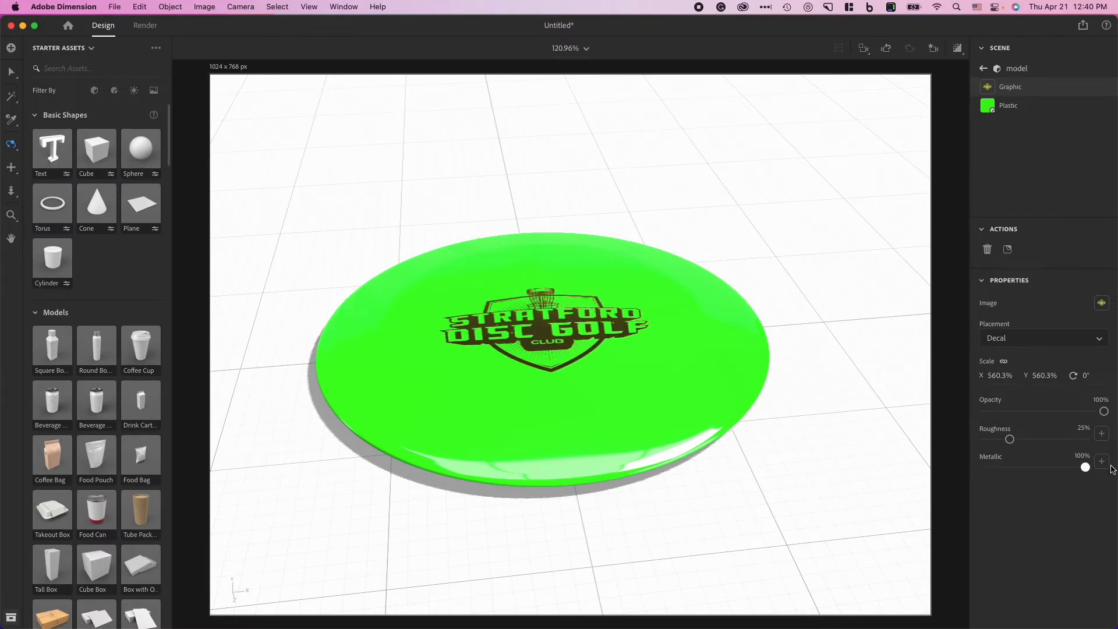
mouse_move(649, 357)
left_mouse_down()
mouse_move(634, 337)
mouse_move(606, 393)
mouse_move(610, 452)
mouse_move(634, 429)
mouse_move(656, 447)
mouse_move(676, 437)
mouse_move(666, 425)
mouse_move(636, 429)
mouse_move(627, 447)
mouse_move(622, 402)
mouse_move(622, 341)
mouse_move(661, 305)
mouse_move(682, 314)
mouse_move(676, 332)
left_mouse_up()
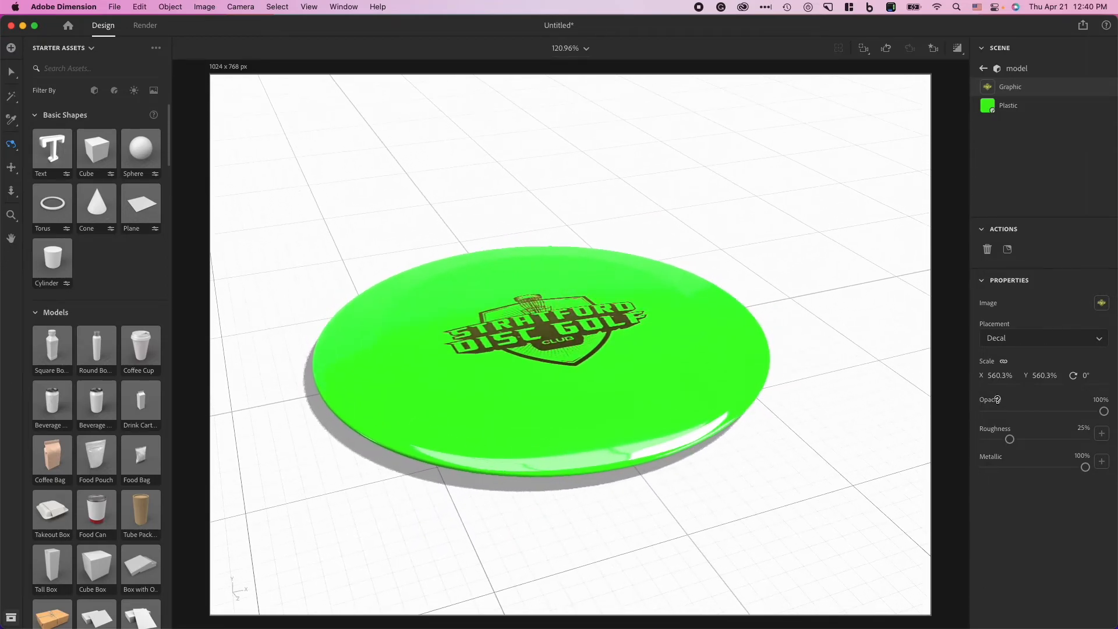
left_click_drag(1086, 467, 1067, 468)
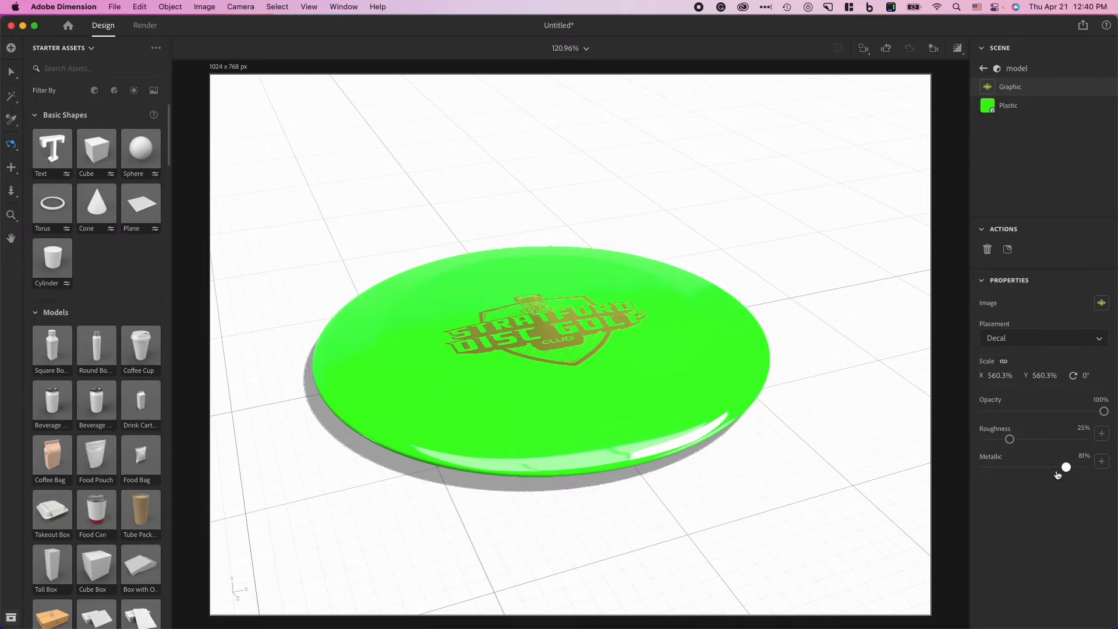
- Frame the disc from straight above and save the view as a camera bookmark named Top Down
left_click_drag(465, 344, 413, 526)
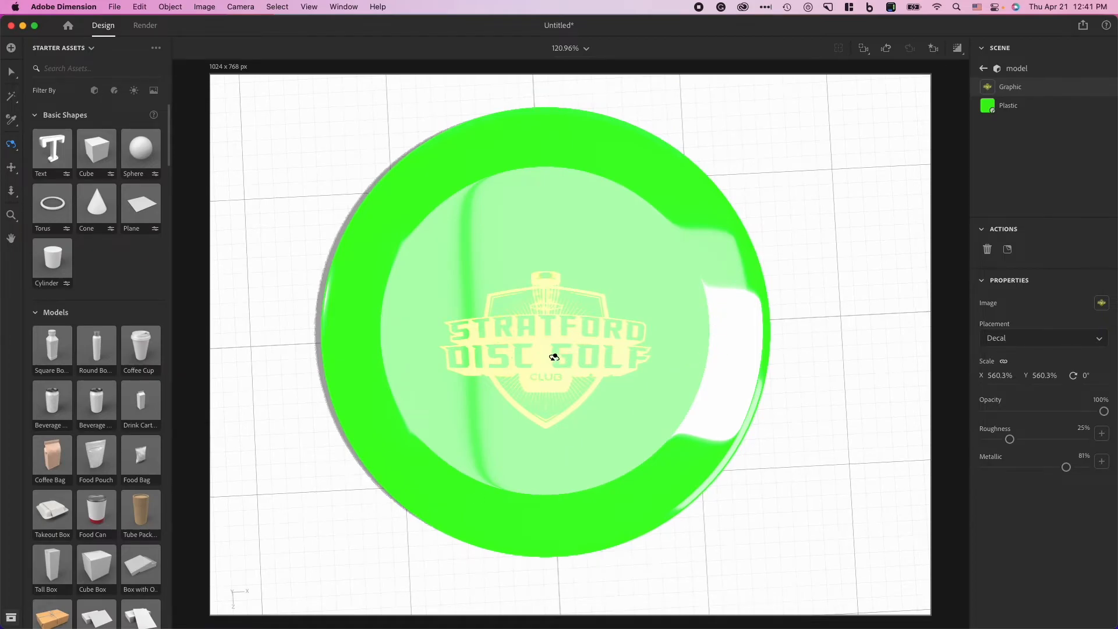
left_click(934, 49)
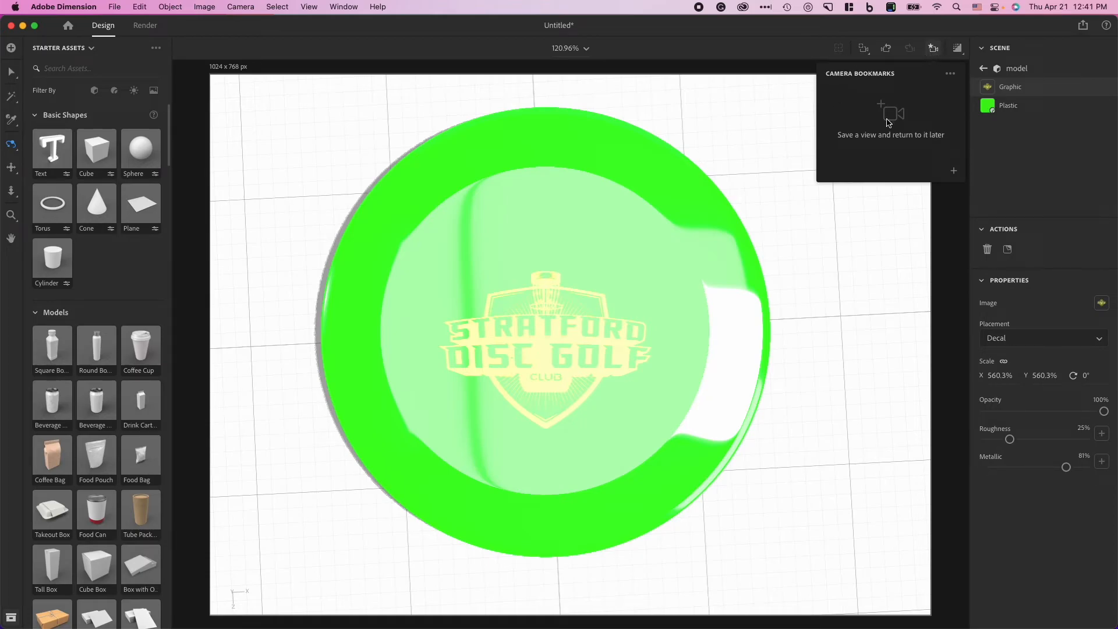
left_click(954, 173)
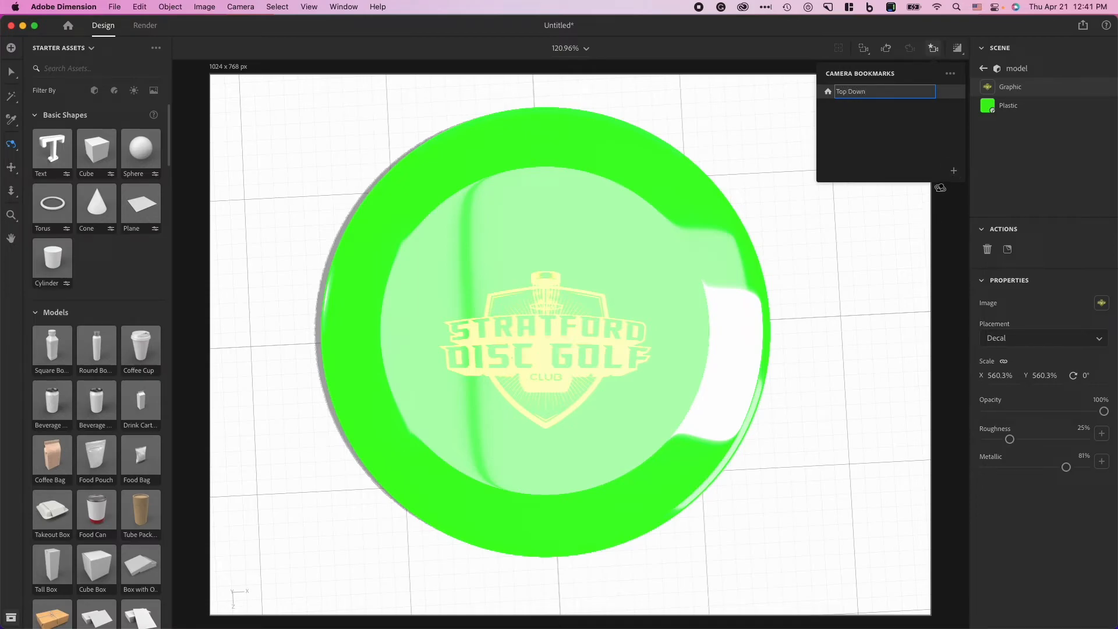
- Frame the disc edge-on from the side and save the view as a camera bookmark named Profile
left_click_drag(774, 257, 667, 282)
left_click_drag(598, 344, 590, 261)
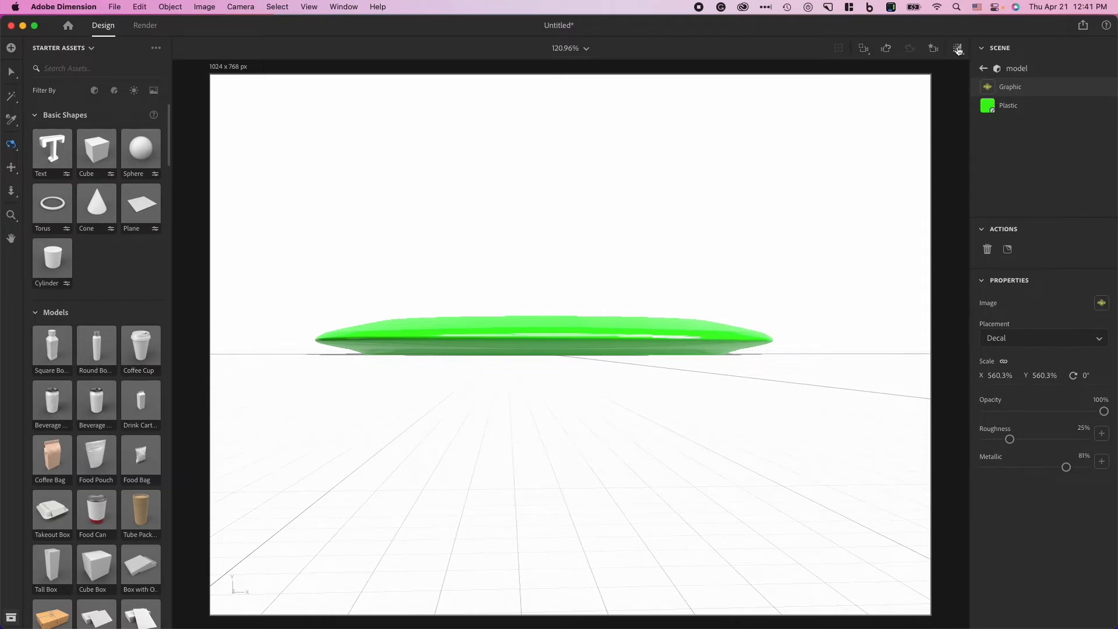
left_click(935, 49)
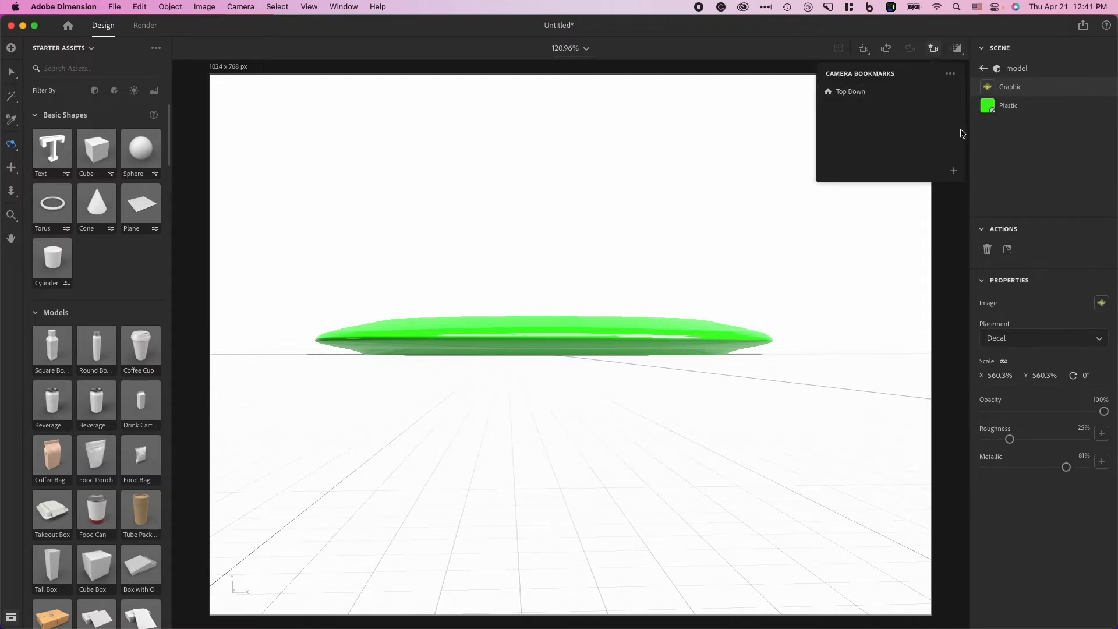
left_click(954, 172)
type("Profile")
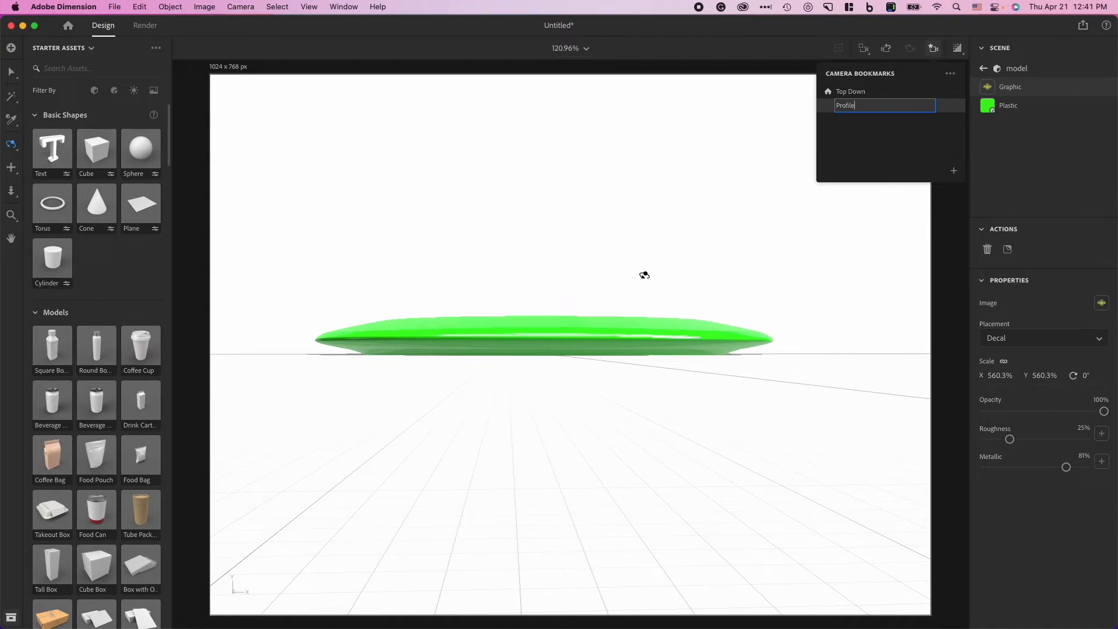
- Frame the disc larger at an angled view and save it as a camera bookmark named oblique
left_click_drag(536, 262, 603, 359)
scroll(602, 358, "up", 5)
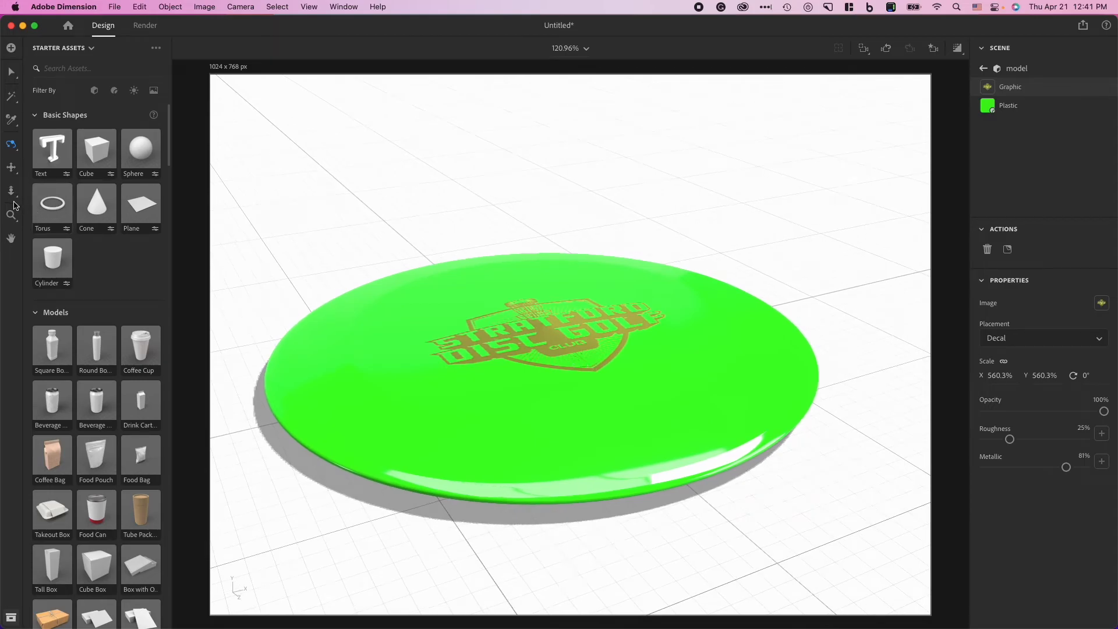
left_click(11, 239)
left_click(11, 167)
left_click_drag(420, 322, 474, 325)
scroll(474, 324, "up", 3)
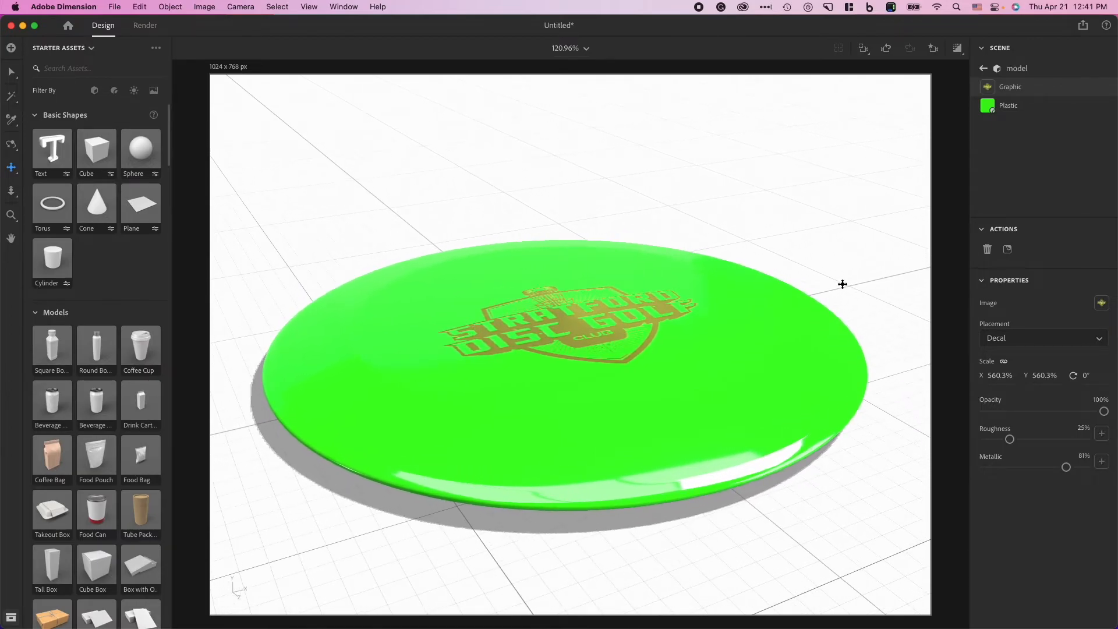
left_click(933, 48)
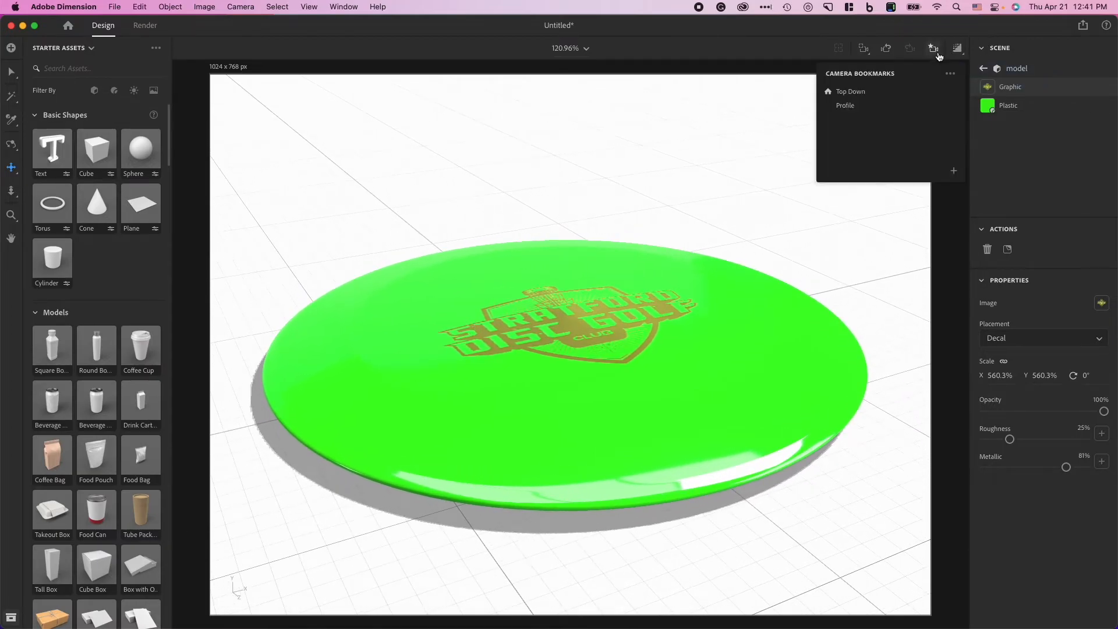
left_click(955, 172)
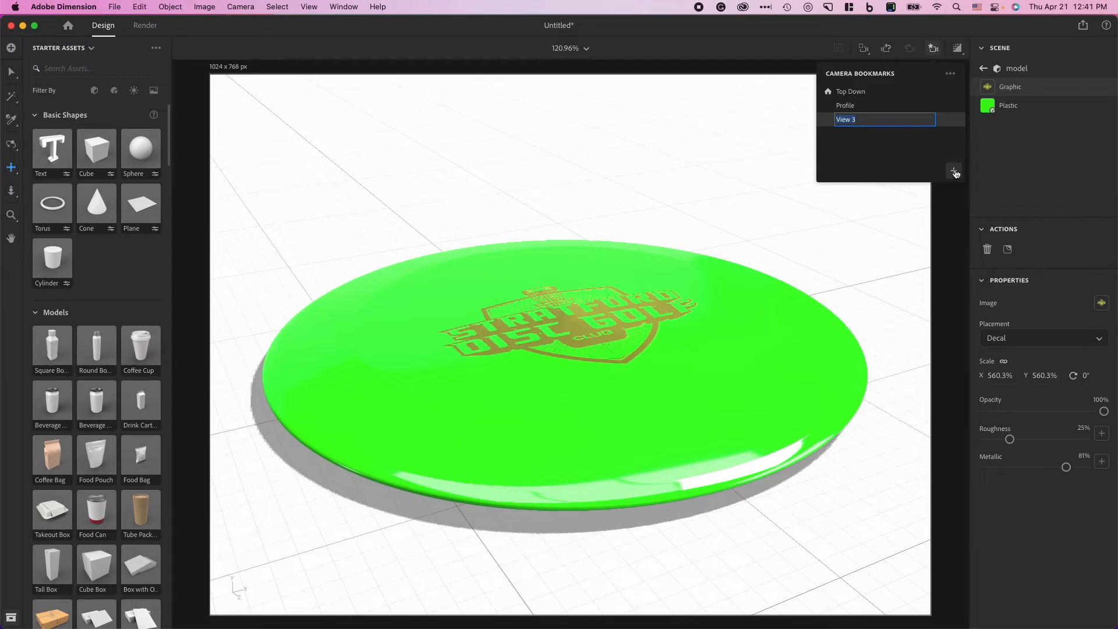
type("oblique")
- Frame the disc's front rim and part of the logo up close and save the view as a camera bookmark named closeup
scroll(591, 399, "up", 6)
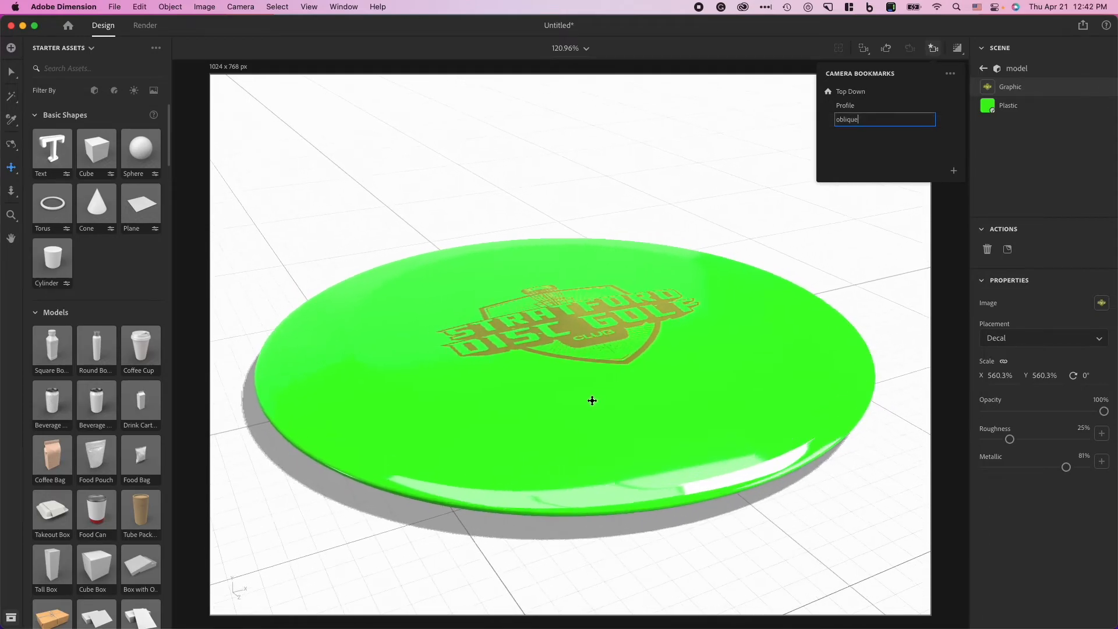
scroll(617, 391, "up", 2)
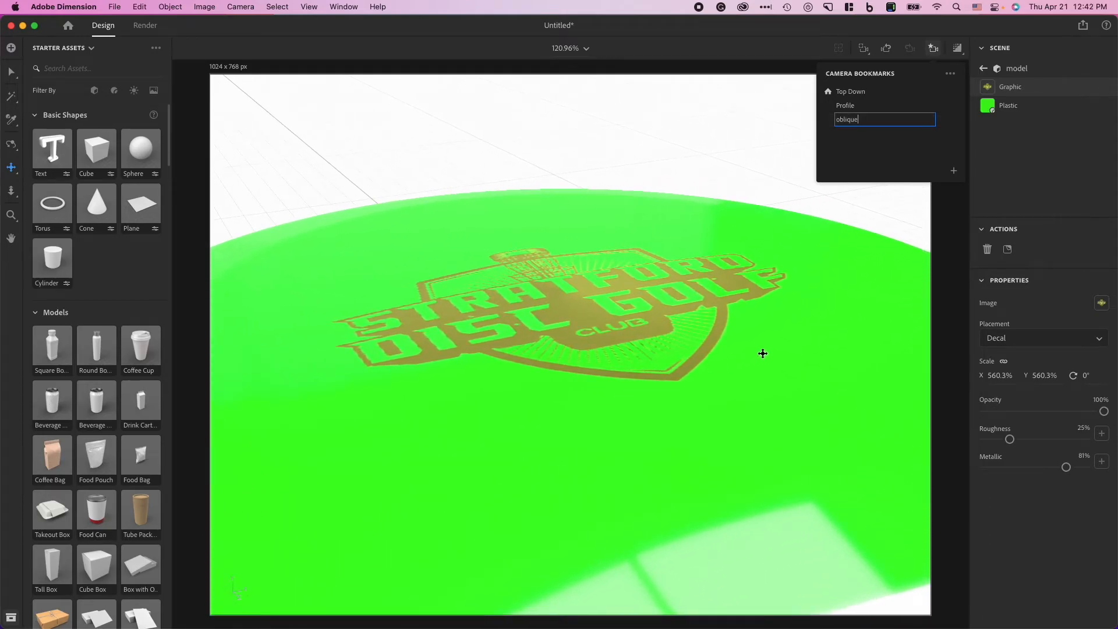
right_click_drag(725, 356, 528, 276)
key("Escape")
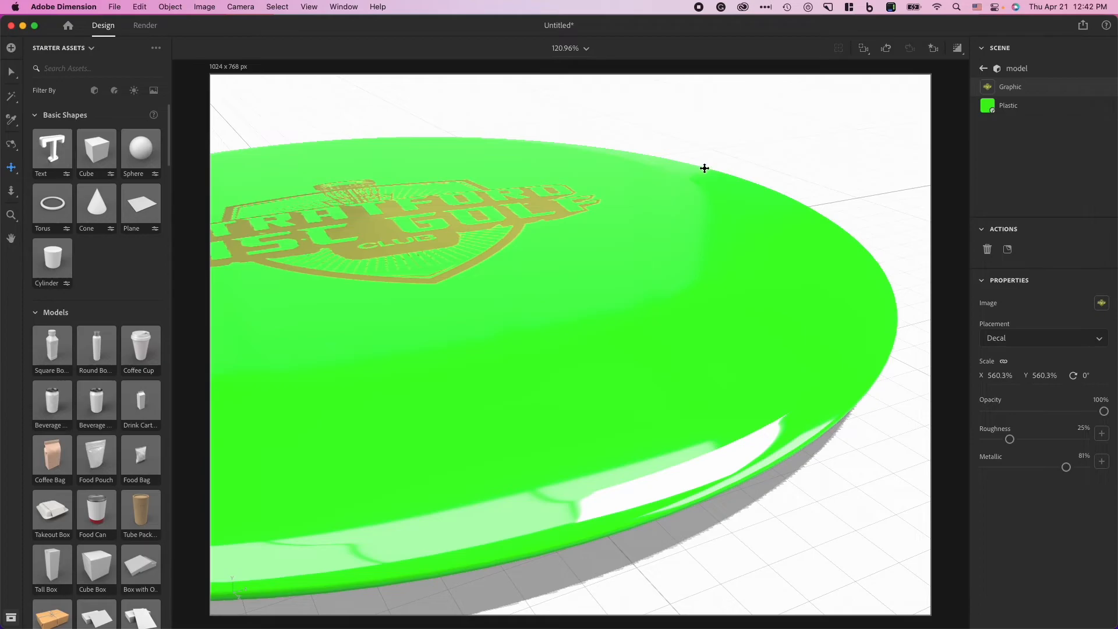
left_click(933, 48)
left_click(953, 172)
type("c")
- Check the close-up view of the disc with the render preview, then turn the preview off
left_click(957, 49)
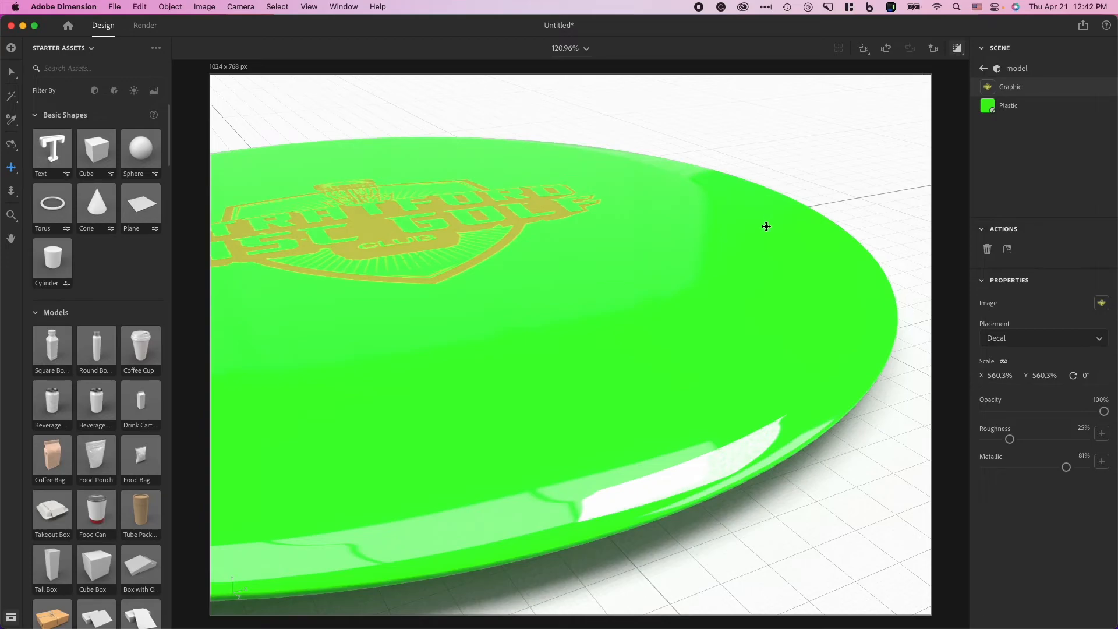
mouse_move(767, 235)
left_mouse_down()
mouse_move(752, 235)
mouse_move(774, 228)
left_mouse_up()
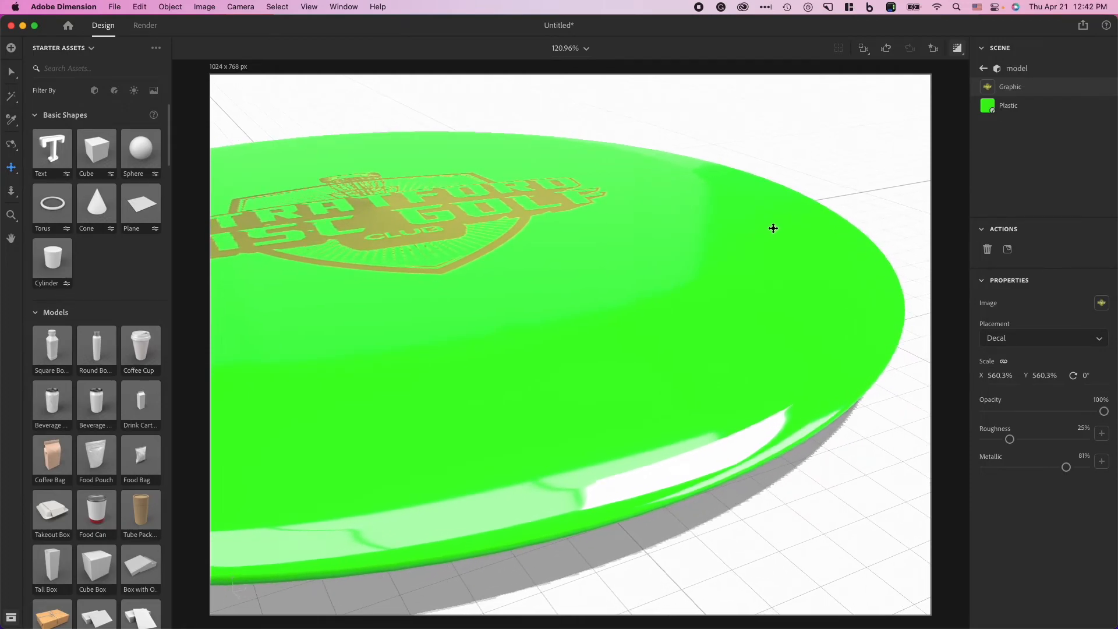
left_click(957, 47)
- Choose the Top Down, Profile, oblique and closeup bookmarks for rendering and exclude the current view
left_click(146, 27)
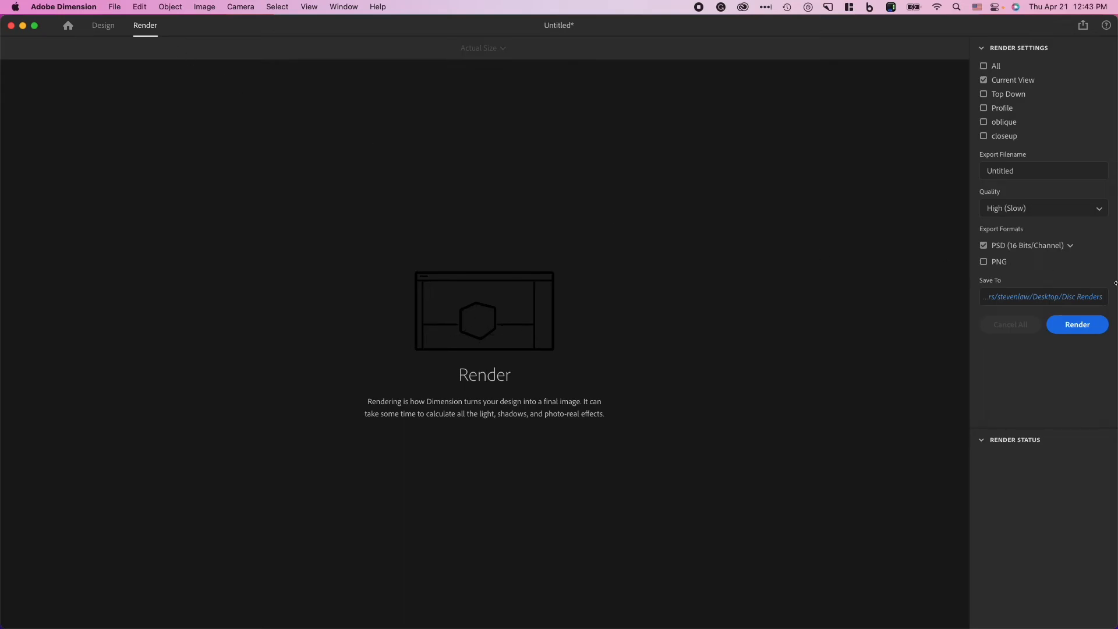
left_click(984, 81)
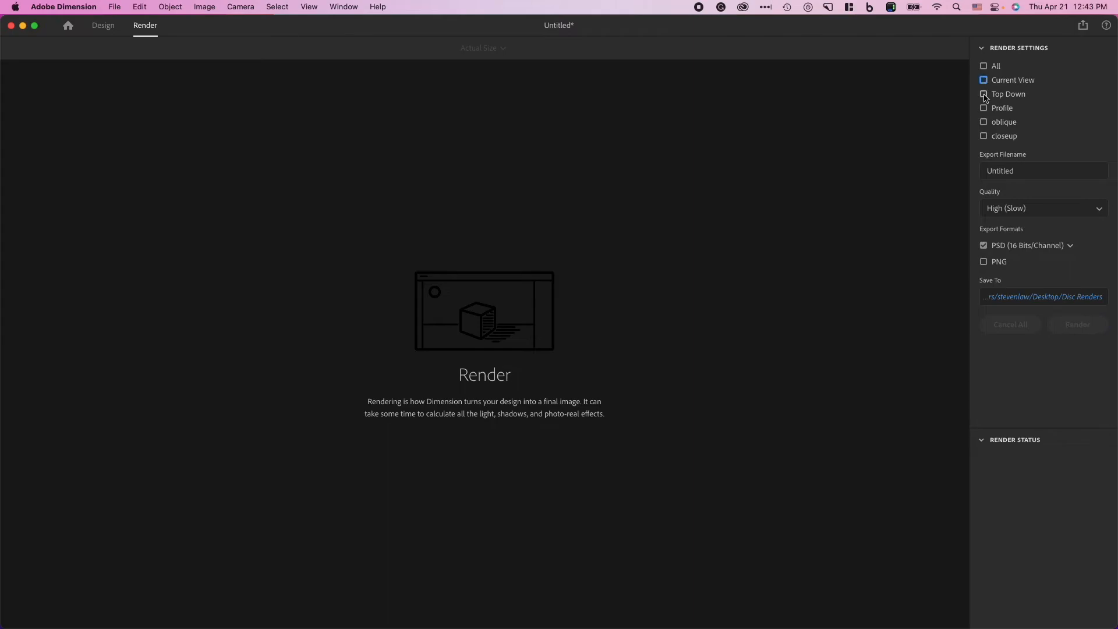
left_click(983, 94)
left_click(983, 108)
left_click(984, 122)
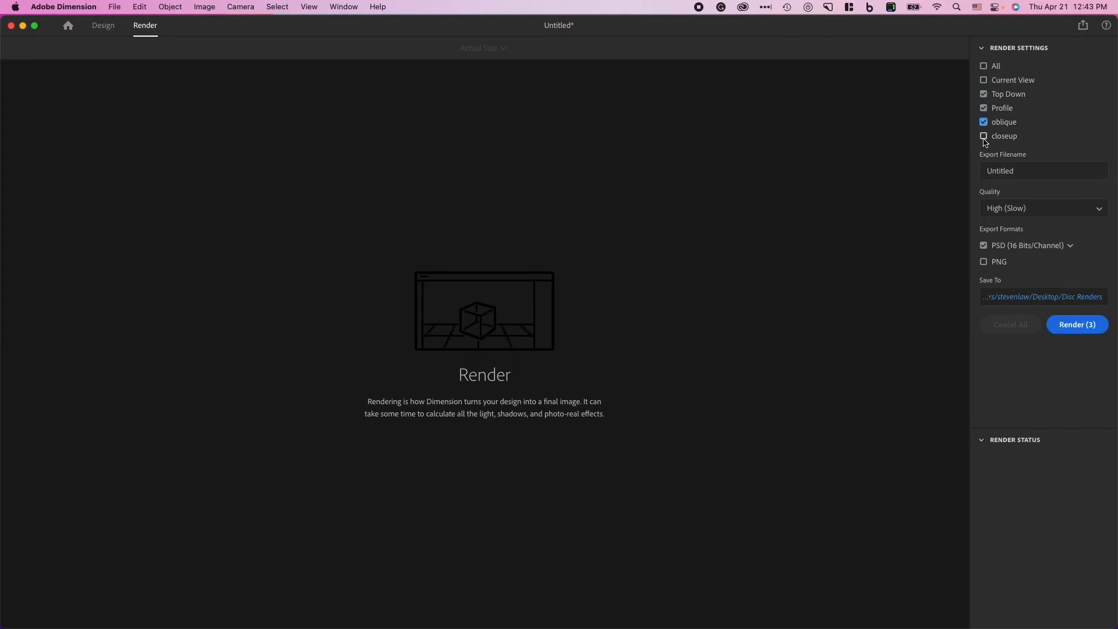
left_click(984, 138)
- Render the chosen views at High (Slow) quality with the export filename Destroyer
left_click(1081, 214)
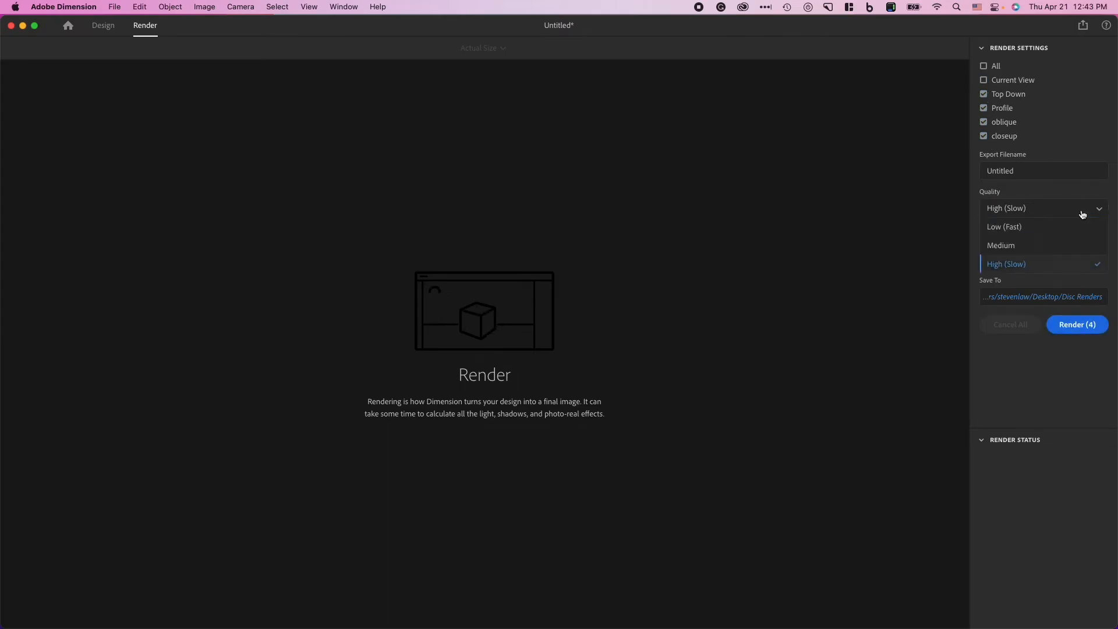
left_click(1015, 265)
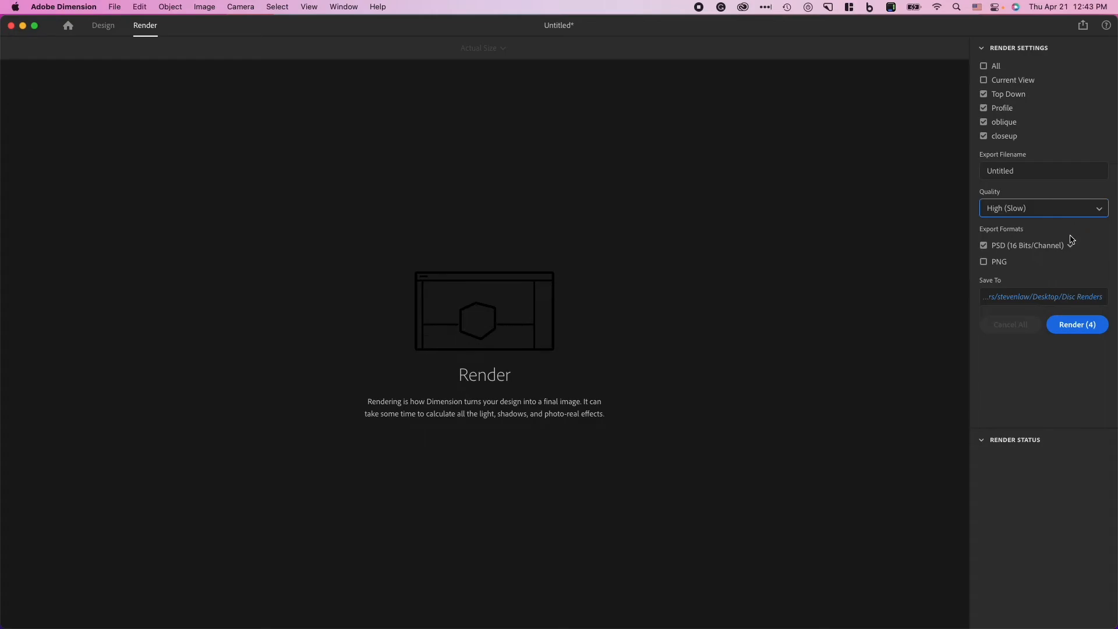
double_click(1043, 170)
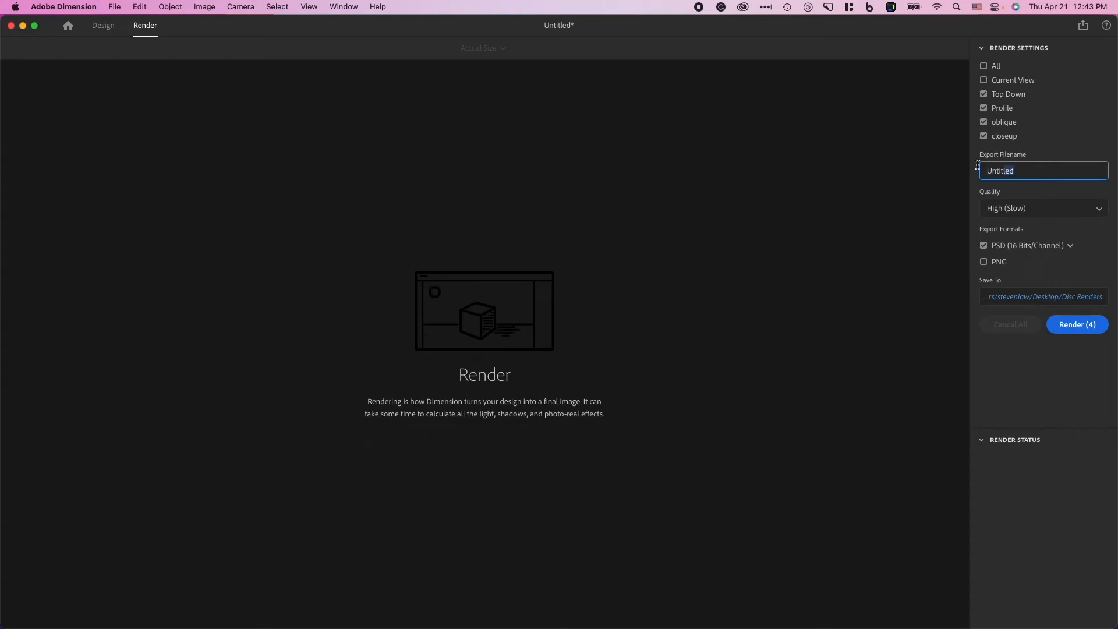
type("Destroyer")
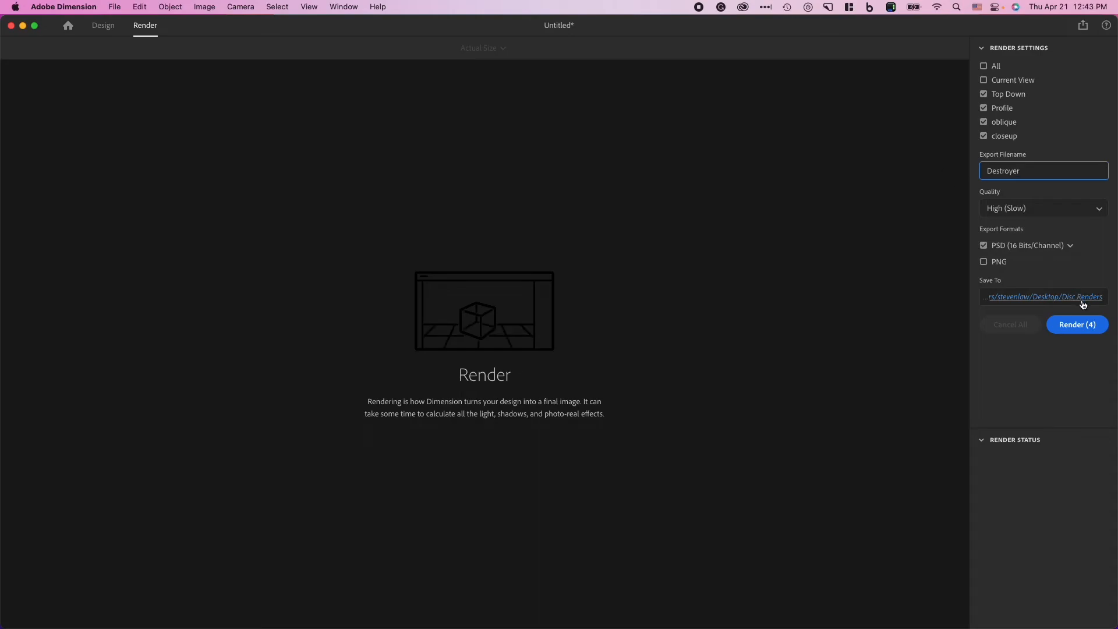
left_click(1078, 325)
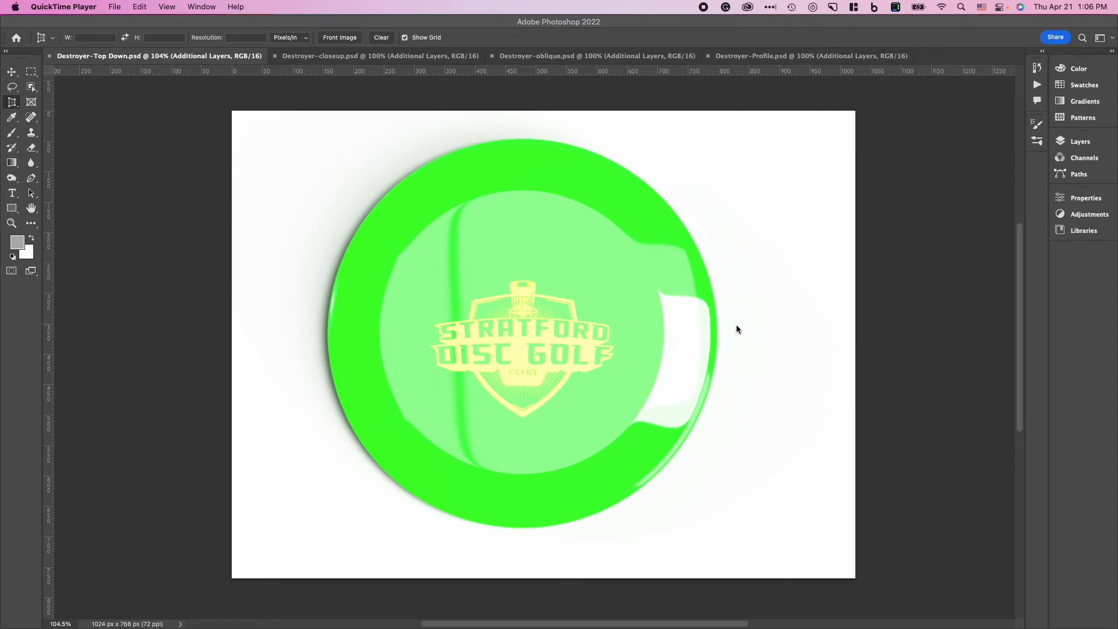
- Switch to Photoshop and review the finished Top Down, closeup, oblique and Profile renders of the disc
scroll(582, 326, "up", 3)
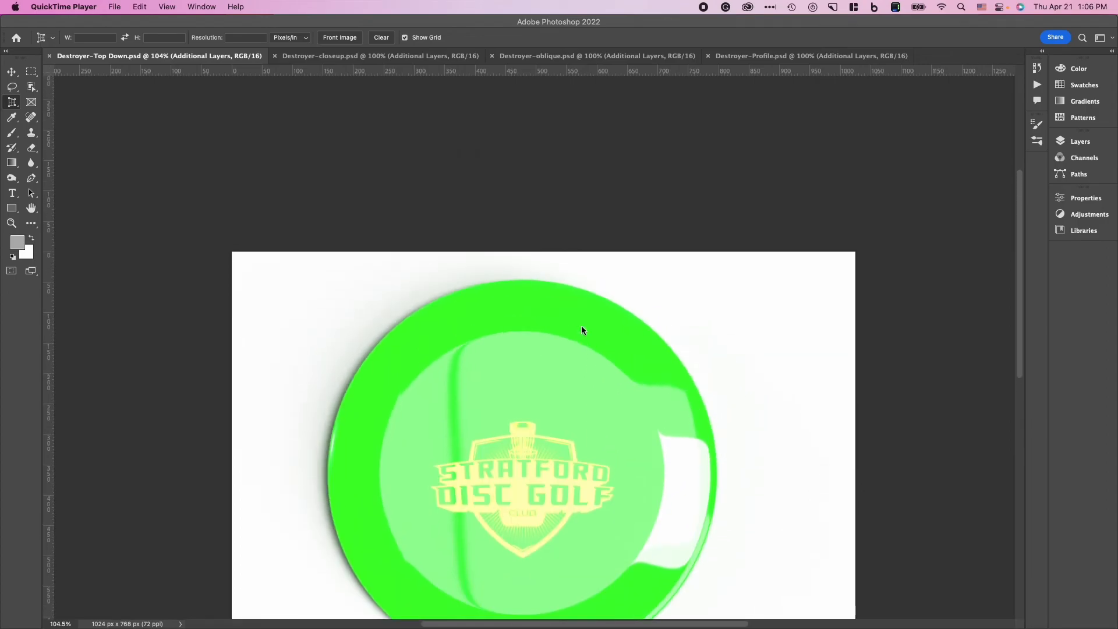
scroll(582, 327, "down", 5)
left_click(336, 333)
key("z")
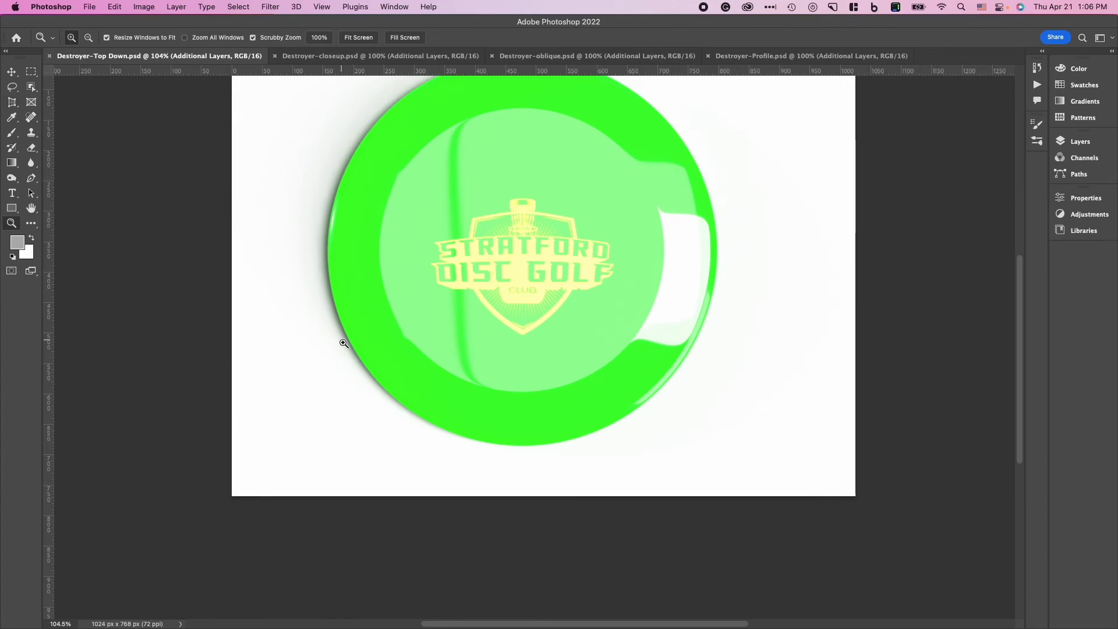
mouse_move(355, 348)
left_mouse_down()
mouse_move(422, 392)
mouse_move(366, 357)
mouse_move(354, 333)
left_mouse_up()
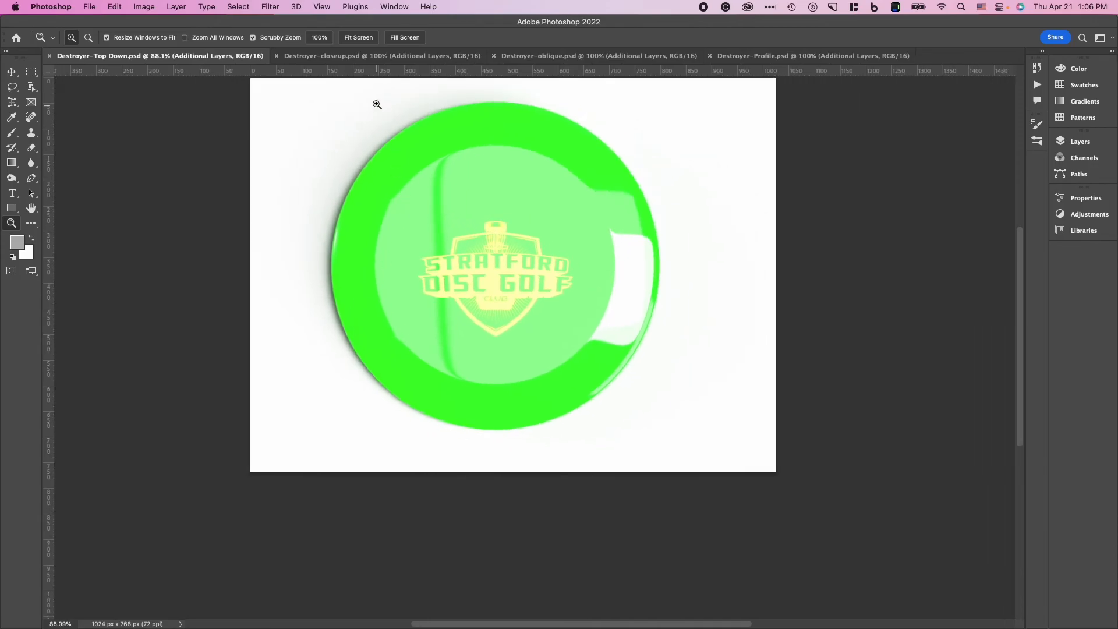
left_click(365, 56)
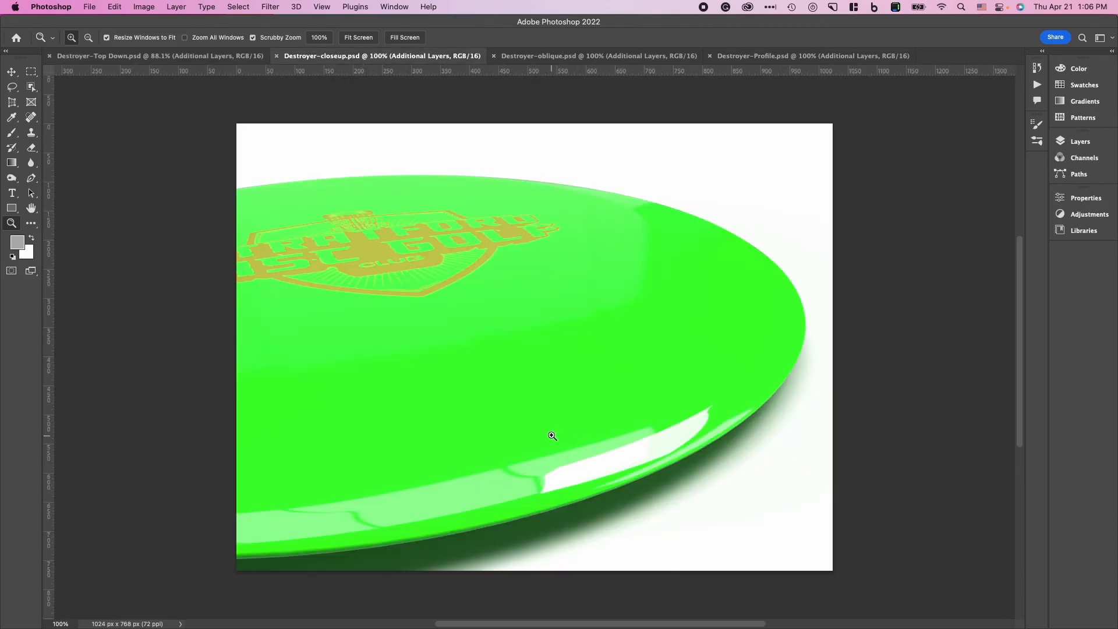
left_click(531, 56)
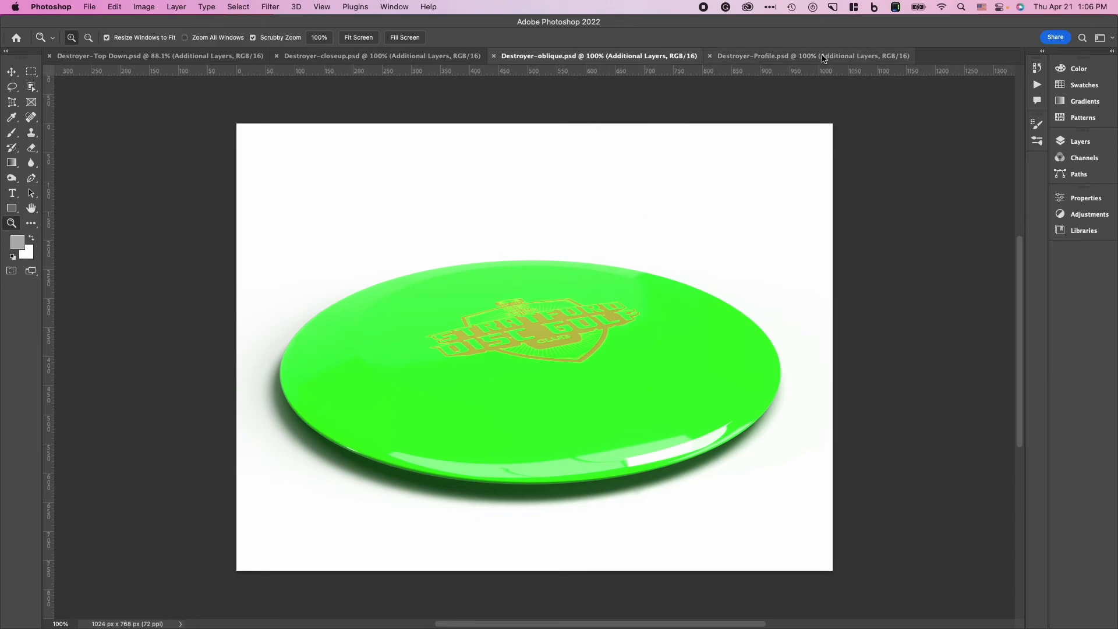
left_click(823, 56)
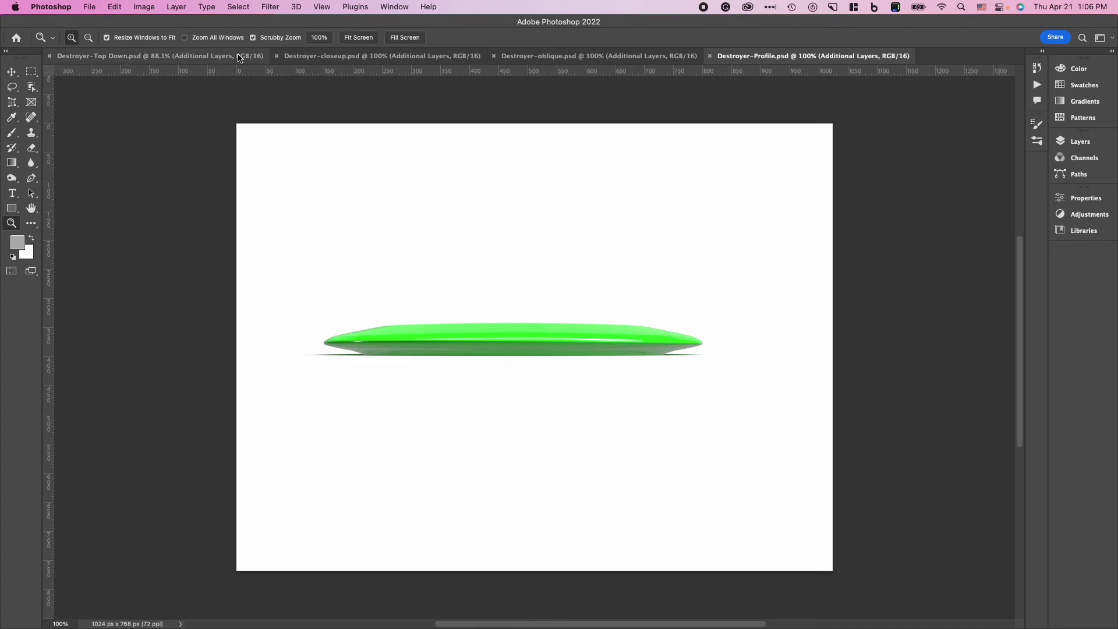
left_click(239, 57)
scroll(584, 237, "down", 1)
scroll(507, 241, "up", 2)
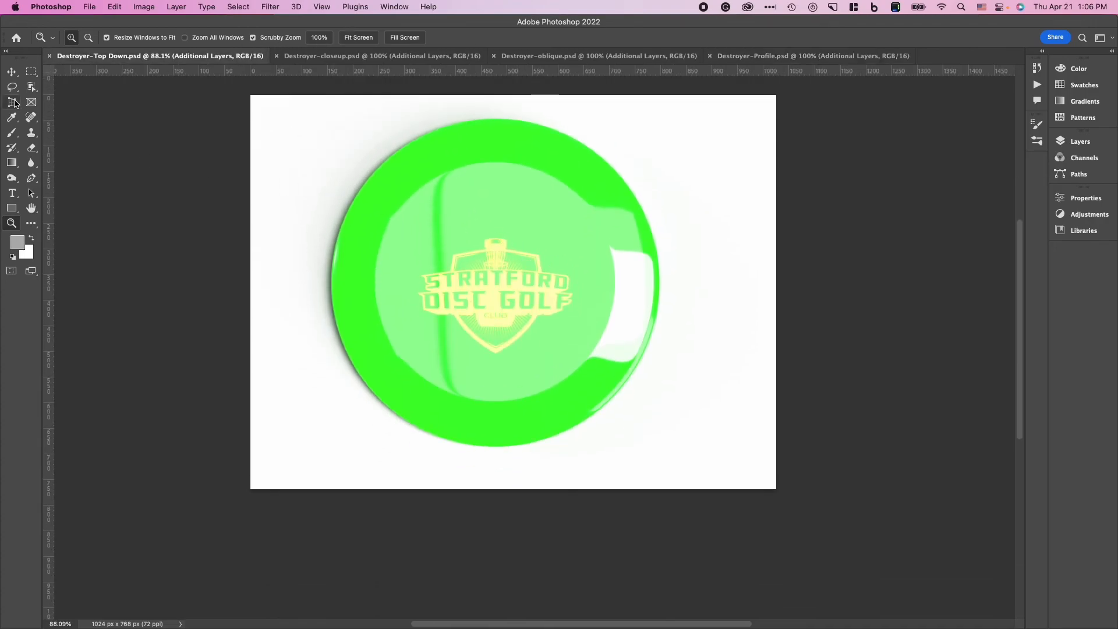
- Crop the Top Down render to a 1:1 square, shifting the image so the disc sits near the middle
left_click(15, 104)
left_click(58, 103)
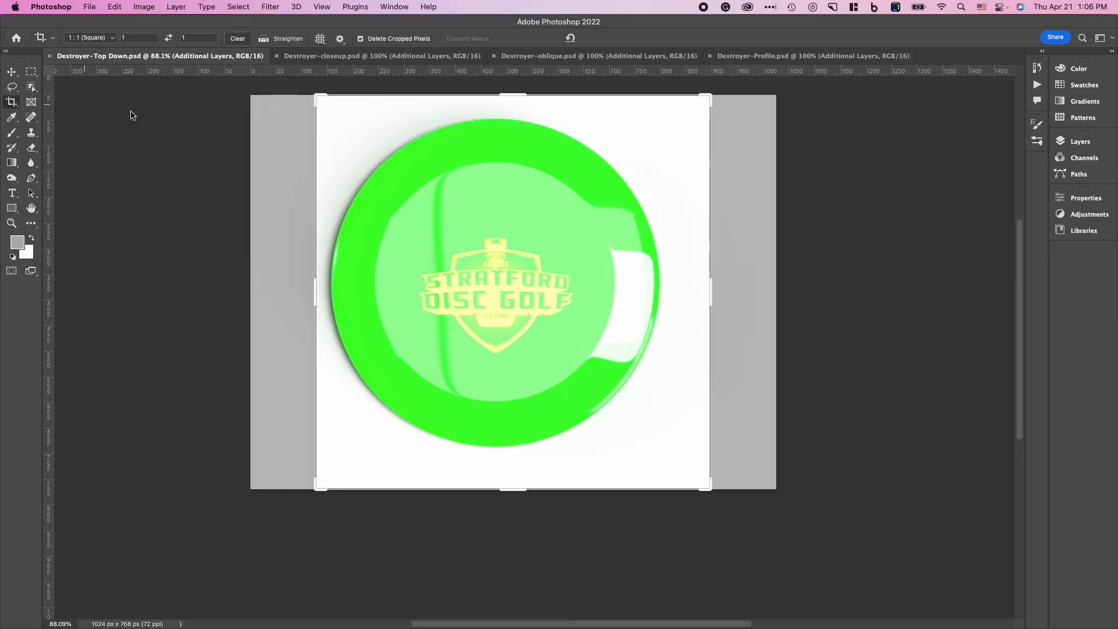
left_click_drag(550, 256, 567, 254)
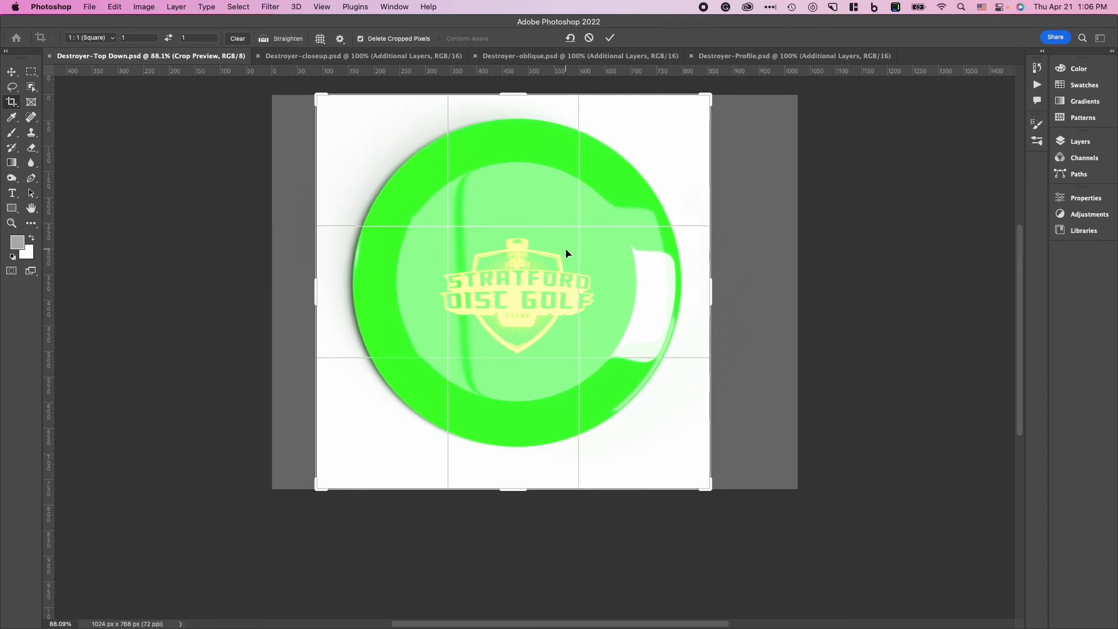
key("Return")
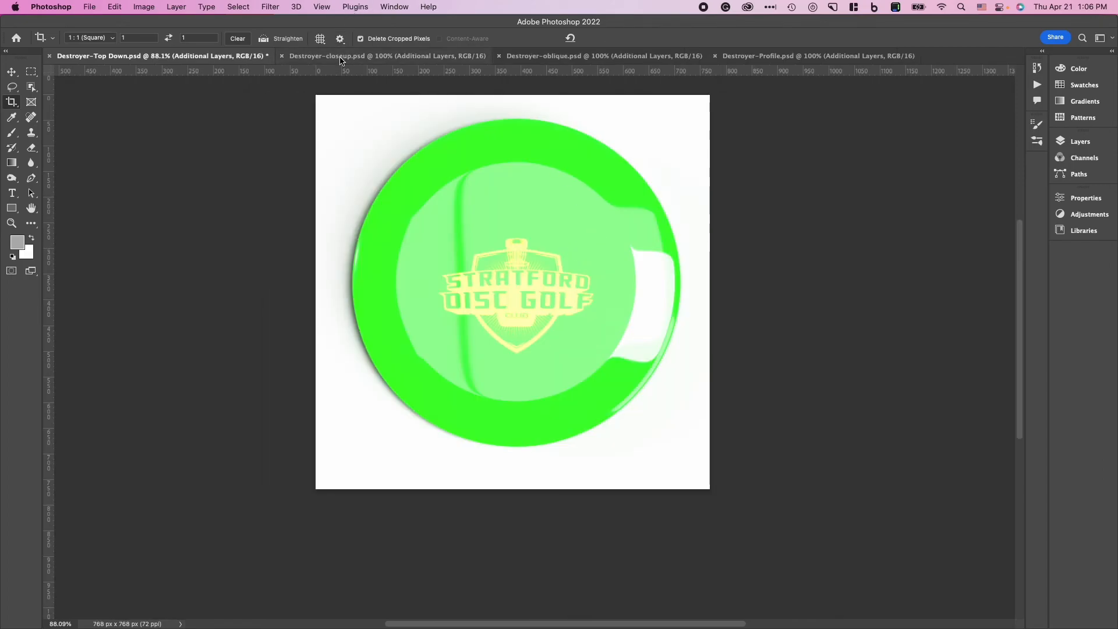
- Crop the Profile render to a 1:1 square with the disc centred horizontally
left_click(341, 57)
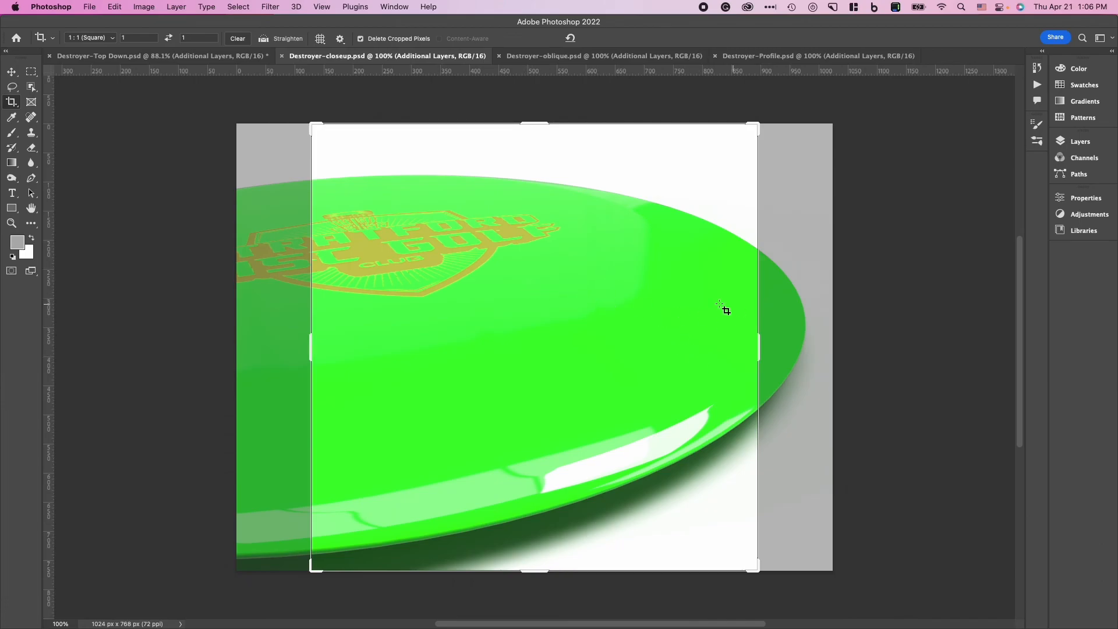
left_click(609, 57)
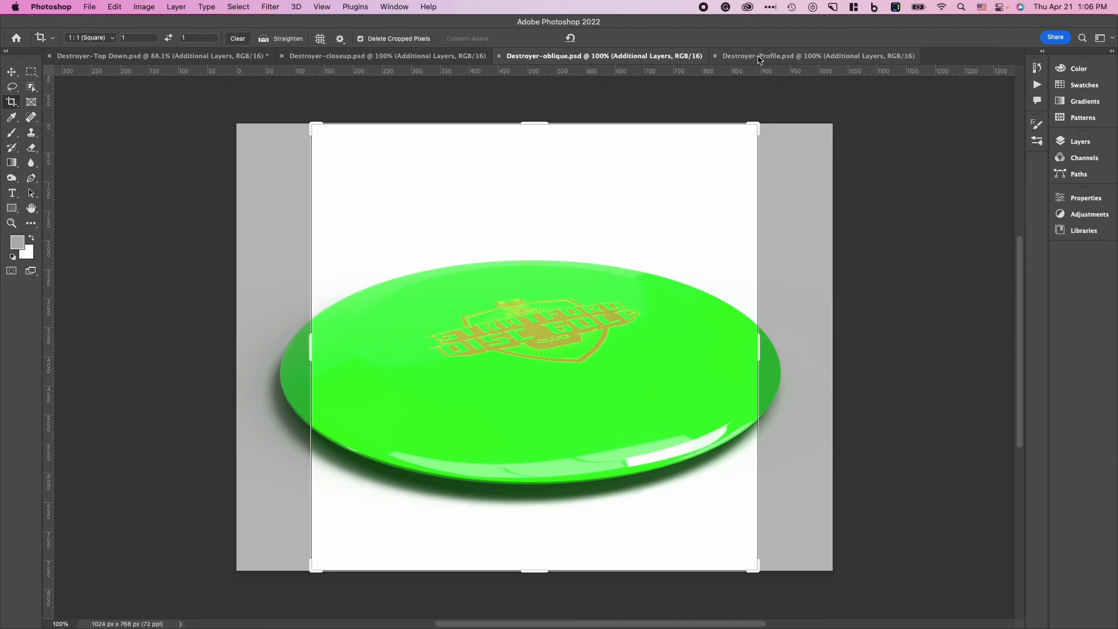
left_click(760, 59)
left_click(587, 247)
left_click_drag(588, 247, 602, 244)
key("Return")
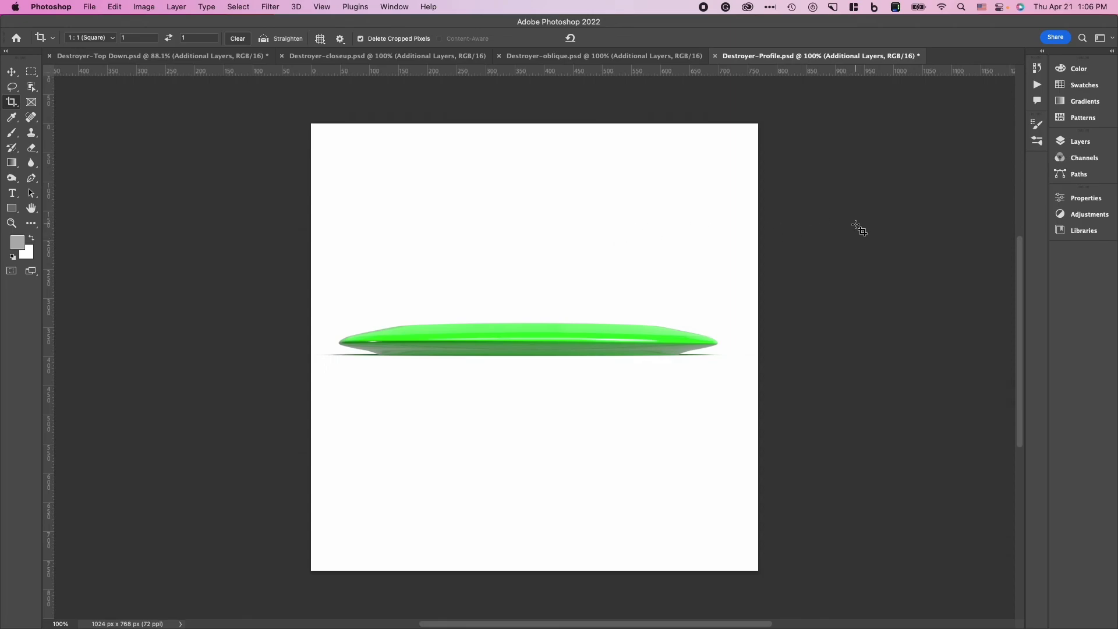
- Show the closeup render's layers and check its transparency by hiding and restoring the Background Color layer
key("ctrl+Tab")
key("ctrl+Tab")
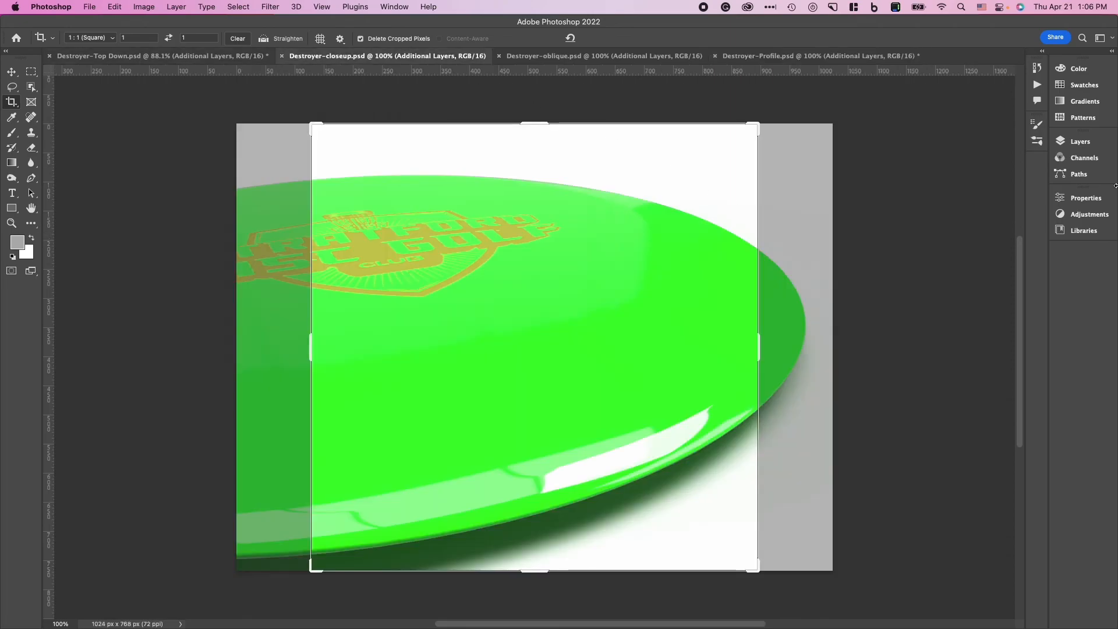
left_click(1081, 141)
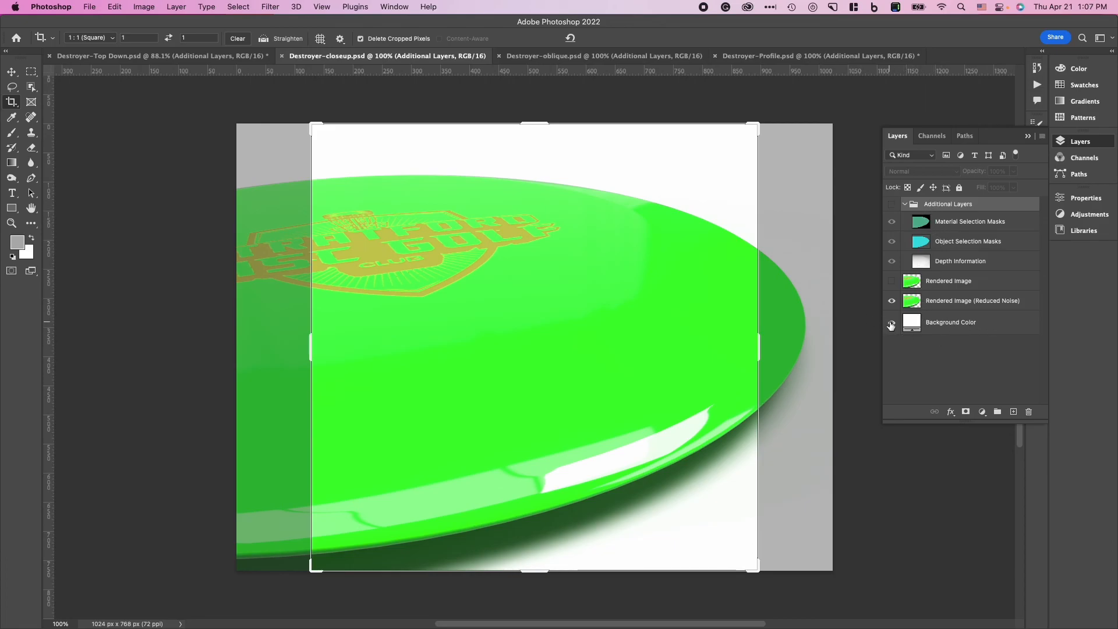
left_click(891, 324)
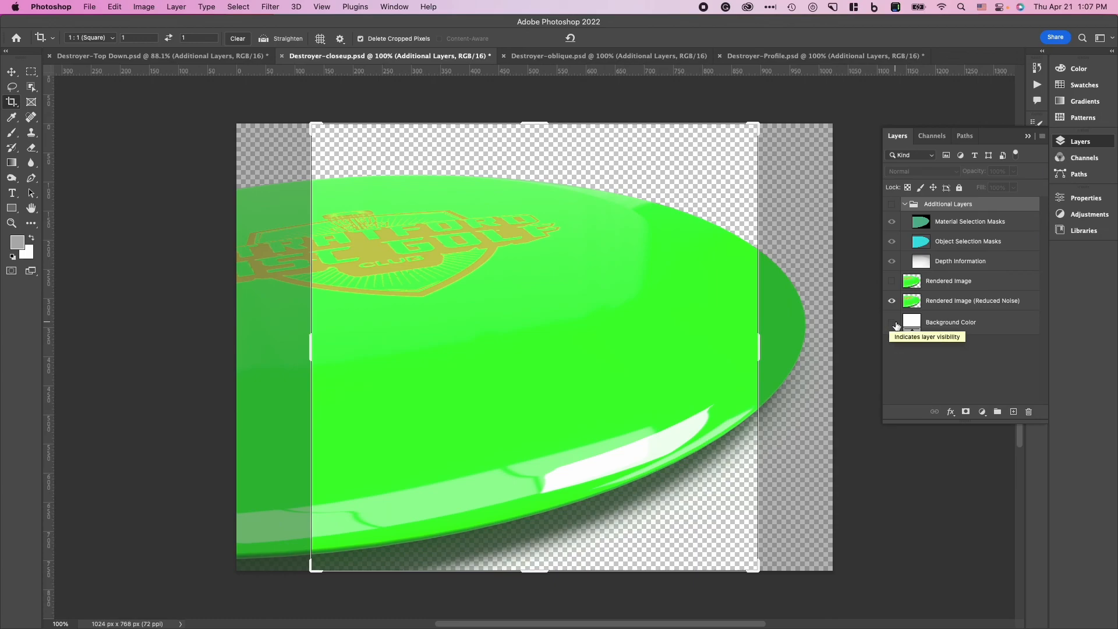
left_click(891, 324)
- Compare the closeup's Rendered Image and Rendered Image (Reduced Noise) layers by toggling their visibility, leaving only the reduced-noise version shown
left_click(892, 301)
left_click(892, 281)
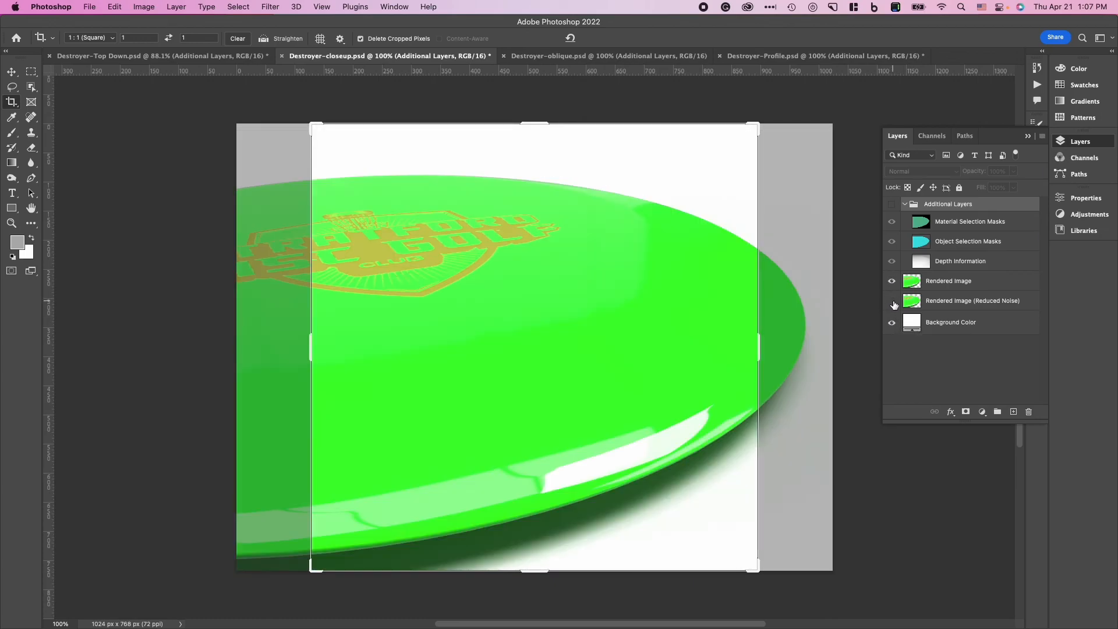
left_click(893, 303)
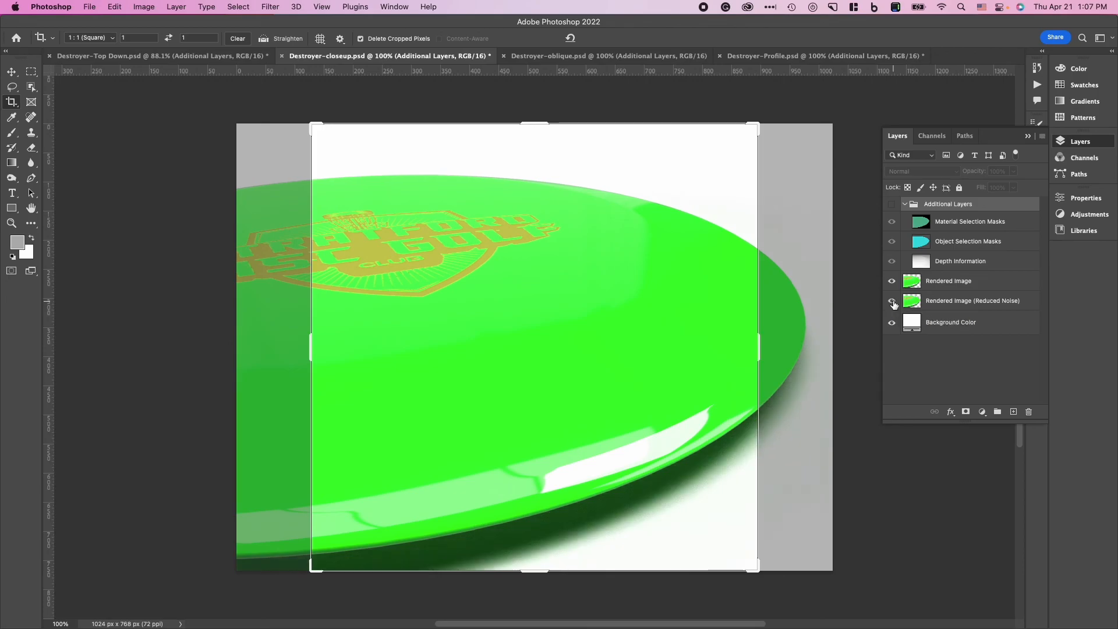
left_click(892, 281)
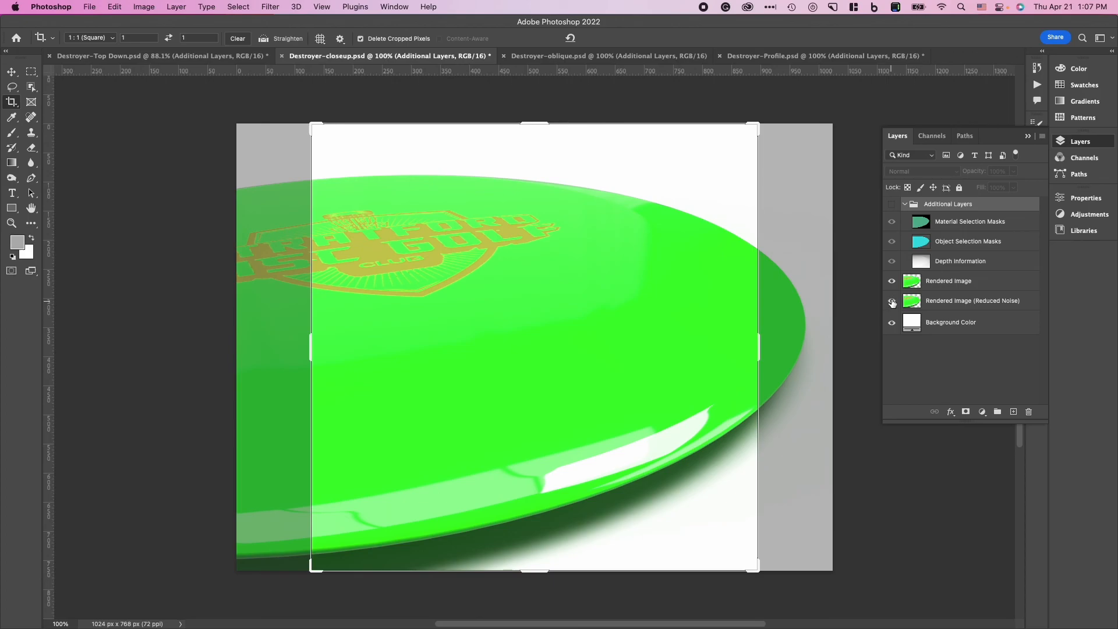
left_click(893, 303)
left_click(892, 282)
left_click(893, 281)
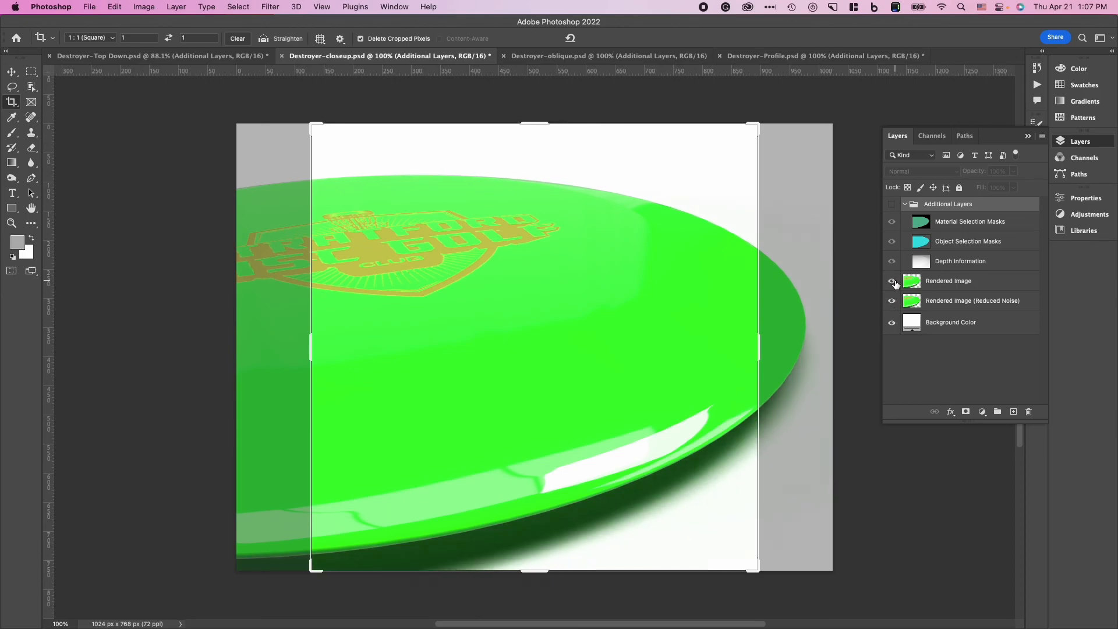
left_click_drag(891, 301, 892, 281)
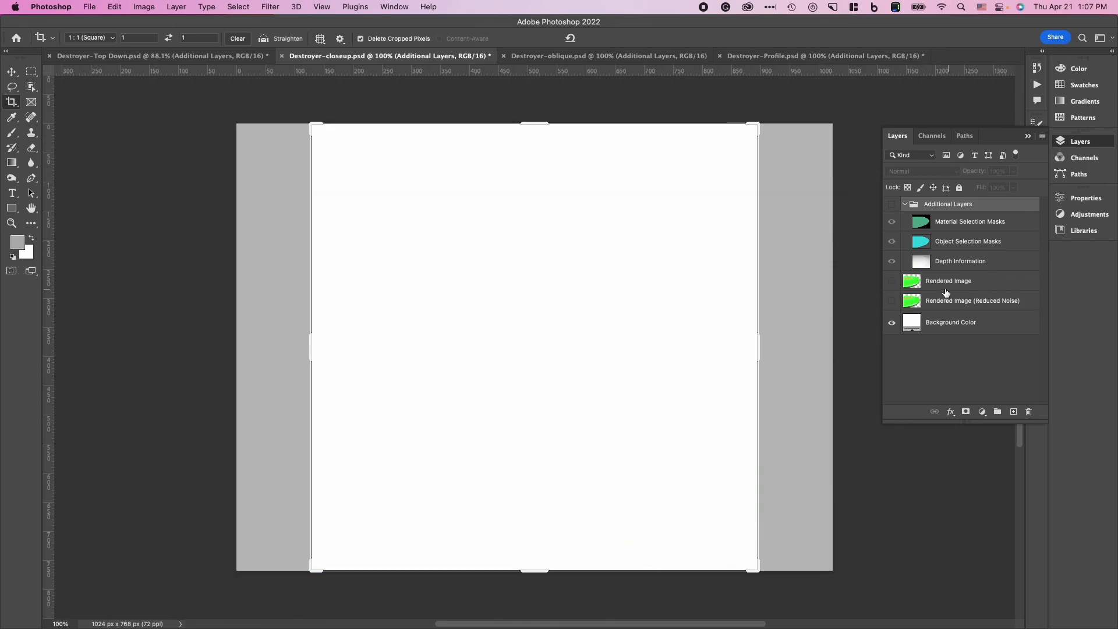
left_click(892, 301)
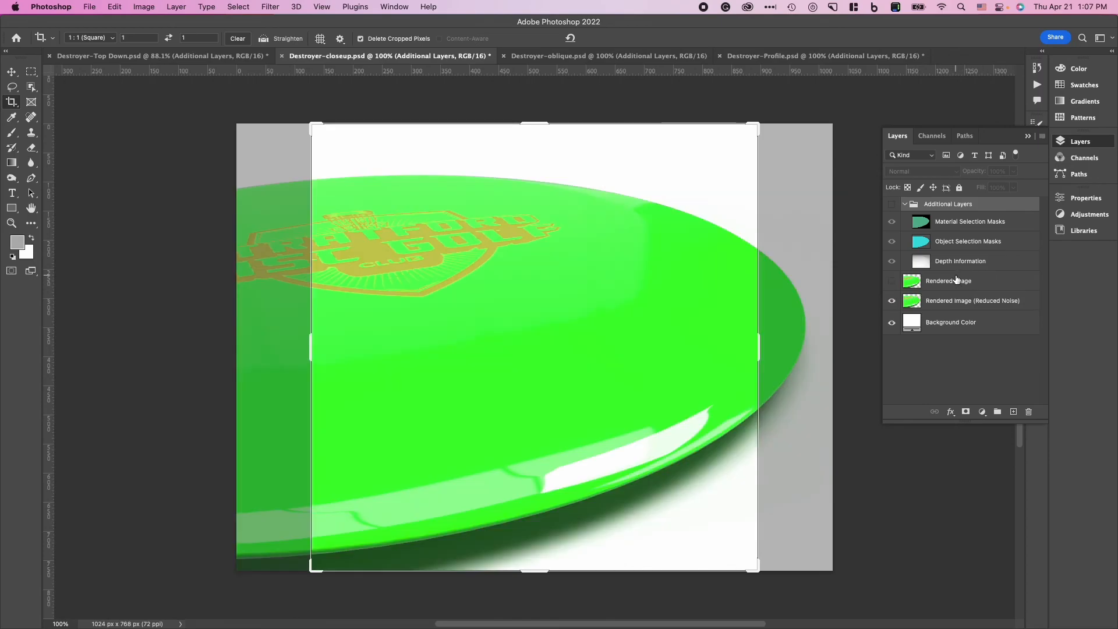